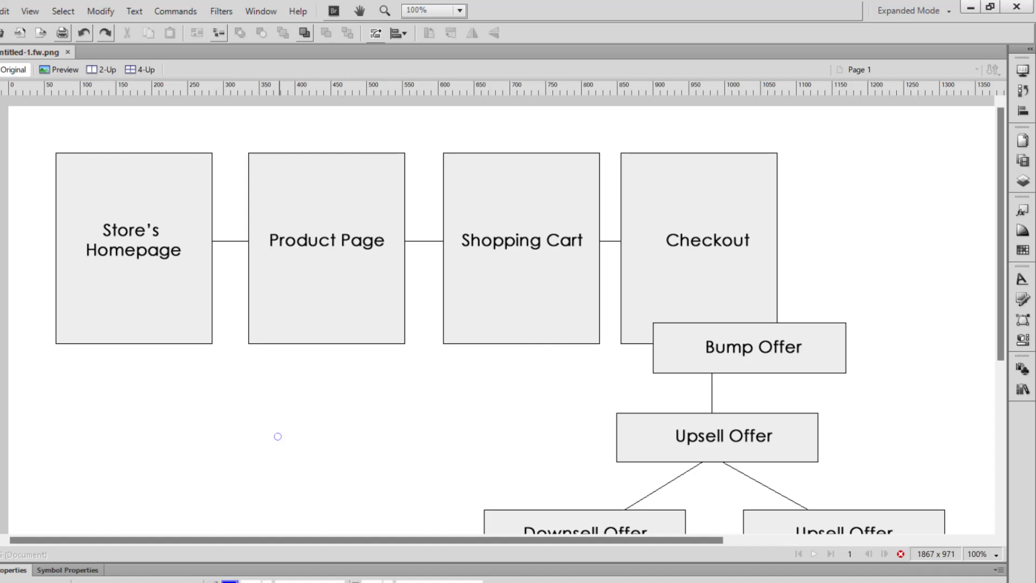
# Circle the four boxes from Store's Homepage to Checkout with the blue brush and underline each box's label
pyautogui.moveTo(742, 137)
pyautogui.mouseDown()
pyautogui.moveTo(336, 134)
pyautogui.moveTo(75, 164)
pyautogui.moveTo(127, 324)
pyautogui.moveTo(591, 359)
pyautogui.moveTo(799, 209)
pyautogui.moveTo(729, 123)
pyautogui.mouseUp()
pyautogui.moveTo(92, 271); pyautogui.dragTo(170, 270)
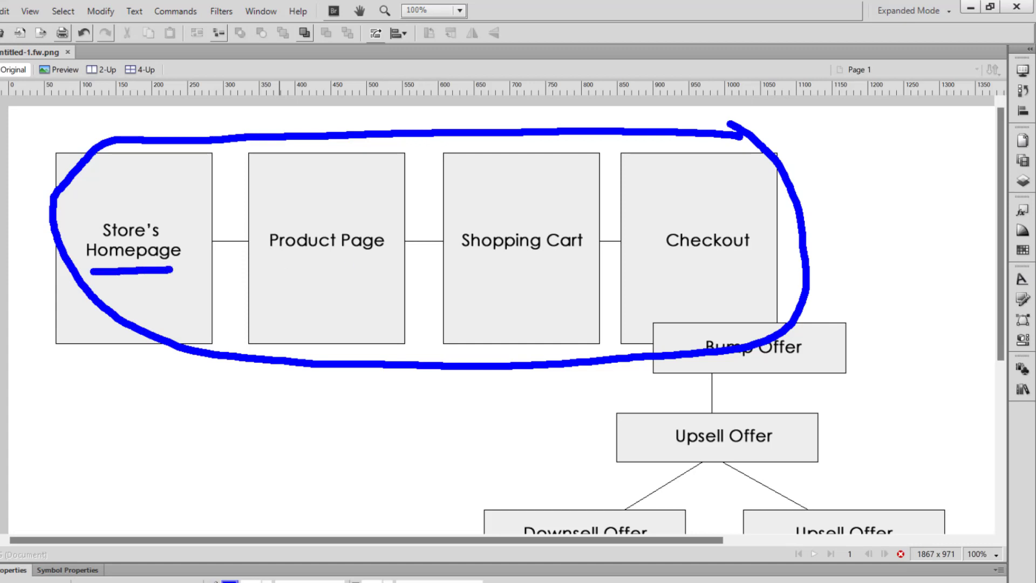
pyautogui.moveTo(276, 263); pyautogui.dragTo(383, 265)
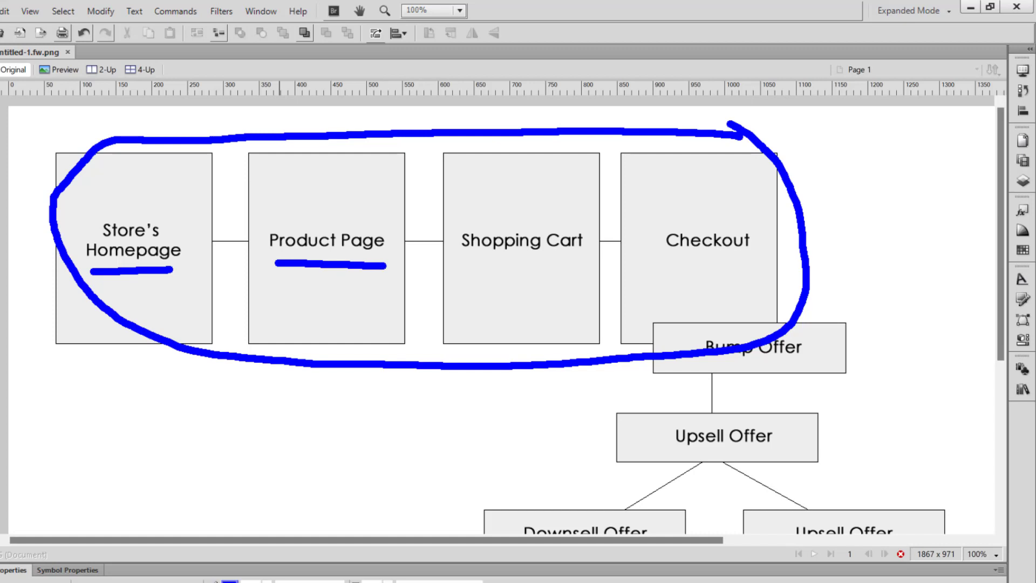
pyautogui.moveTo(461, 261); pyautogui.dragTo(572, 256)
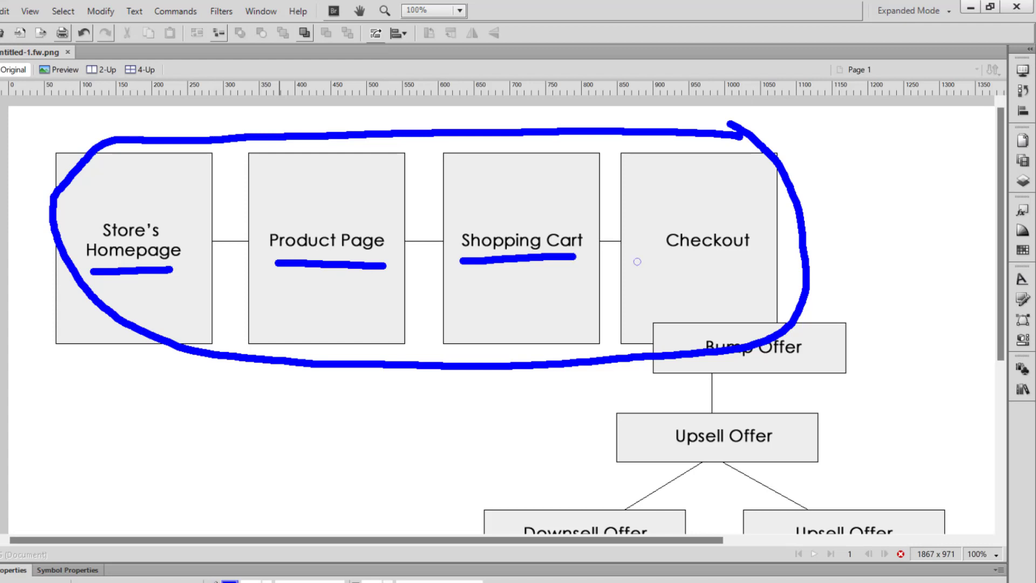
pyautogui.moveTo(667, 265); pyautogui.dragTo(739, 260)
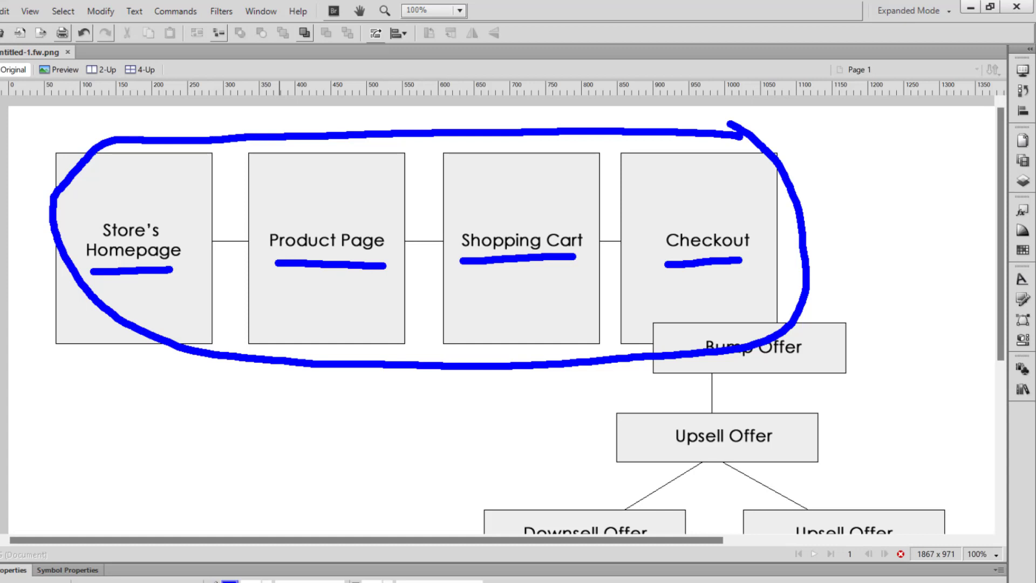
# Undo the brush circle and underlines on the four store page boxes
pyautogui.hotkey('ctrl', 'z')
pyautogui.hotkey('ctrl', 'z')
pyautogui.hotkey('ctrl', 'z')
pyautogui.hotkey('ctrl', 'z')
pyautogui.hotkey('ctrl', 'z')
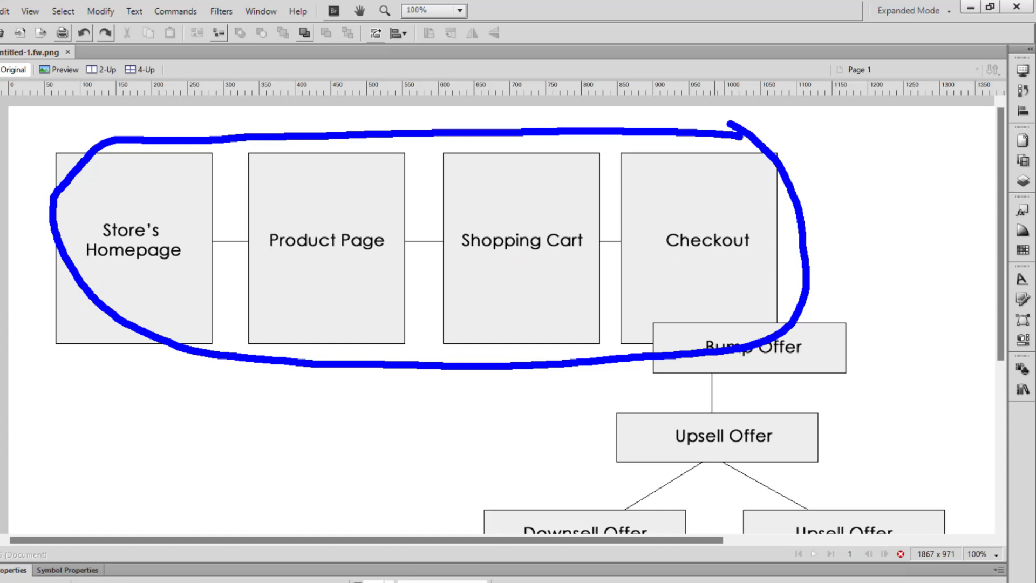
# Circle the offer boxes from Bump Offer to Thank you / Receipt page, underlining the receipt label and brushing a large dollar sign inside
pyautogui.scroll(-3, 715, 217)
pyautogui.scroll(-3, 877, 317)
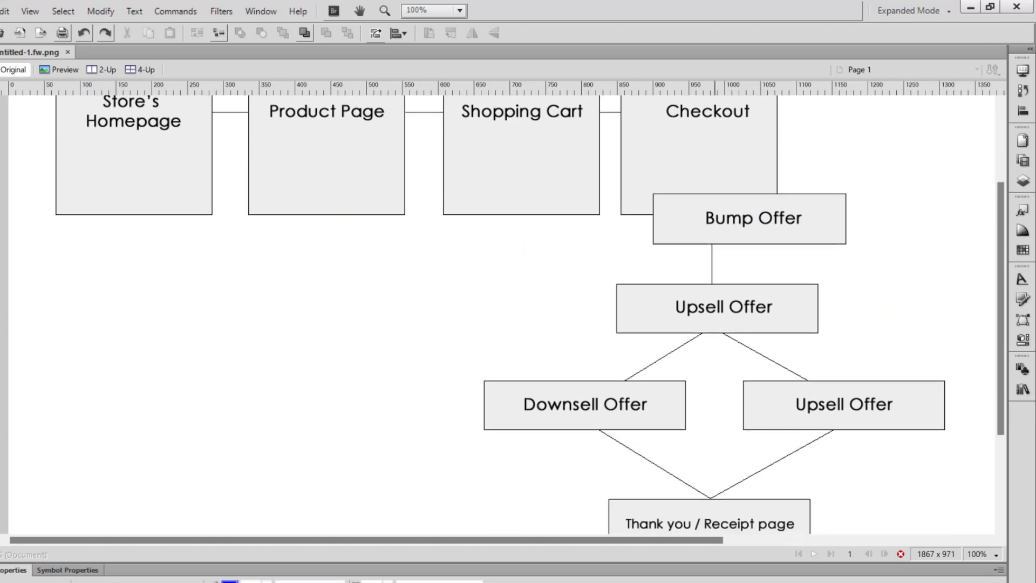
pyautogui.moveTo(890, 168)
pyautogui.mouseDown()
pyautogui.moveTo(679, 154)
pyautogui.moveTo(471, 305)
pyautogui.moveTo(538, 503)
pyautogui.moveTo(729, 550)
pyautogui.moveTo(994, 489)
pyautogui.moveTo(889, 168)
pyautogui.mouseUp()
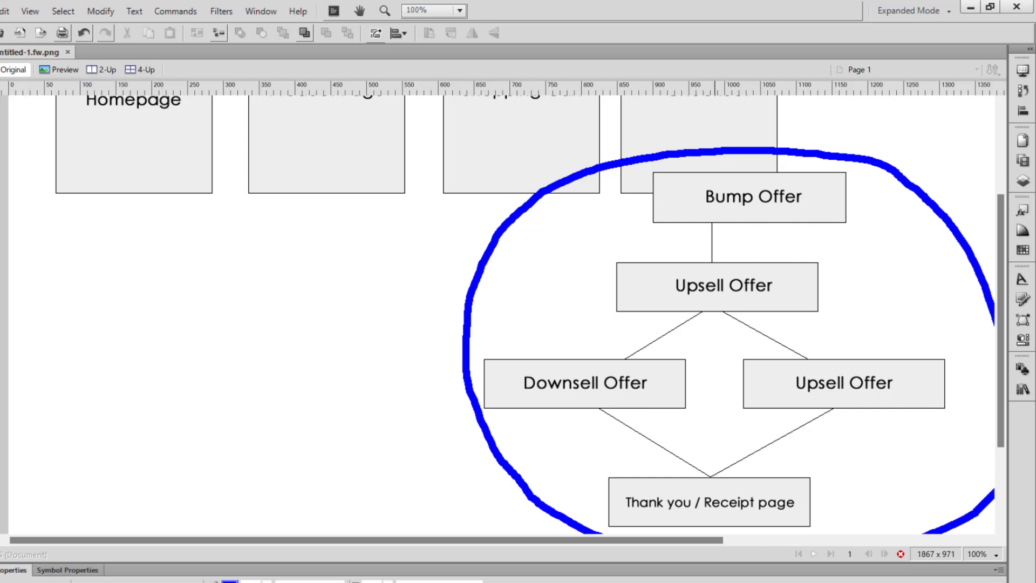
pyautogui.moveTo(628, 518); pyautogui.dragTo(769, 516)
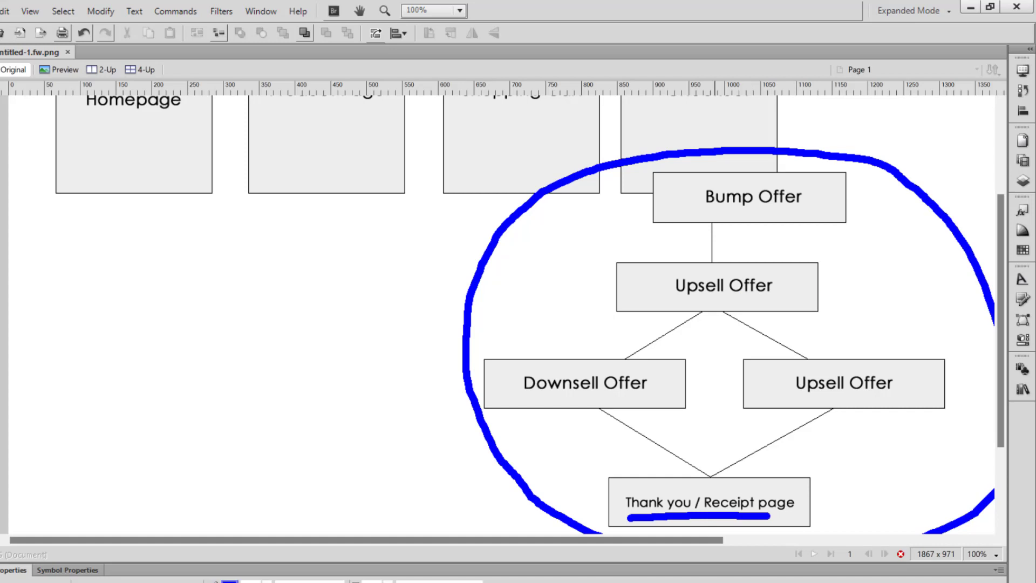
pyautogui.moveTo(812, 274)
pyautogui.mouseDown()
pyautogui.moveTo(725, 301)
pyautogui.moveTo(686, 396)
pyautogui.mouseUp()
pyautogui.moveTo(775, 254); pyautogui.dragTo(702, 429)
pyautogui.moveTo(788, 282); pyautogui.dragTo(735, 417)
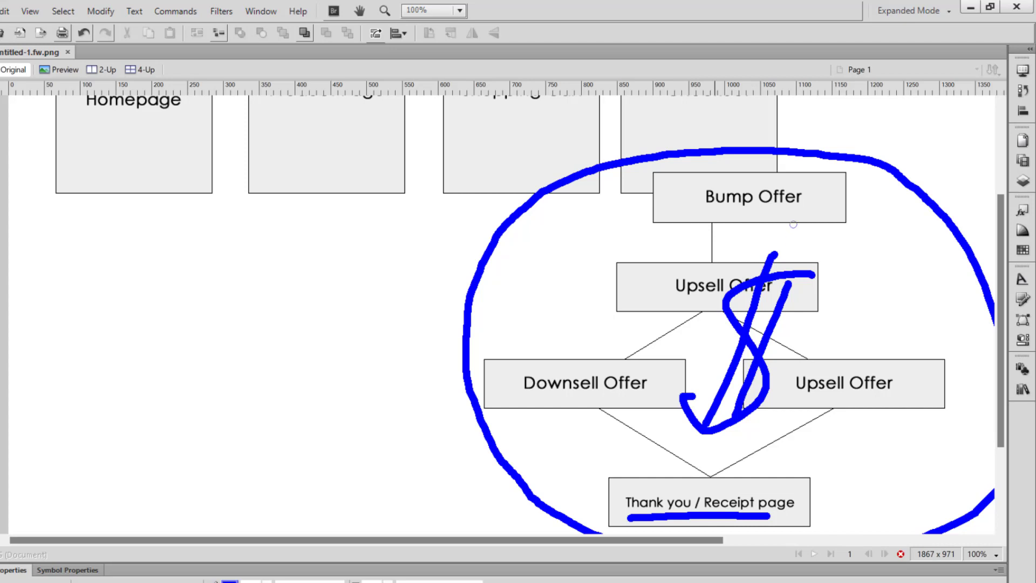
# Undo the dollar sign, receipt label underline and circle around the offer boxes
pyautogui.hotkey('ctrl', 'z')
pyautogui.hotkey('ctrl', 'z')
pyautogui.hotkey('ctrl', 'z')
pyautogui.hotkey('ctrl', 'z')
pyautogui.hotkey('ctrl', 'z')
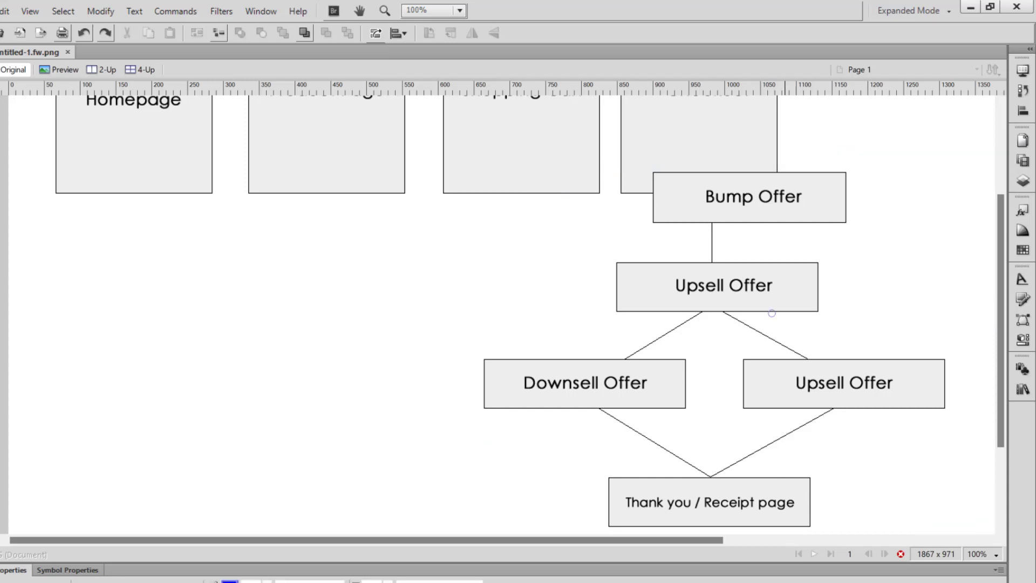
# Brush a wavy path from Store's Homepage to Checkout, and circle Bump Offer alone and together with Checkout
pyautogui.scroll(3, 784, 236)
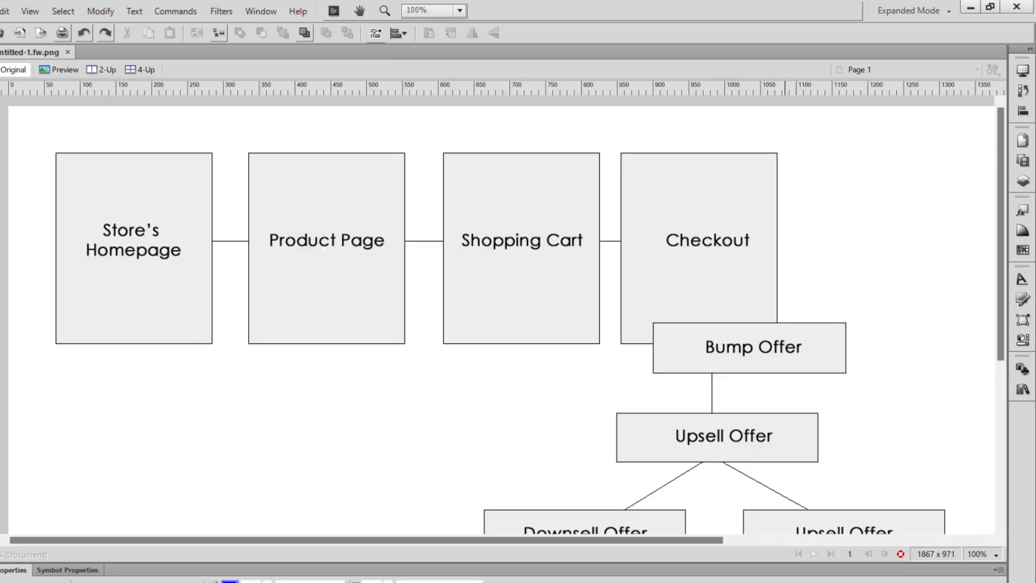
pyautogui.moveTo(118, 263)
pyautogui.mouseDown()
pyautogui.moveTo(148, 291)
pyautogui.moveTo(178, 286)
pyautogui.moveTo(224, 226)
pyautogui.moveTo(286, 241)
pyautogui.moveTo(346, 285)
pyautogui.moveTo(459, 238)
pyautogui.moveTo(601, 282)
pyautogui.moveTo(697, 251)
pyautogui.mouseUp()
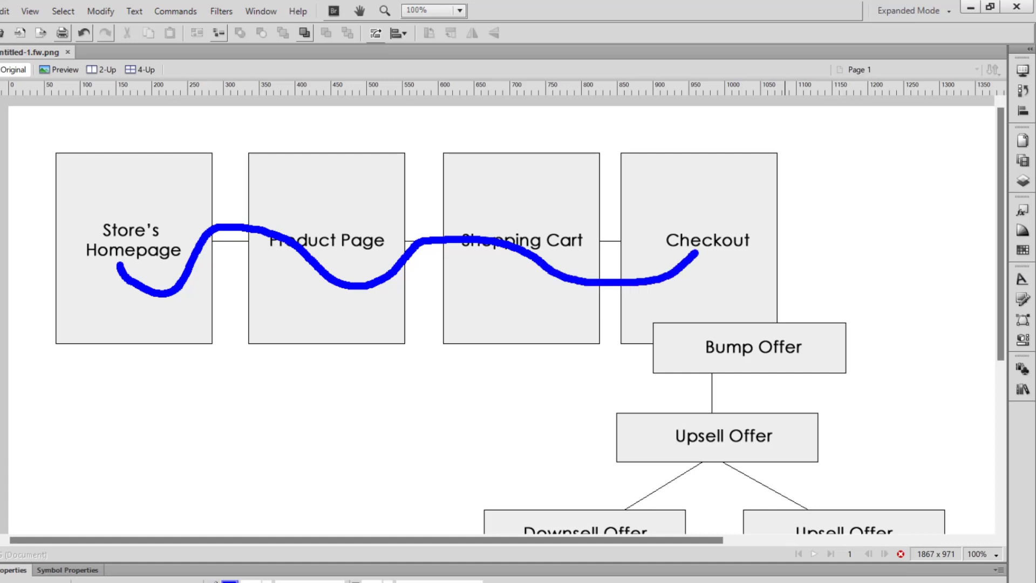
pyautogui.moveTo(825, 319)
pyautogui.mouseDown()
pyautogui.moveTo(702, 320)
pyautogui.moveTo(707, 371)
pyautogui.moveTo(836, 337)
pyautogui.moveTo(818, 329)
pyautogui.mouseUp()
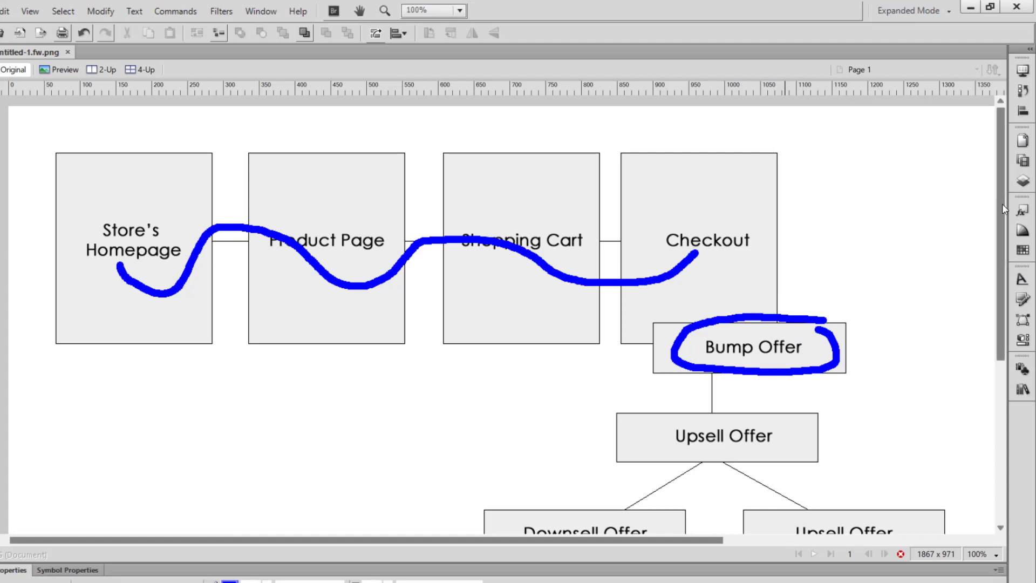
pyautogui.scroll(-3, 1000, 232)
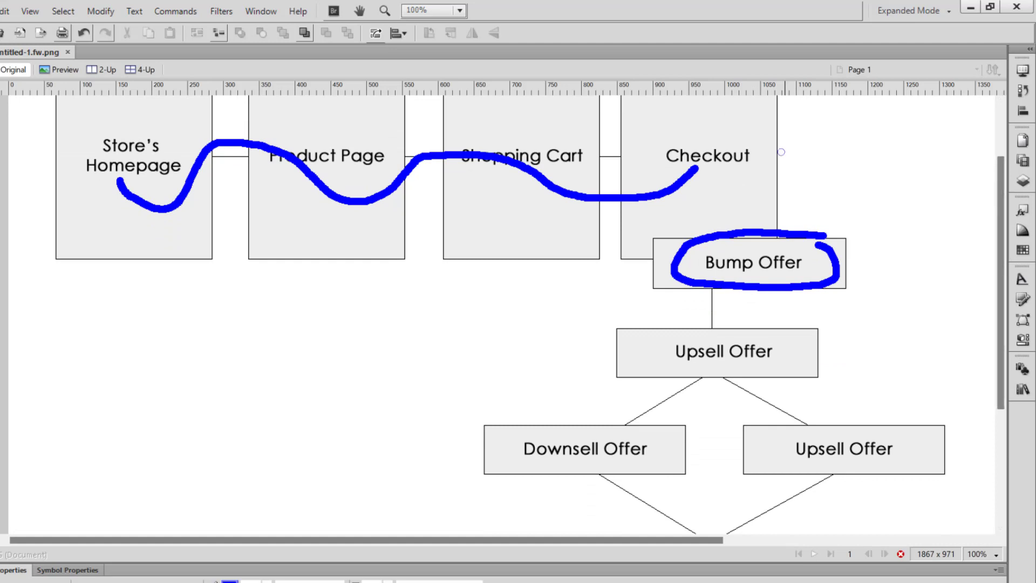
pyautogui.moveTo(771, 126)
pyautogui.mouseDown()
pyautogui.moveTo(758, 120)
pyautogui.moveTo(612, 194)
pyautogui.moveTo(792, 300)
pyautogui.moveTo(743, 113)
pyautogui.mouseUp()
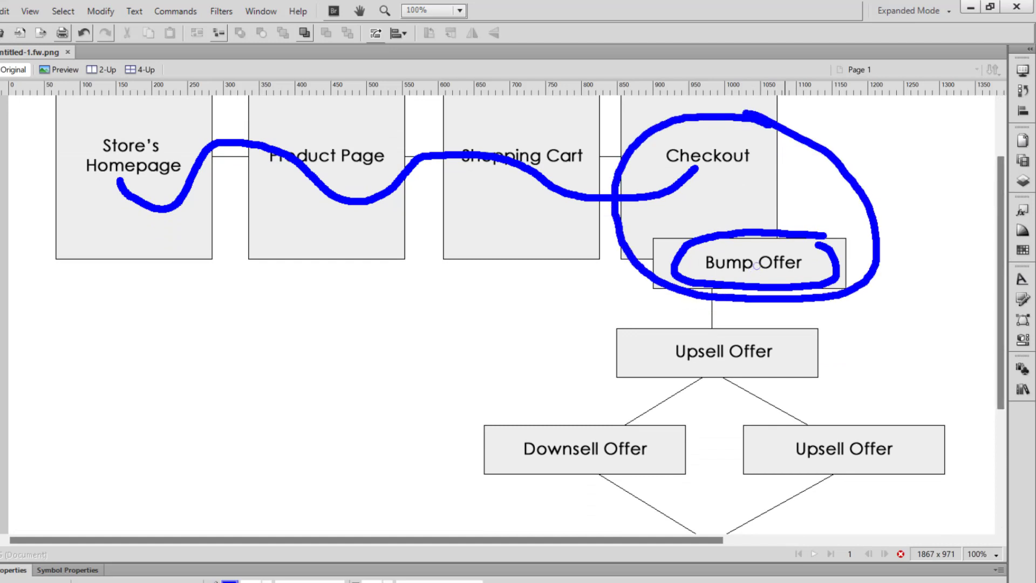
# Underline and double-circle the Upsell Offer directly below Bump Offer, and circle the Checkout label
pyautogui.moveTo(663, 379); pyautogui.dragTo(789, 370)
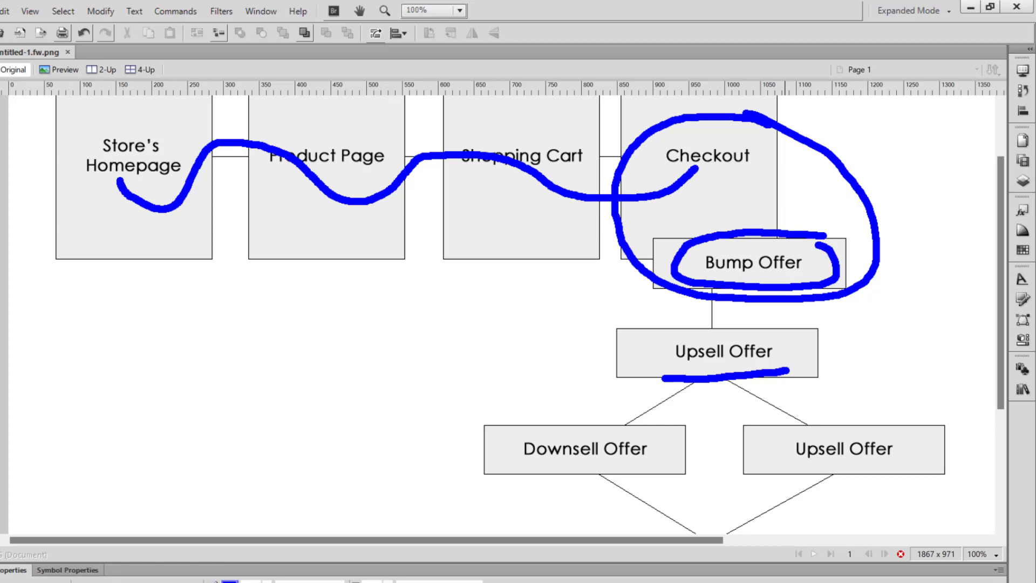
pyautogui.moveTo(733, 325)
pyautogui.mouseDown()
pyautogui.moveTo(769, 329)
pyautogui.moveTo(642, 372)
pyautogui.moveTo(788, 359)
pyautogui.moveTo(762, 329)
pyautogui.mouseUp()
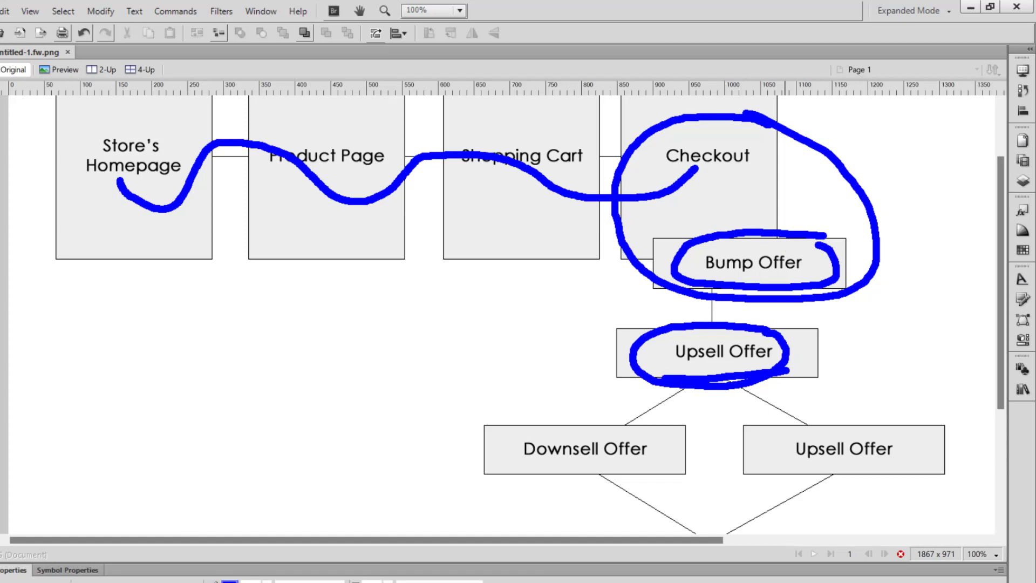
pyautogui.moveTo(735, 135)
pyautogui.mouseDown()
pyautogui.moveTo(654, 159)
pyautogui.moveTo(750, 142)
pyautogui.moveTo(735, 139)
pyautogui.mouseUp()
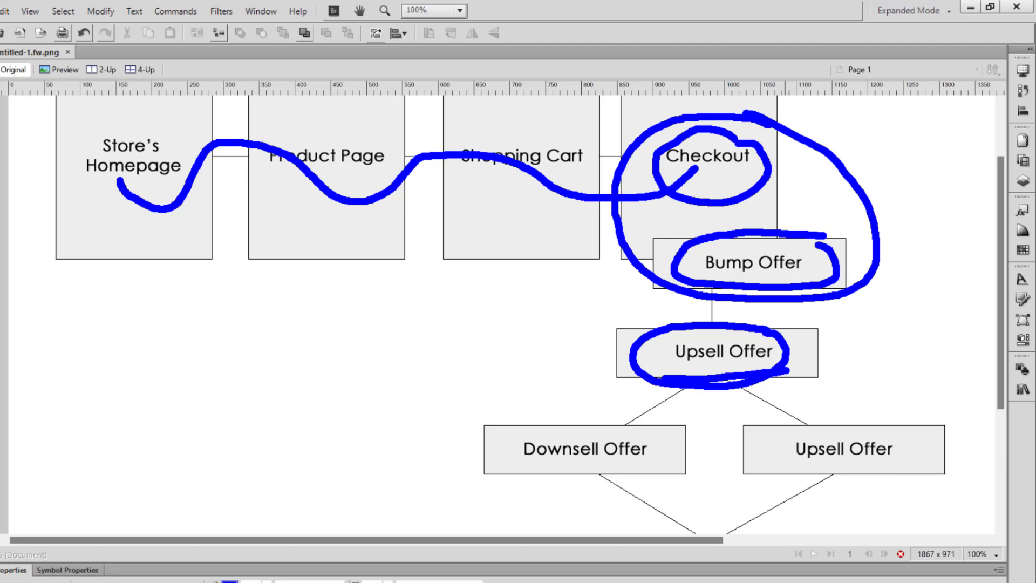
pyautogui.moveTo(762, 324)
pyautogui.mouseDown()
pyautogui.moveTo(645, 327)
pyautogui.moveTo(708, 392)
pyautogui.moveTo(792, 337)
pyautogui.mouseUp()
# Brush arrows from marks under the first Upsell Offer to the Downsell Offer and second Upsell Offer, and circle both lower offers
pyautogui.scroll(-2, 772, 331)
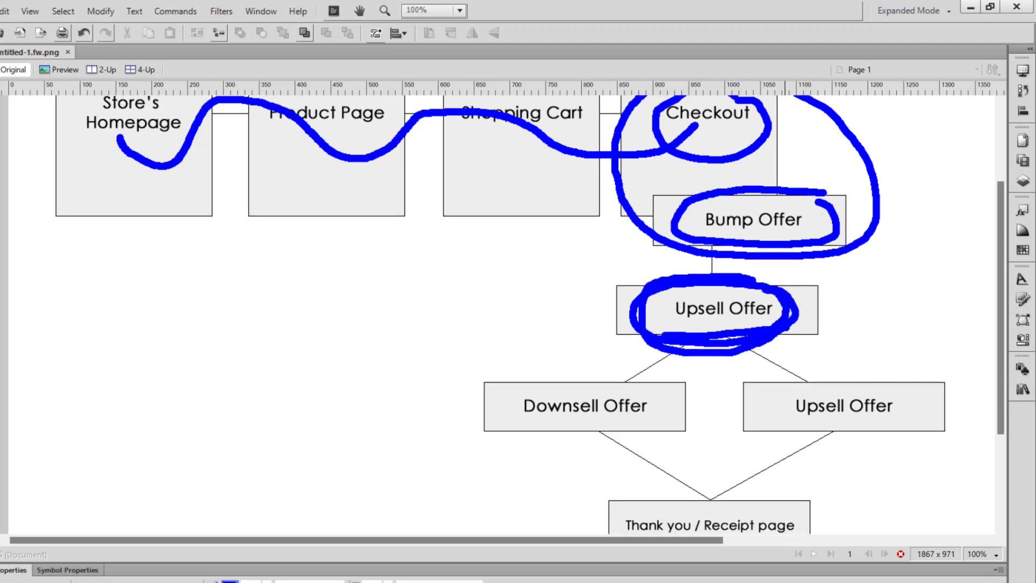
pyautogui.scroll(-1, 776, 267)
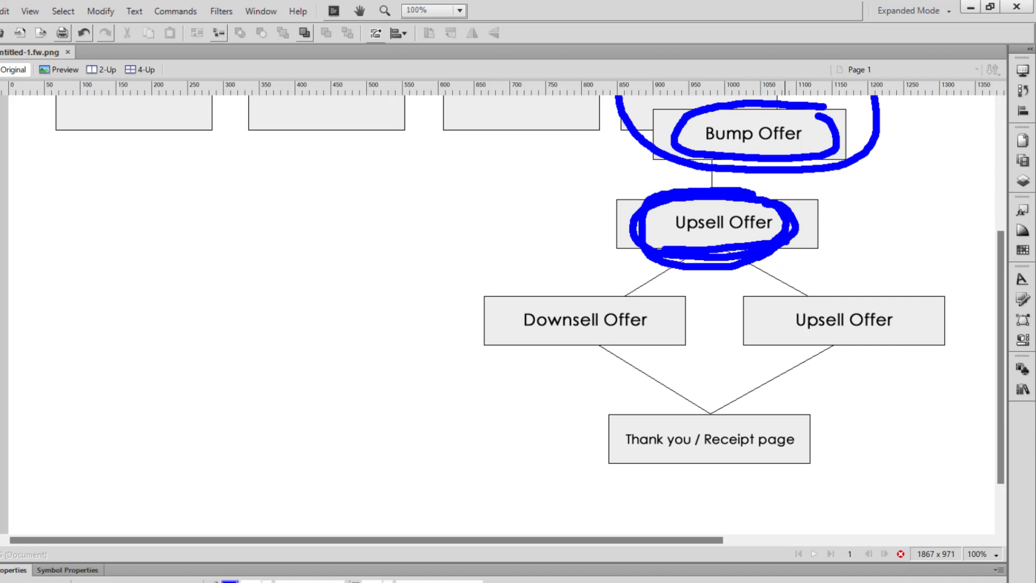
pyautogui.moveTo(671, 237); pyautogui.dragTo(753, 236)
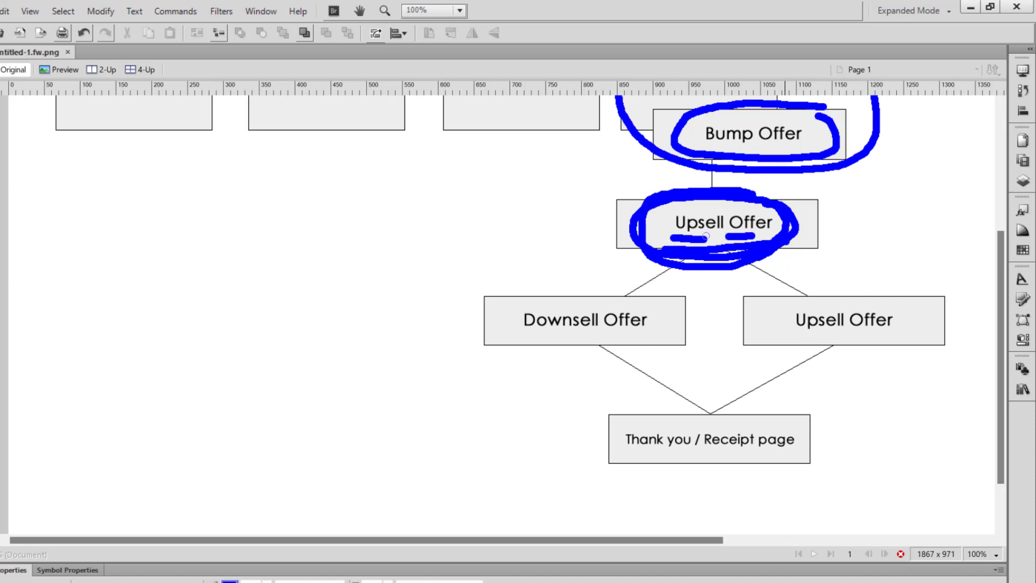
pyautogui.moveTo(697, 239)
pyautogui.mouseDown()
pyautogui.moveTo(605, 309)
pyautogui.moveTo(638, 309)
pyautogui.mouseUp()
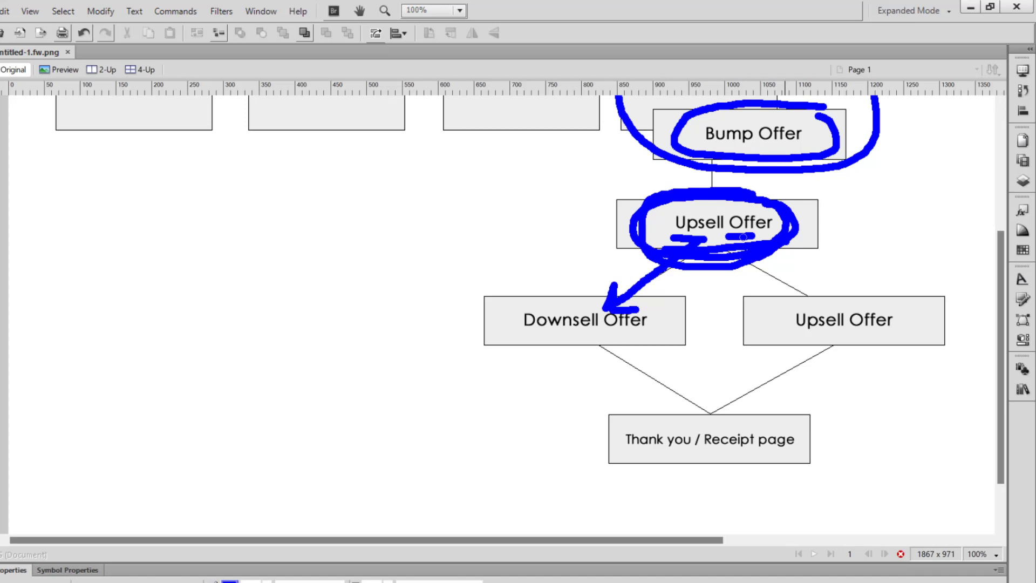
pyautogui.moveTo(744, 237)
pyautogui.mouseDown()
pyautogui.moveTo(807, 286)
pyautogui.moveTo(775, 290)
pyautogui.mouseUp()
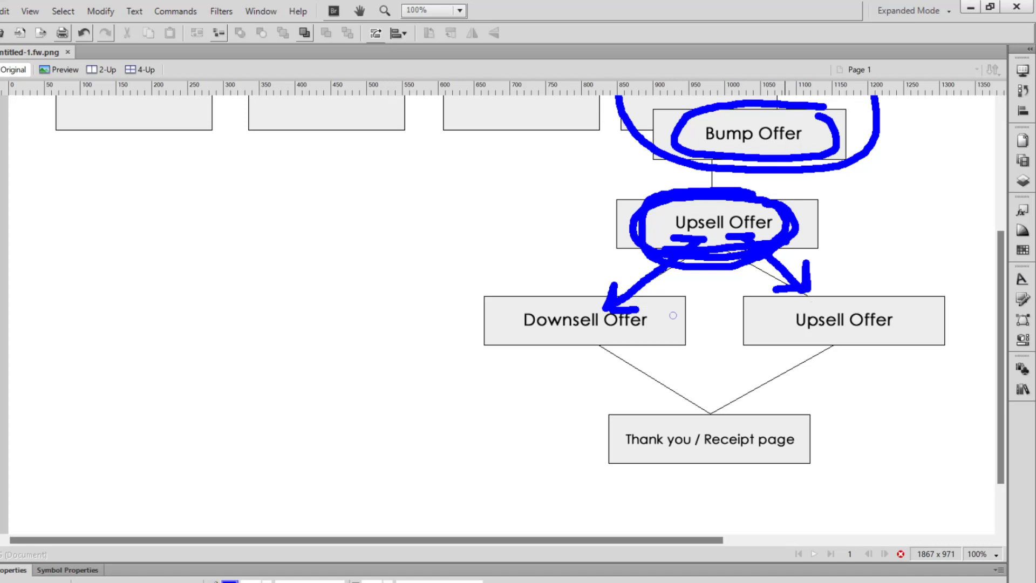
pyautogui.moveTo(624, 266)
pyautogui.mouseDown()
pyautogui.moveTo(586, 400)
pyautogui.moveTo(636, 286)
pyautogui.mouseUp()
pyautogui.moveTo(831, 339); pyautogui.dragTo(936, 285)
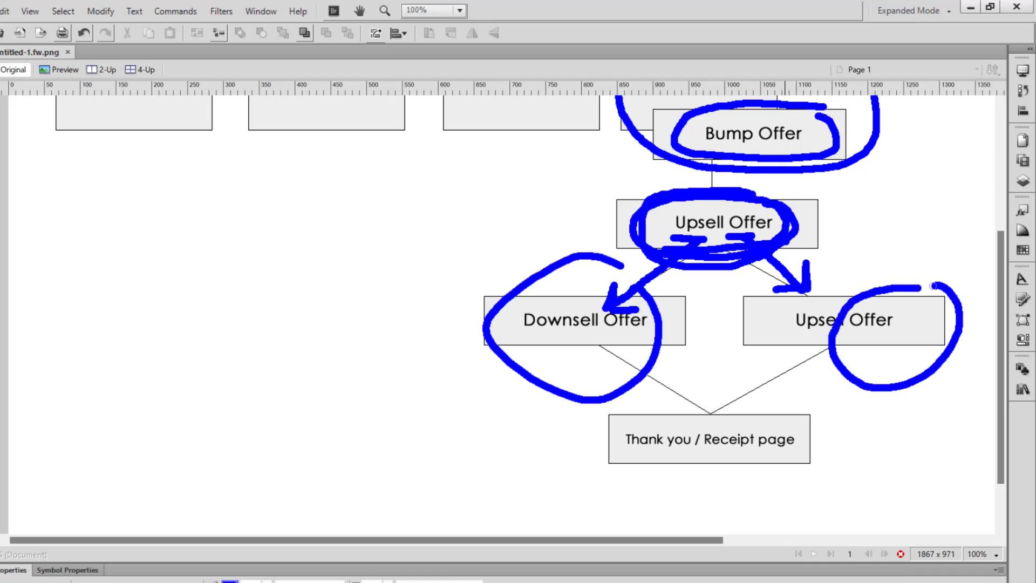
# Brush arrows continuing downward from the Downsell Offer and the second Upsell Offer, with an additional arrow on the downsell branch
pyautogui.scroll(2, 936, 284)
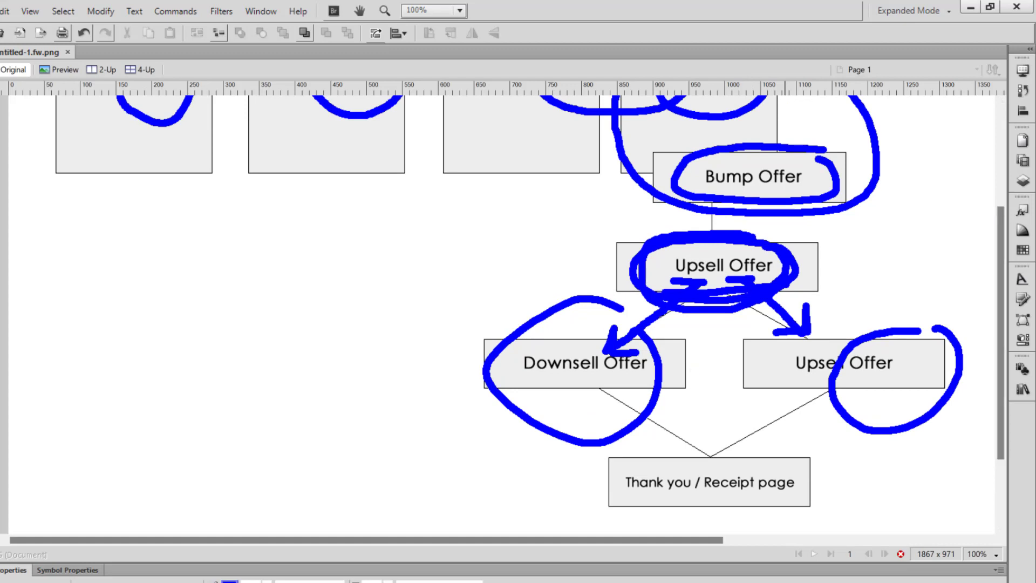
pyautogui.scroll(-4, 671, 419)
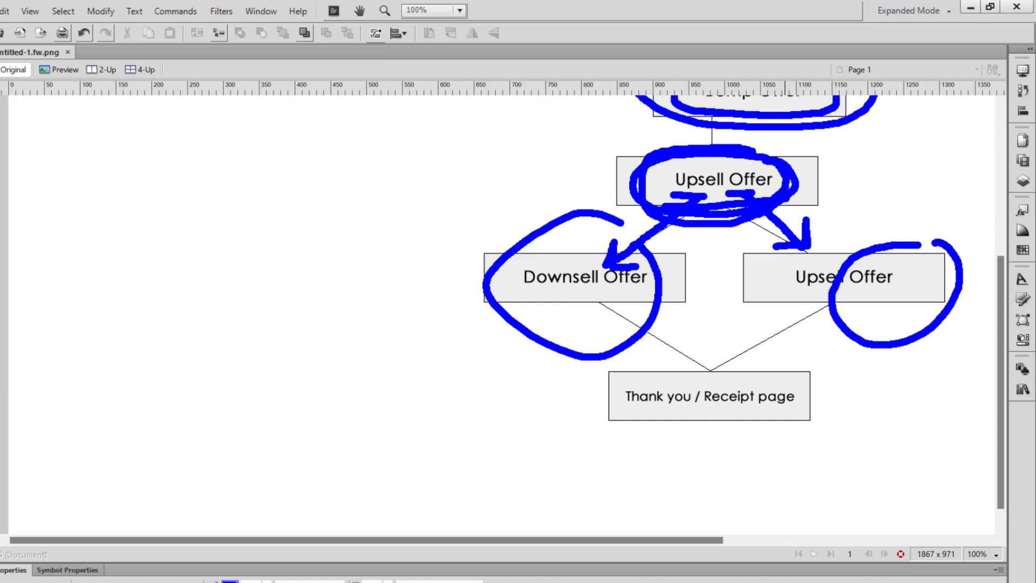
pyautogui.scroll(7, 529, 312)
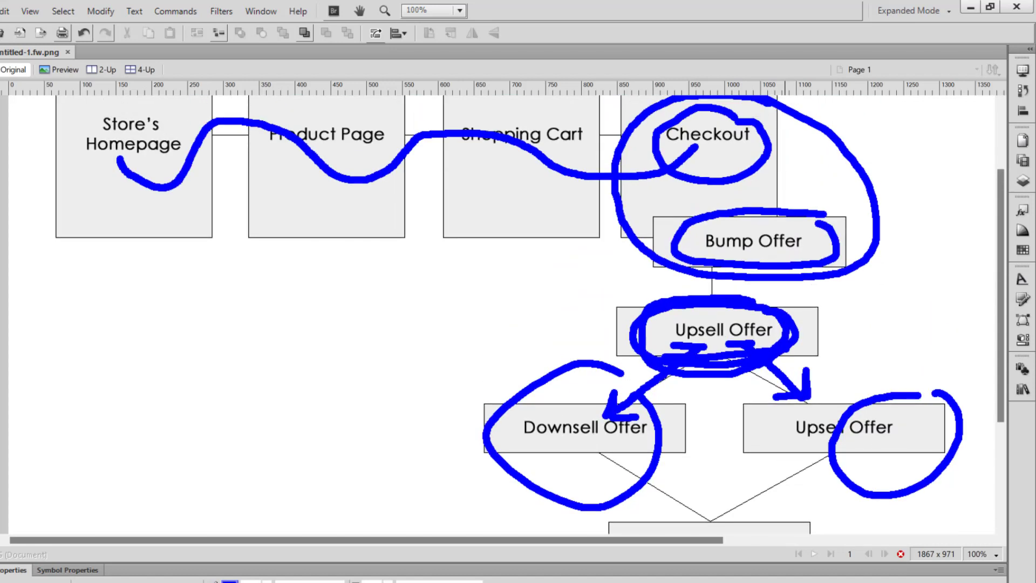
pyautogui.scroll(-2, 744, 315)
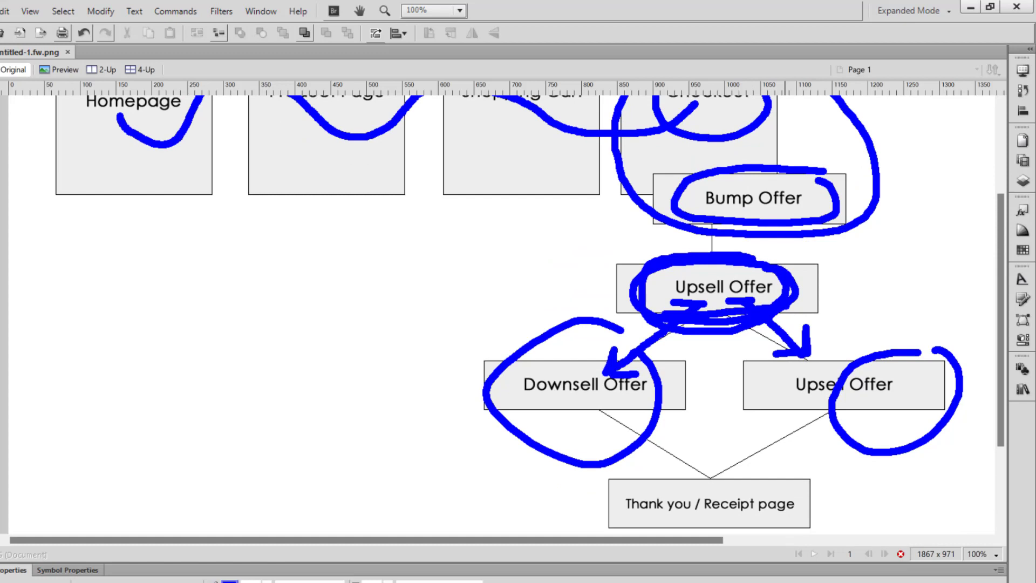
pyautogui.scroll(-3, 723, 298)
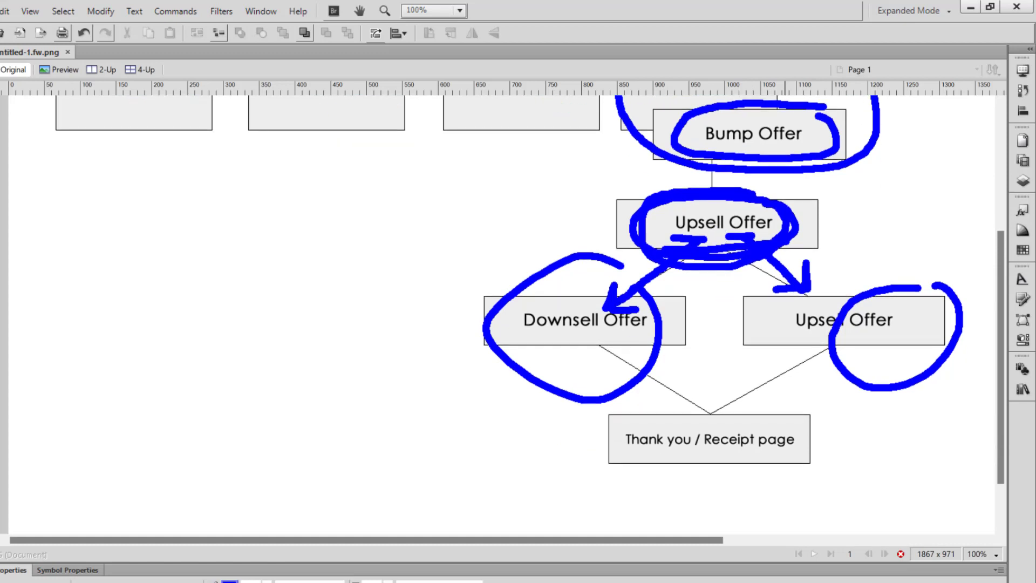
pyautogui.moveTo(602, 355)
pyautogui.mouseDown()
pyautogui.moveTo(544, 422)
pyautogui.moveTo(548, 461)
pyautogui.moveTo(580, 457)
pyautogui.mouseUp()
pyautogui.moveTo(520, 458)
pyautogui.mouseDown()
pyautogui.moveTo(467, 499)
pyautogui.moveTo(478, 526)
pyautogui.mouseUp()
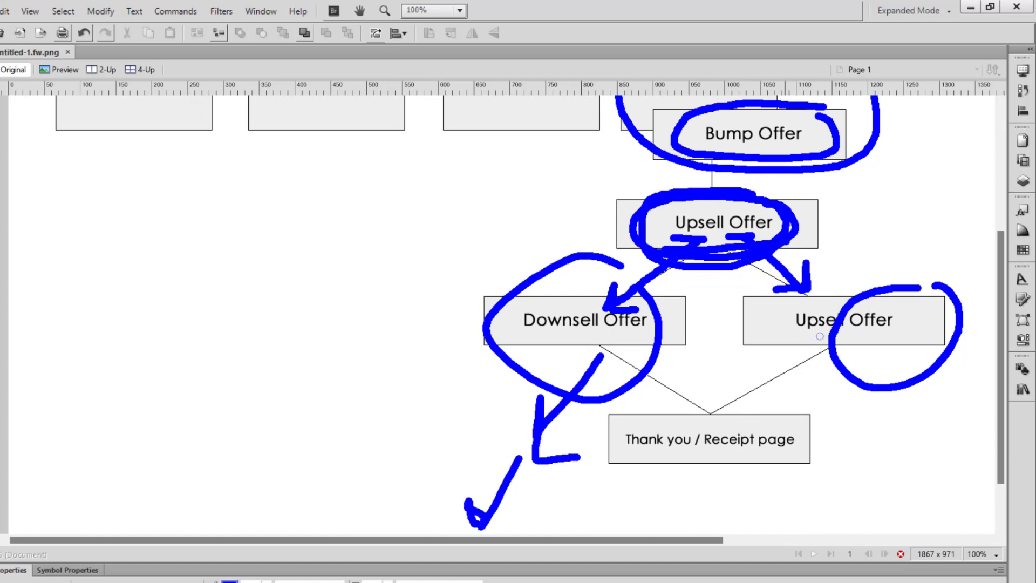
pyautogui.moveTo(874, 341)
pyautogui.mouseDown()
pyautogui.moveTo(909, 451)
pyautogui.moveTo(938, 408)
pyautogui.mouseUp()
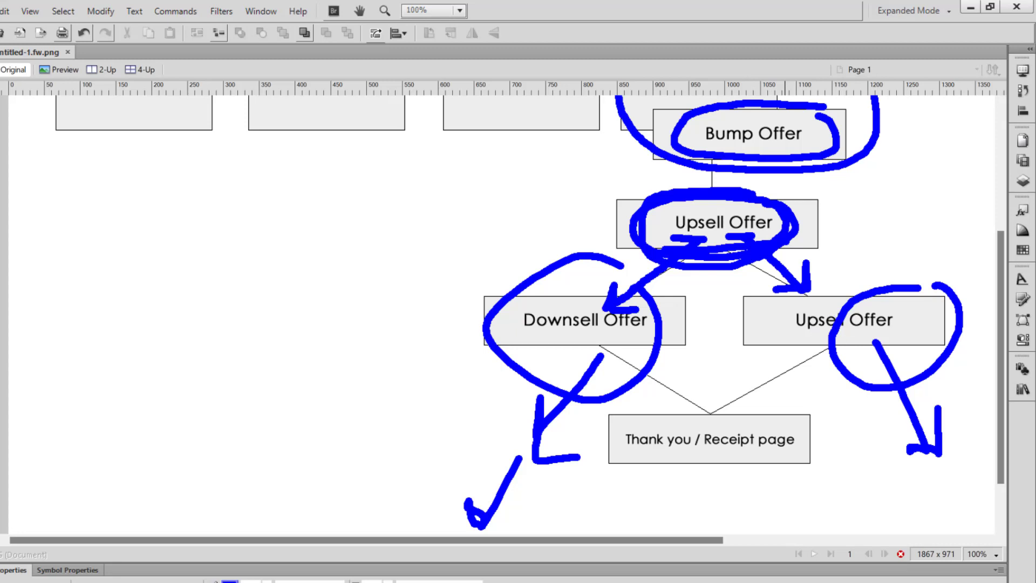
# Circle the Thank you / Receipt page box, and enclose the bump, upsell and downsell offers in one large circle
pyautogui.moveTo(768, 386)
pyautogui.mouseDown()
pyautogui.moveTo(620, 379)
pyautogui.moveTo(690, 526)
pyautogui.moveTo(756, 384)
pyautogui.mouseUp()
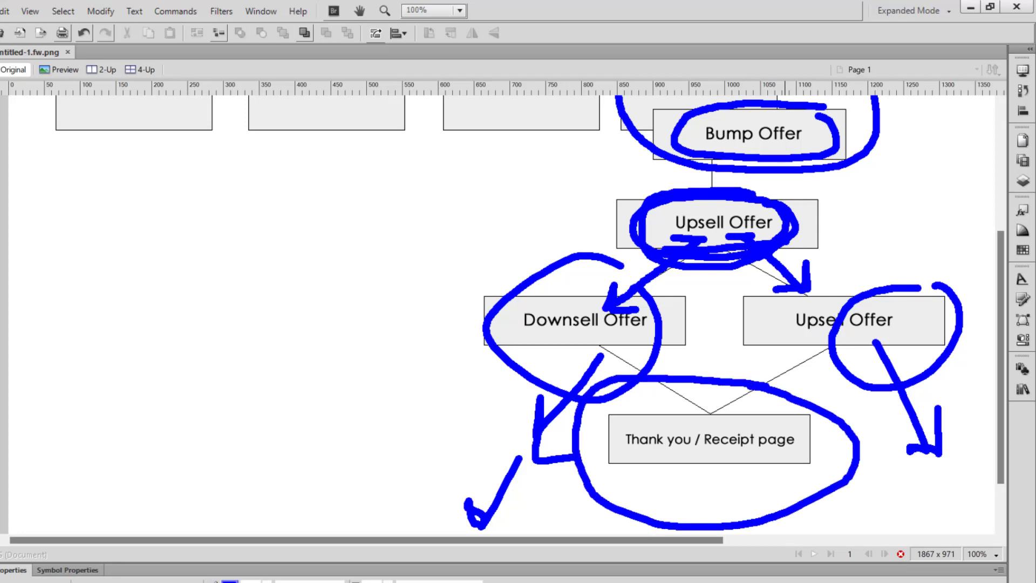
pyautogui.scroll(3, 838, 252)
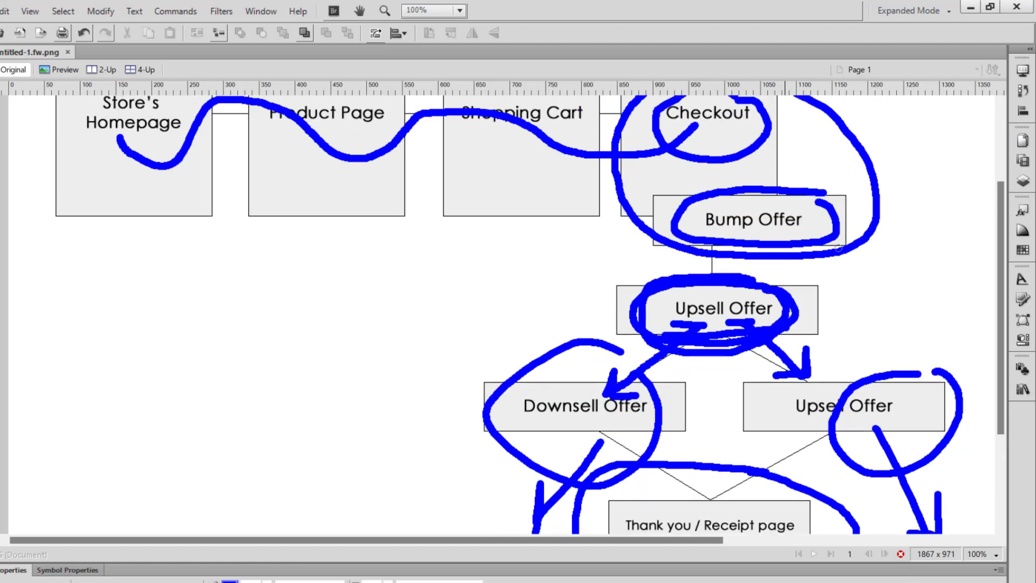
pyautogui.scroll(-1, 838, 252)
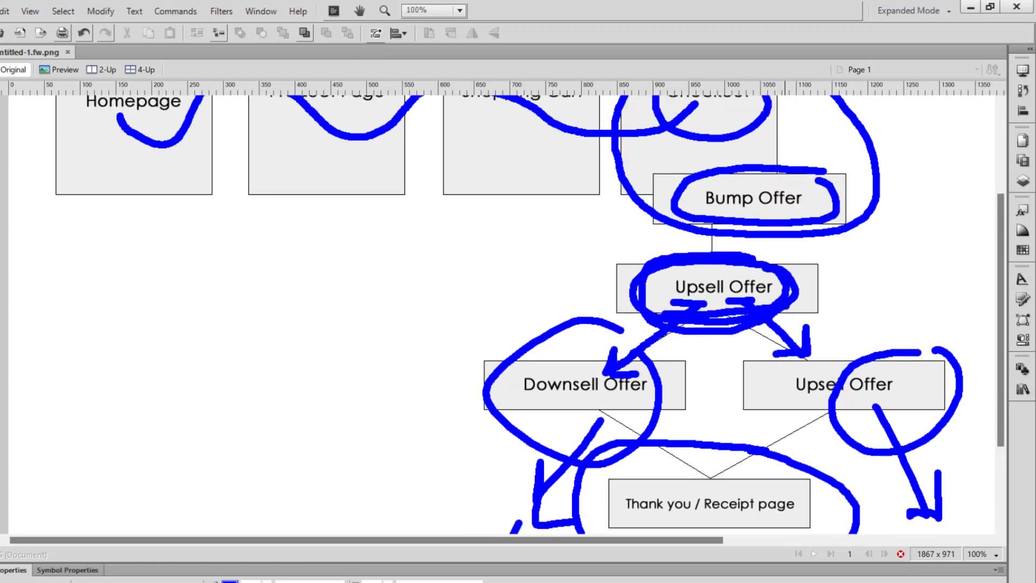
pyautogui.moveTo(890, 153)
pyautogui.mouseDown()
pyautogui.moveTo(585, 174)
pyautogui.moveTo(384, 345)
pyautogui.moveTo(697, 495)
pyautogui.moveTo(971, 409)
pyautogui.moveTo(885, 158)
pyautogui.moveTo(780, 140)
pyautogui.mouseUp()
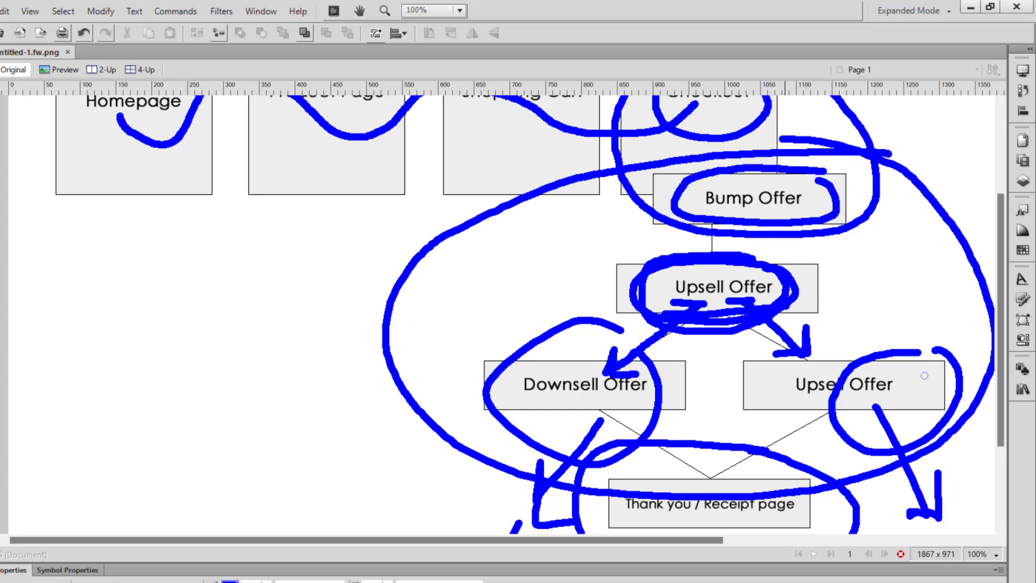
# Undo all the blue brush strokes on the sales funnel diagram
pyautogui.hotkey('ctrl', 'z')
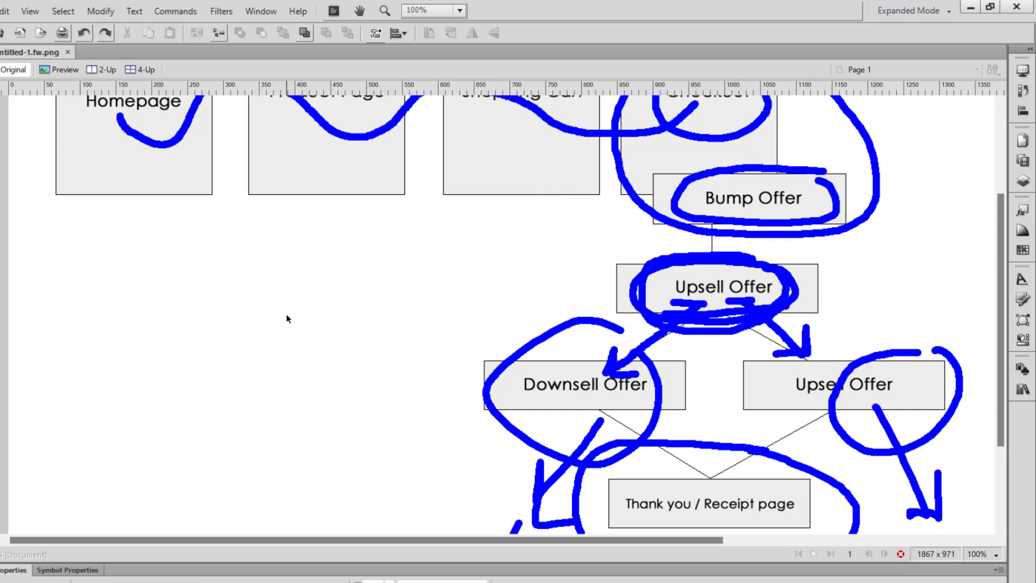
pyautogui.hotkey('ctrl', 'z')
pyautogui.hotkey('ctrl', 'z')
pyautogui.hotkey('ctrl', 'z')
pyautogui.hotkey('ctrl', 'z')
pyautogui.hotkey('ctrl', 'z')
pyautogui.hotkey('ctrl', 'z')
pyautogui.hotkey('ctrl', 'z')
pyautogui.hotkey('ctrl', 'z')
pyautogui.hotkey('ctrl', 'z')
pyautogui.hotkey('ctrl', 'z')
pyautogui.hotkey('ctrl', 'z')
pyautogui.hotkey('ctrl', 'z')
pyautogui.hotkey('ctrl', 'z')
pyautogui.hotkey('ctrl', 'z')
pyautogui.hotkey('ctrl', 'z')
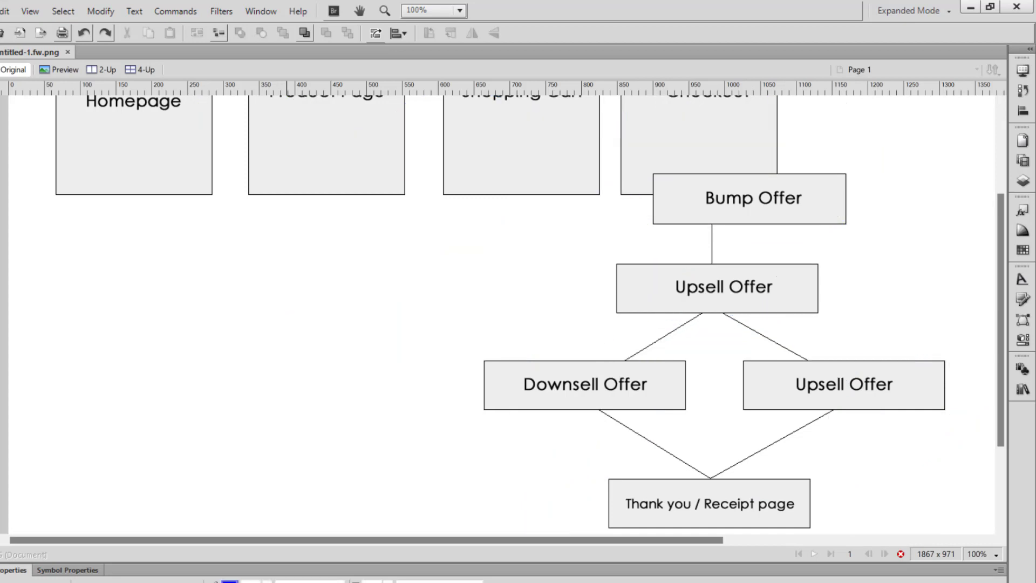
# Brush one large circle around the two upsell offers and the downsell offer, and underline each of the three labels
pyautogui.scroll(-2, 712, 318)
pyautogui.moveTo(856, 202)
pyautogui.mouseDown()
pyautogui.moveTo(793, 199)
pyautogui.moveTo(426, 291)
pyautogui.moveTo(717, 407)
pyautogui.moveTo(979, 288)
pyautogui.moveTo(857, 207)
pyautogui.mouseUp()
pyautogui.moveTo(665, 268); pyautogui.dragTo(752, 263)
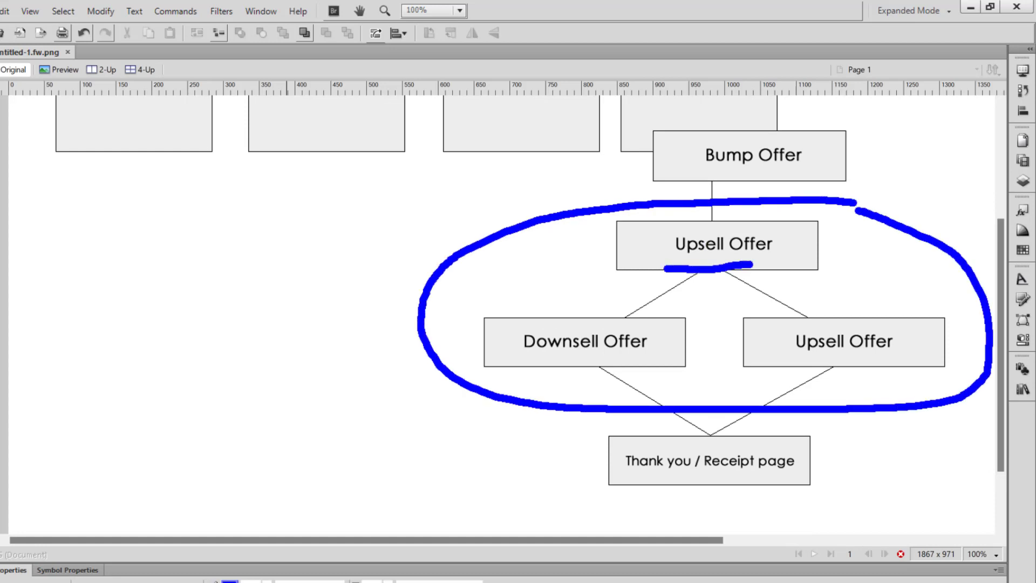
pyautogui.moveTo(526, 353); pyautogui.dragTo(625, 351)
pyautogui.moveTo(795, 357); pyautogui.dragTo(901, 356)
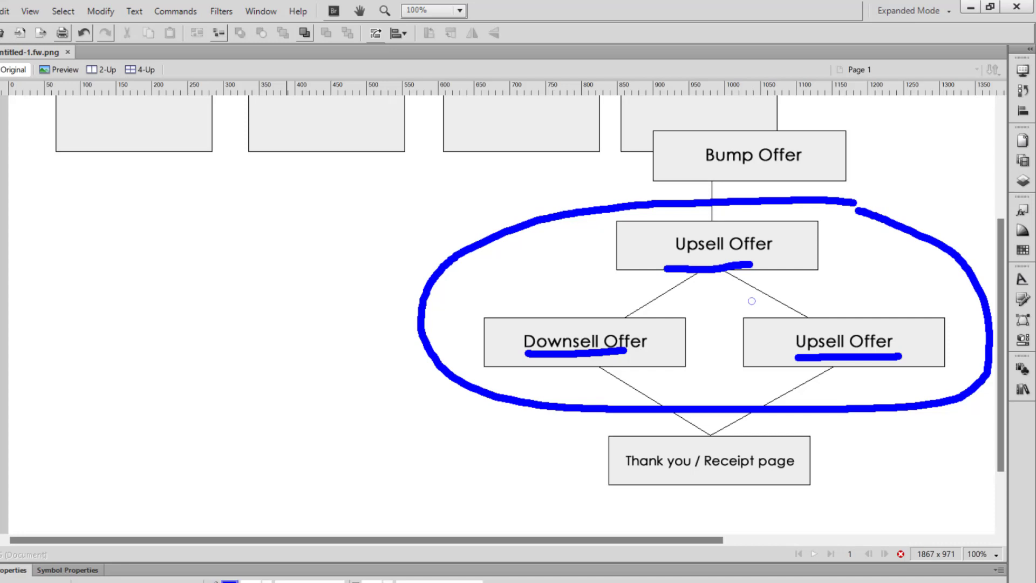
# Circle the Checkout label, and individually circle the first Upsell Offer, the Downsell Offer and the second Upsell Offer
pyautogui.scroll(5, 751, 300)
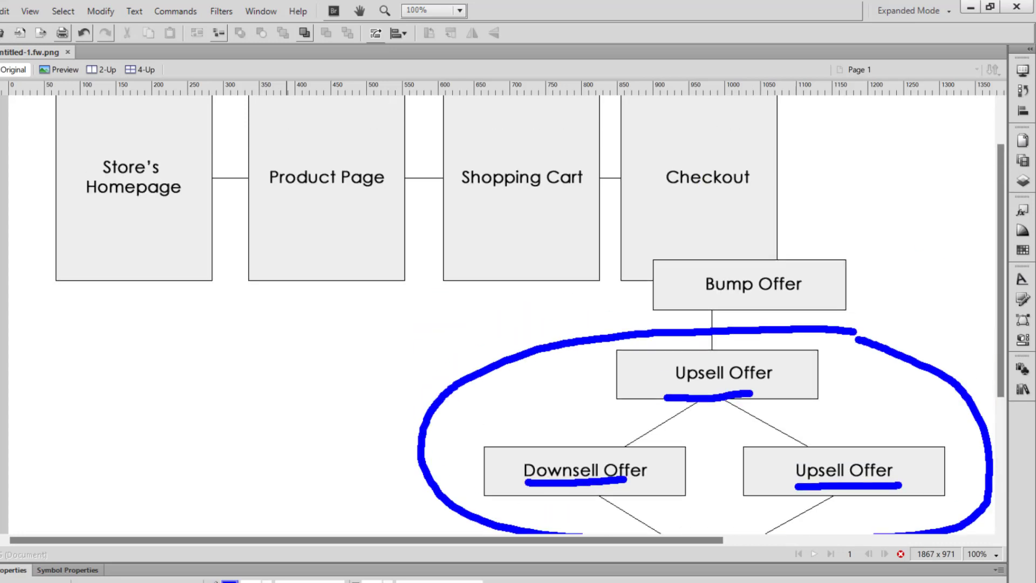
pyautogui.moveTo(751, 138)
pyautogui.mouseDown()
pyautogui.moveTo(610, 172)
pyautogui.moveTo(770, 139)
pyautogui.moveTo(762, 136)
pyautogui.mouseUp()
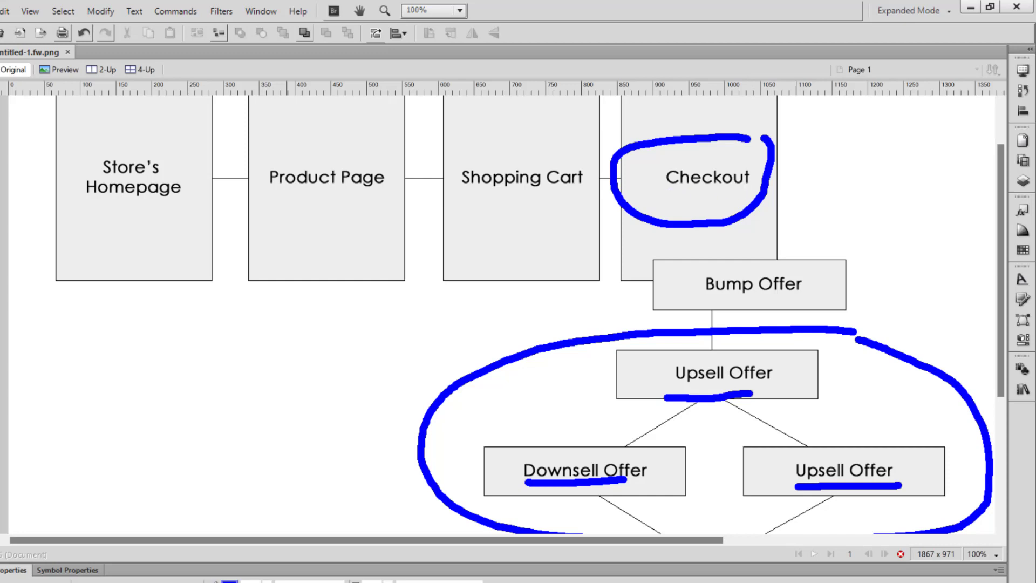
pyautogui.scroll(-3, 744, 209)
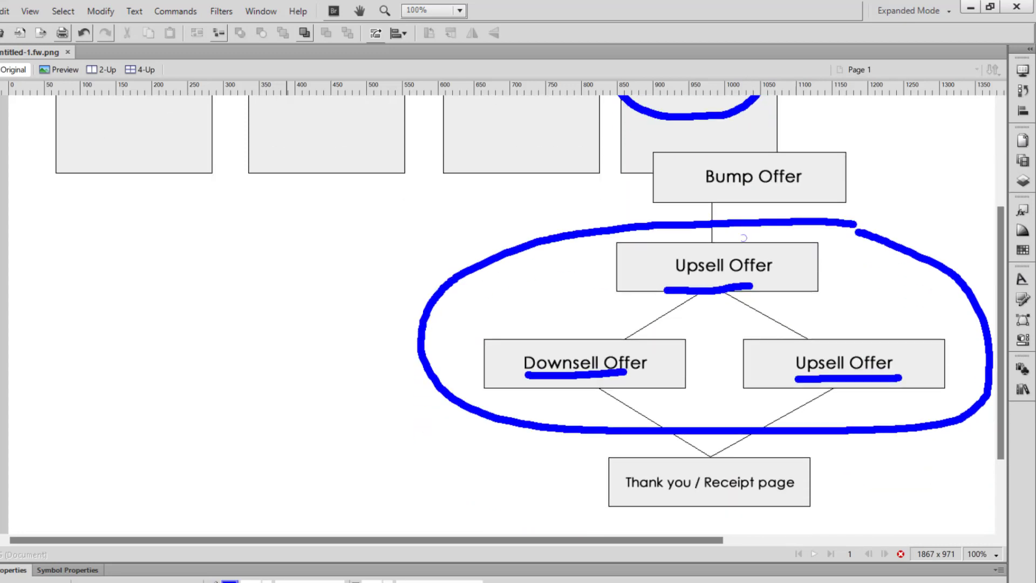
pyautogui.scroll(-1, 725, 235)
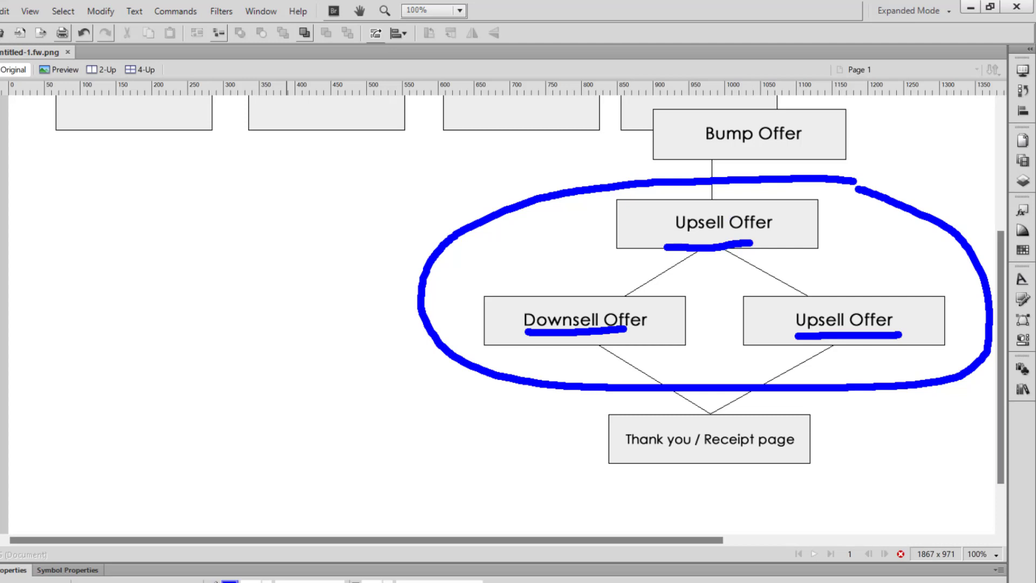
pyautogui.moveTo(731, 177)
pyautogui.mouseDown()
pyautogui.moveTo(707, 267)
pyautogui.moveTo(723, 189)
pyautogui.mouseUp()
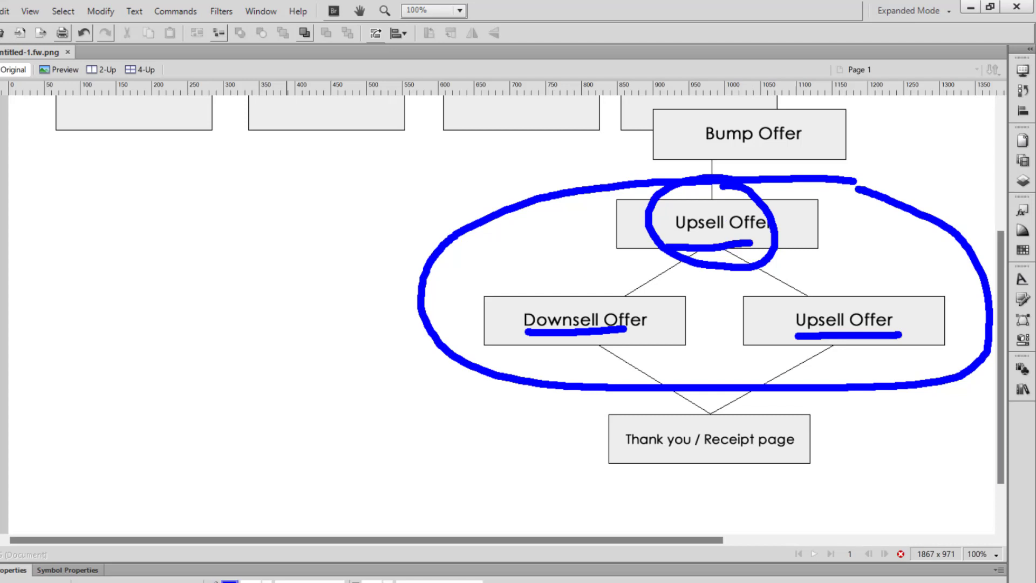
pyautogui.moveTo(620, 279)
pyautogui.mouseDown()
pyautogui.moveTo(500, 318)
pyautogui.moveTo(662, 345)
pyautogui.moveTo(620, 279)
pyautogui.mouseUp()
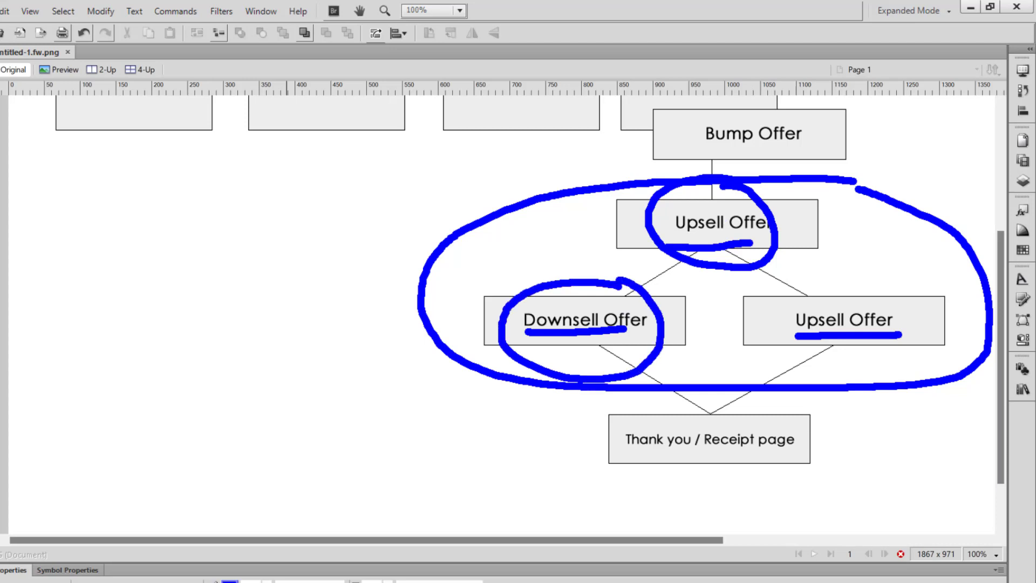
pyautogui.moveTo(869, 281)
pyautogui.mouseDown()
pyautogui.moveTo(766, 305)
pyautogui.moveTo(939, 315)
pyautogui.moveTo(897, 278)
pyautogui.mouseUp()
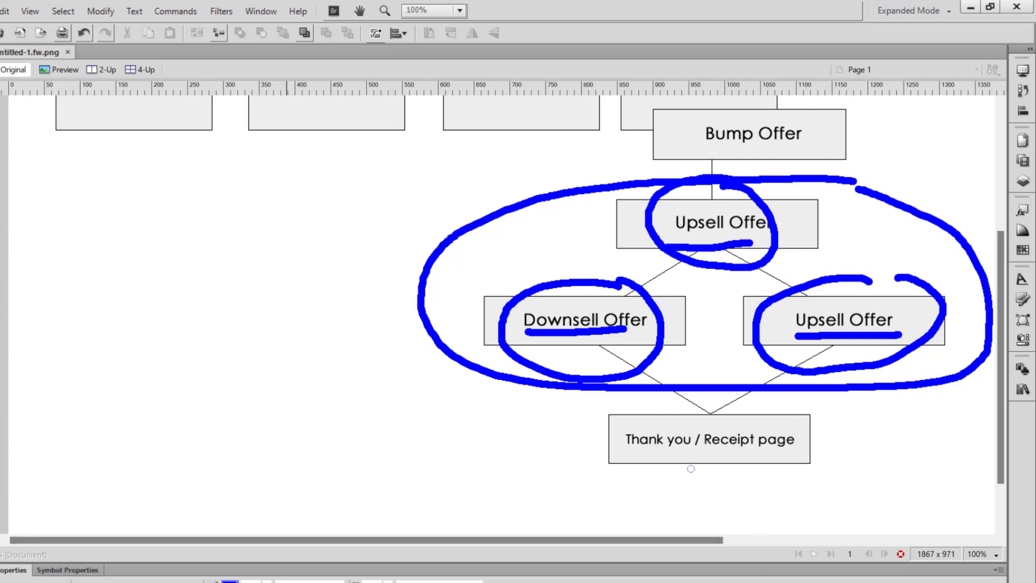
# Underline the Thank you / Receipt page box and circle it
pyautogui.moveTo(608, 474); pyautogui.dragTo(824, 473)
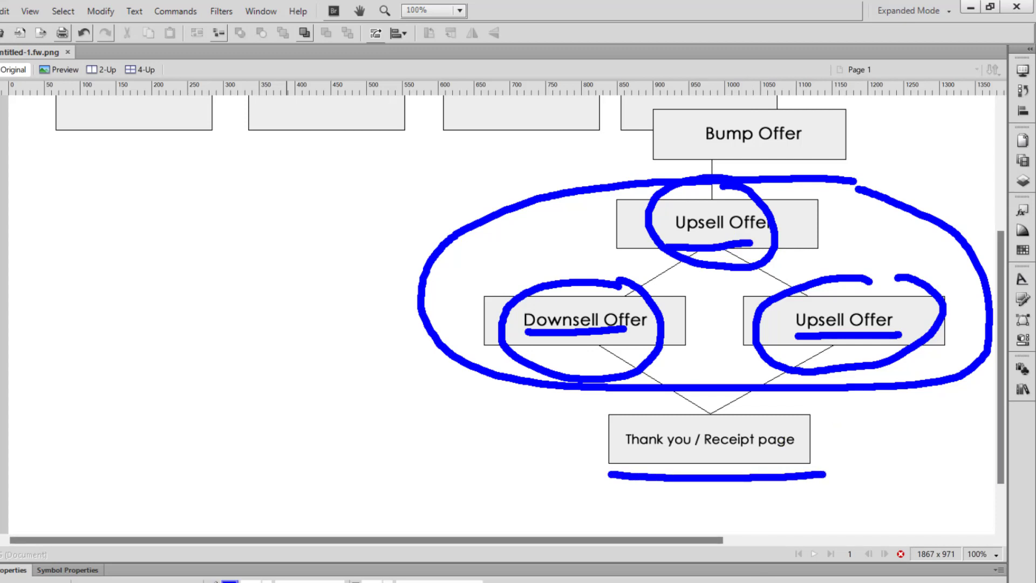
pyautogui.moveTo(825, 405)
pyautogui.mouseDown()
pyautogui.moveTo(642, 402)
pyautogui.moveTo(640, 492)
pyautogui.moveTo(858, 436)
pyautogui.moveTo(816, 407)
pyautogui.mouseUp()
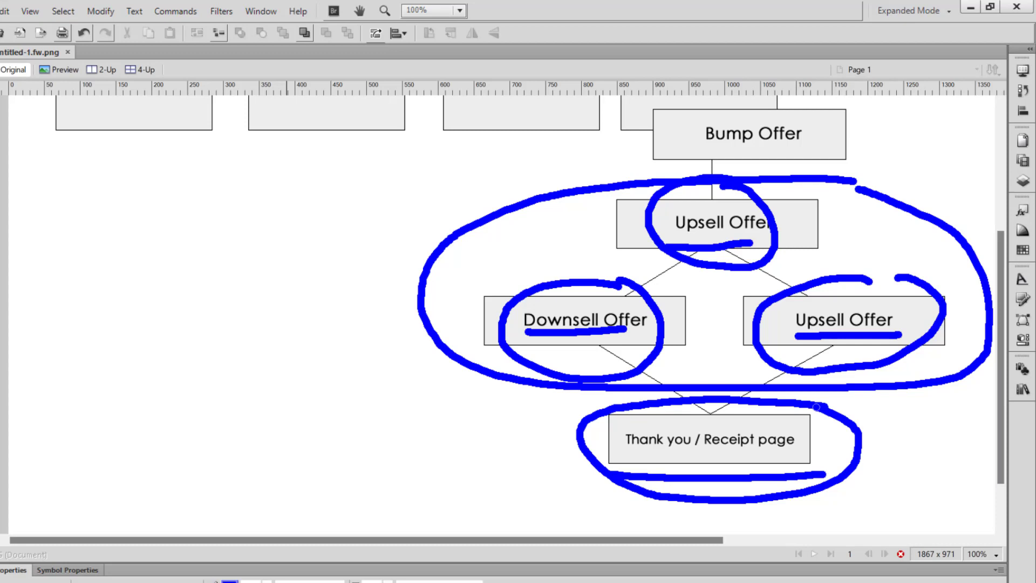
pyautogui.scroll(2, 815, 356)
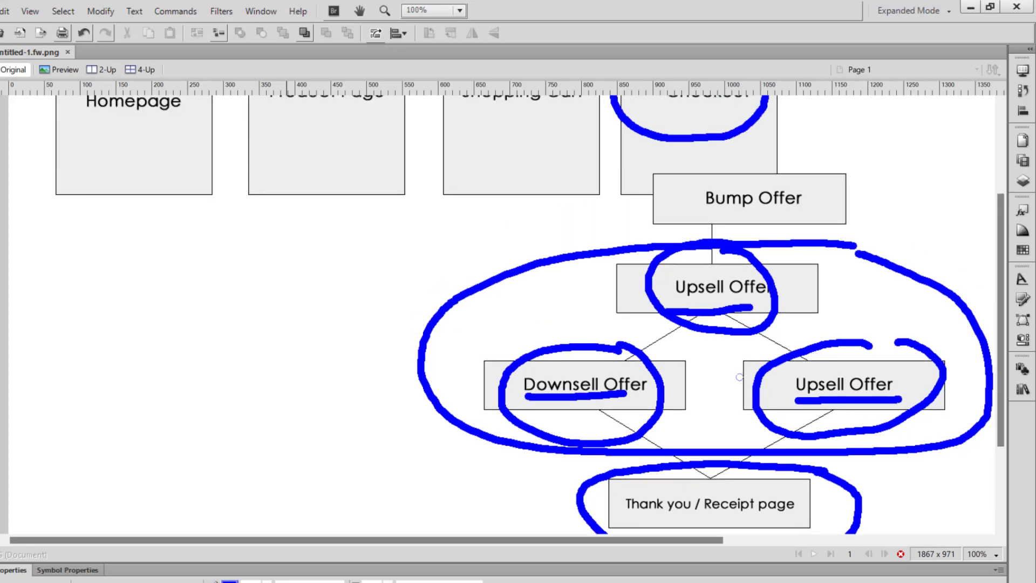
pyautogui.scroll(-3, 739, 377)
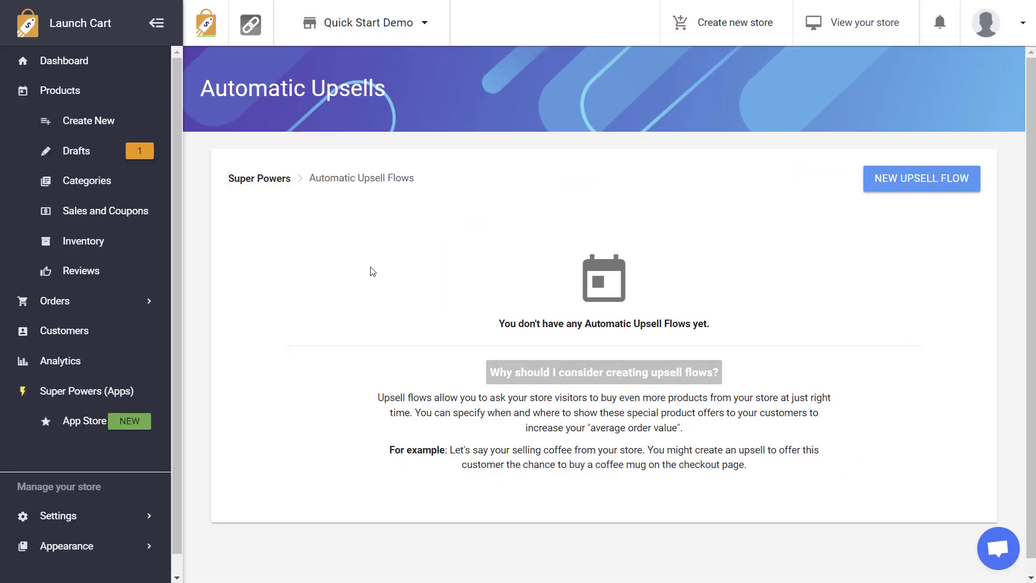
# Switch to Launch Cart and open the Automatic Upsells app for management from Super Powers (Apps)
pyautogui.click(94, 396)
pyautogui.scroll(-5, 411, 374)
pyautogui.moveTo(334, 424)
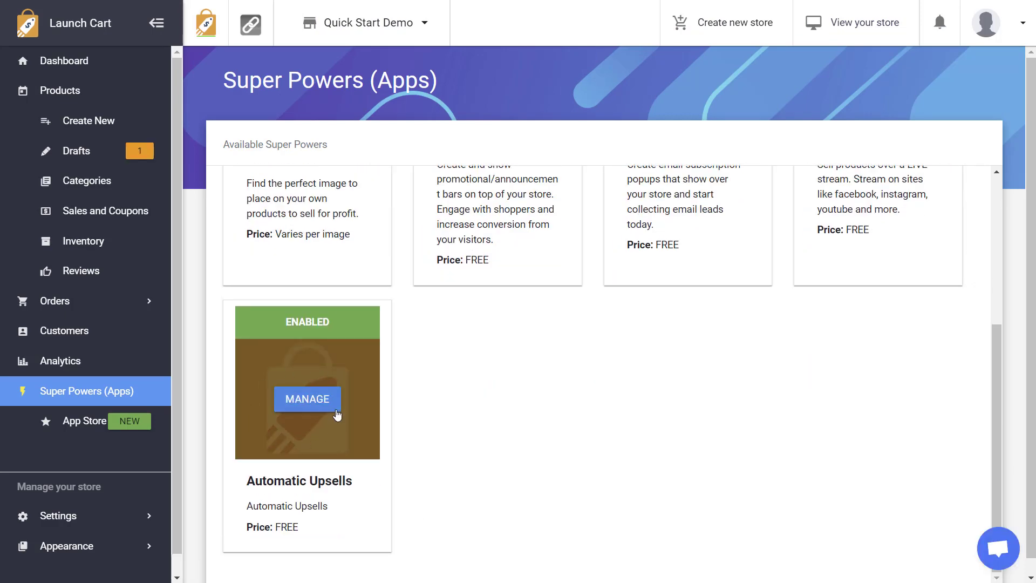
pyautogui.click(319, 406)
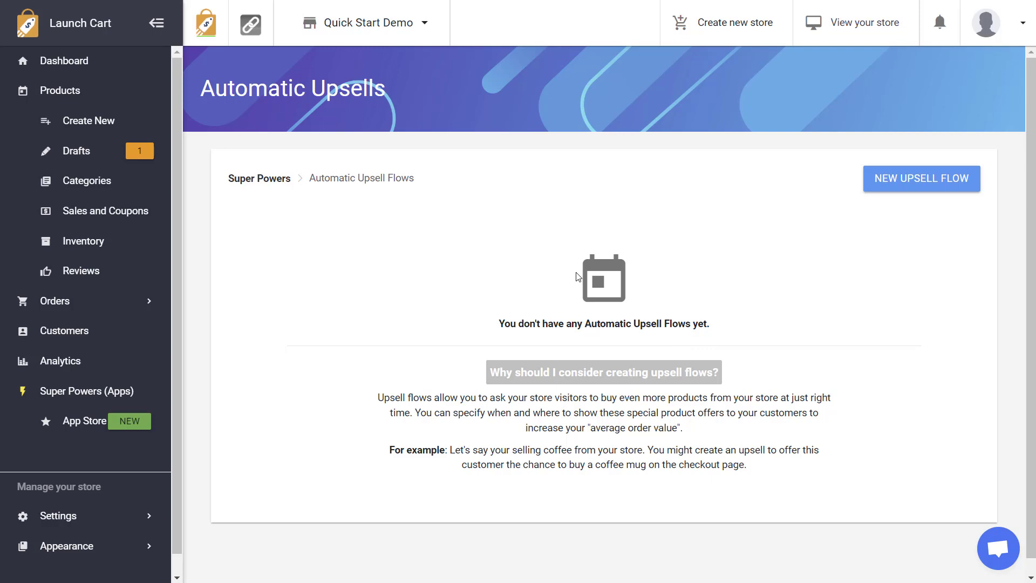
# Start a new upsell flow named Tshirt Upsell with Product as its trigger type, and proceed to trigger product selection
pyautogui.click(935, 180)
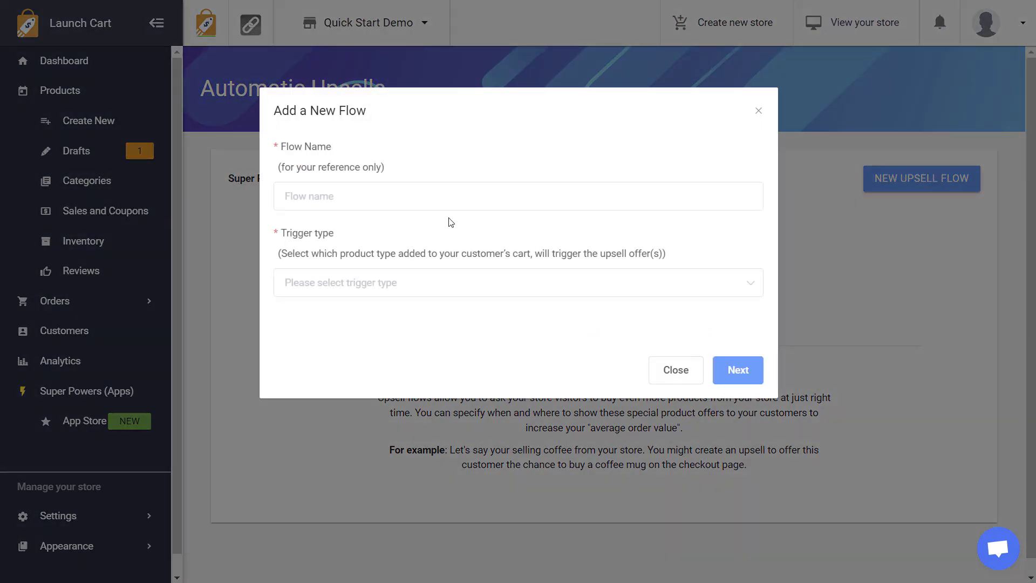
pyautogui.click(398, 205)
pyautogui.write('Tshirt Upsell')
pyautogui.moveTo(281, 168); pyautogui.dragTo(388, 169)
pyautogui.click(432, 177)
pyautogui.click(407, 282)
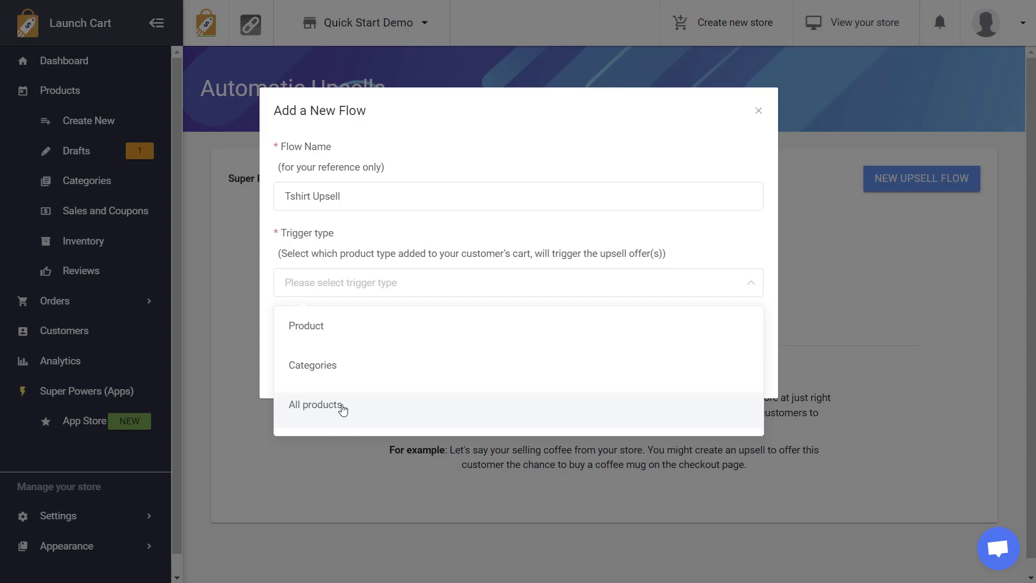
pyautogui.click(346, 329)
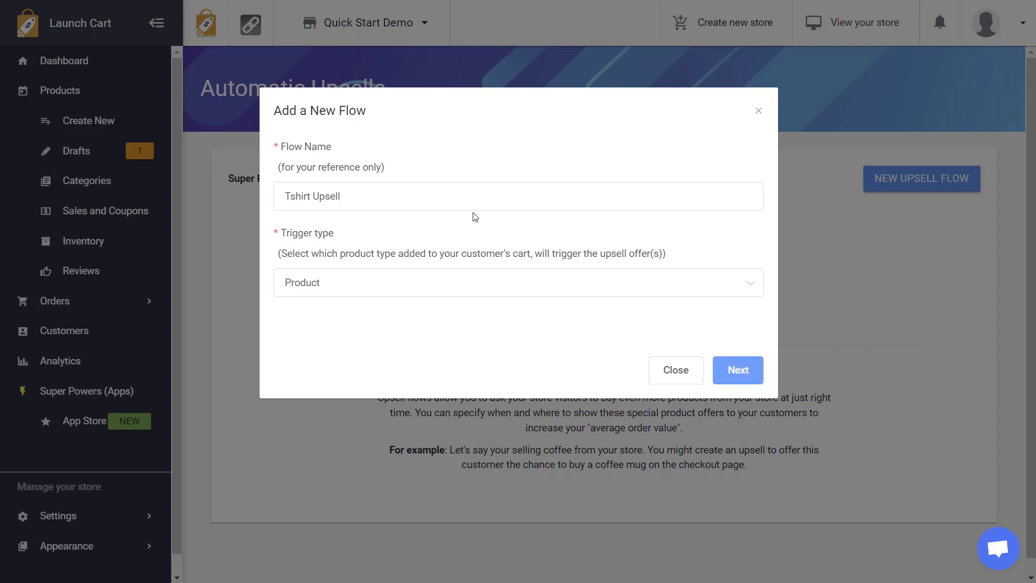
pyautogui.tripleClick(368, 199)
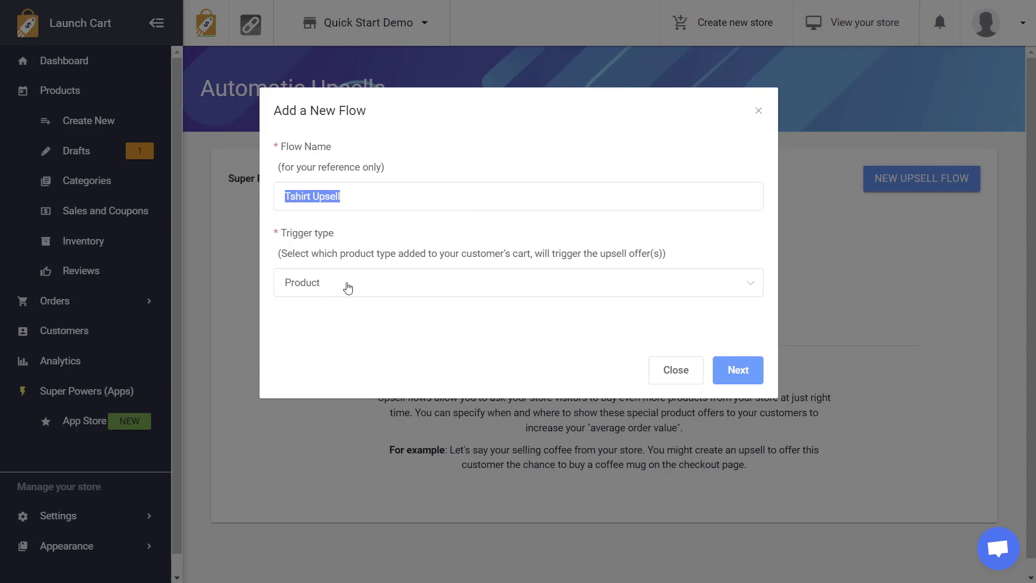
pyautogui.click(738, 370)
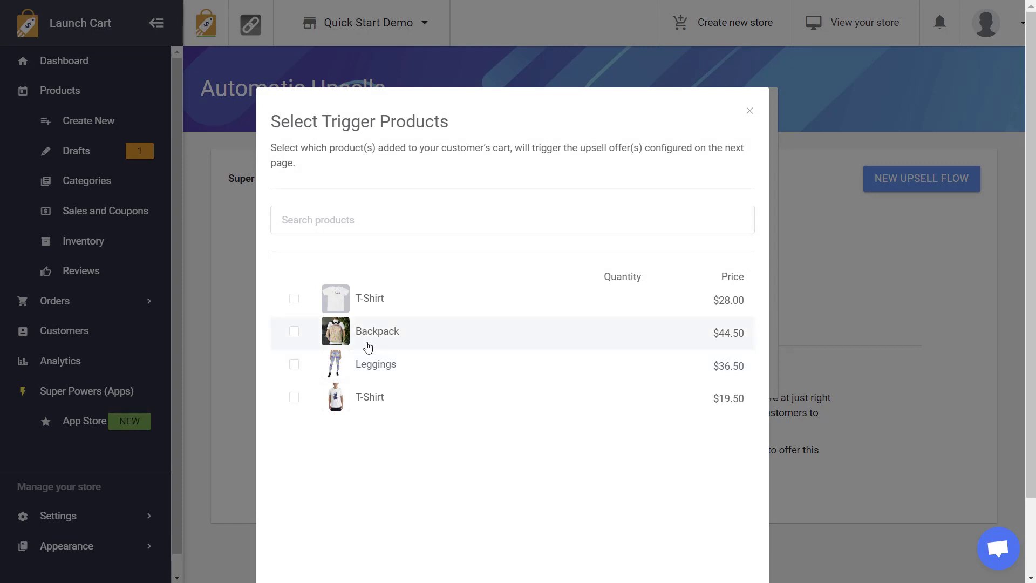
# Select Backpack as the trigger product and save the flow
pyautogui.click(296, 335)
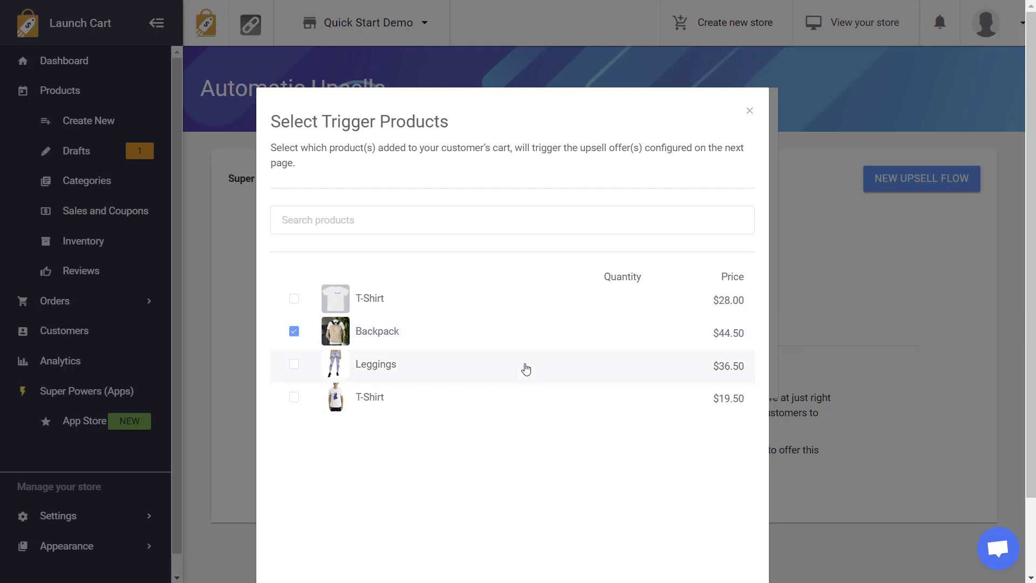
pyautogui.scroll(-2, 526, 367)
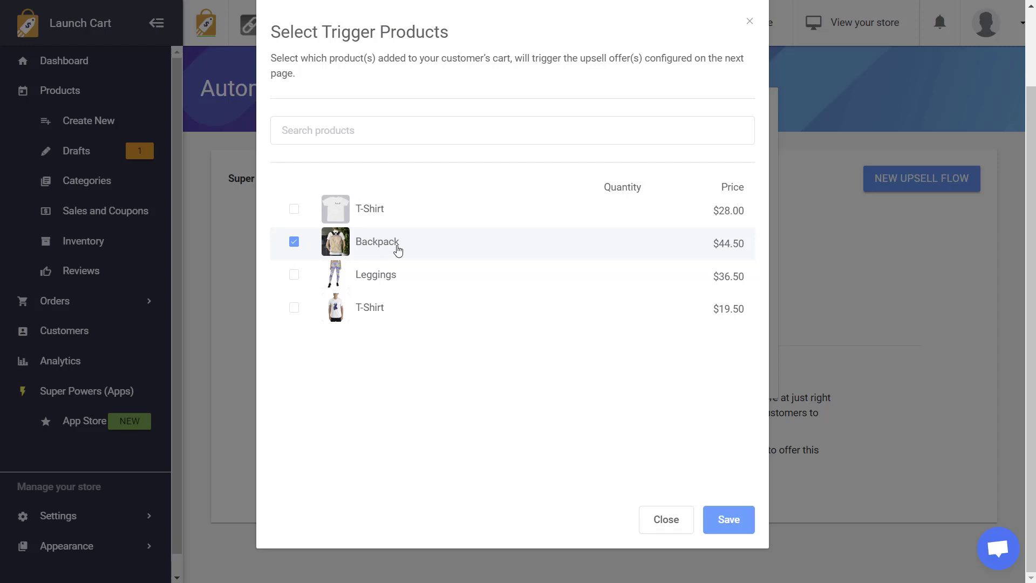
pyautogui.click(730, 526)
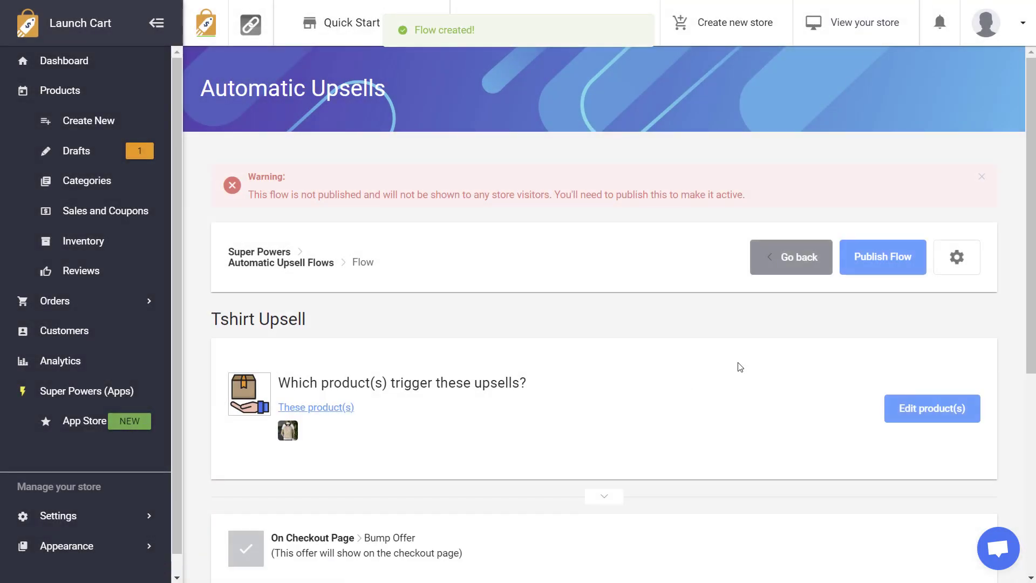
# Look through the flow page's bump and upsell offer sections and examine the publishing notice above the flow
pyautogui.scroll(-1, 640, 395)
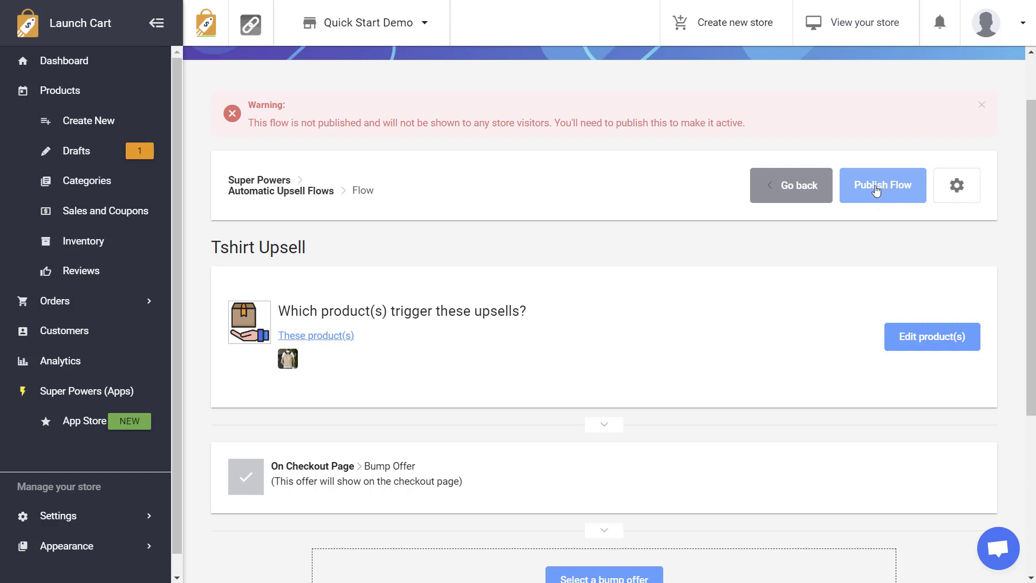
pyautogui.scroll(-4, 712, 323)
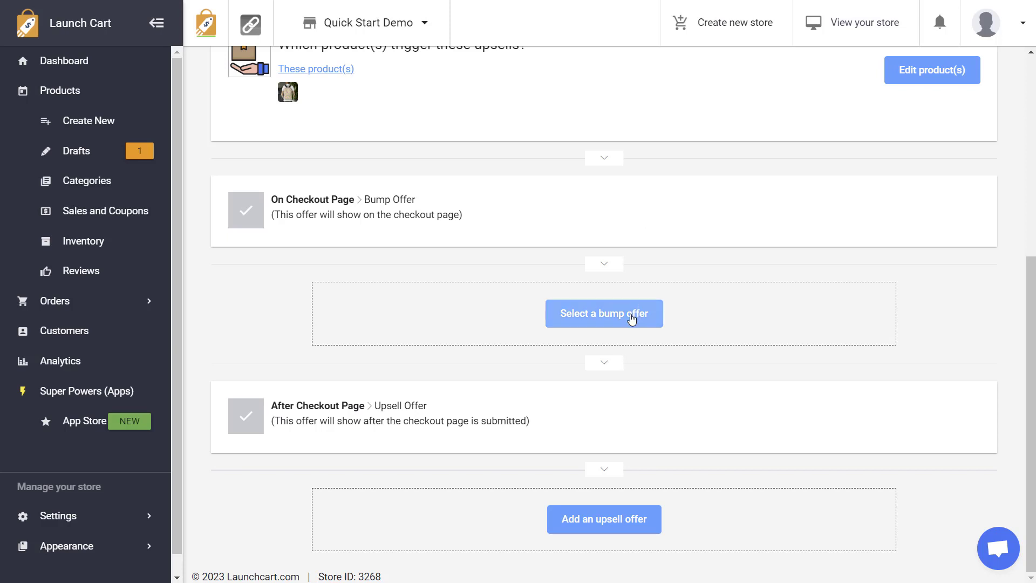
pyautogui.scroll(5, 702, 283)
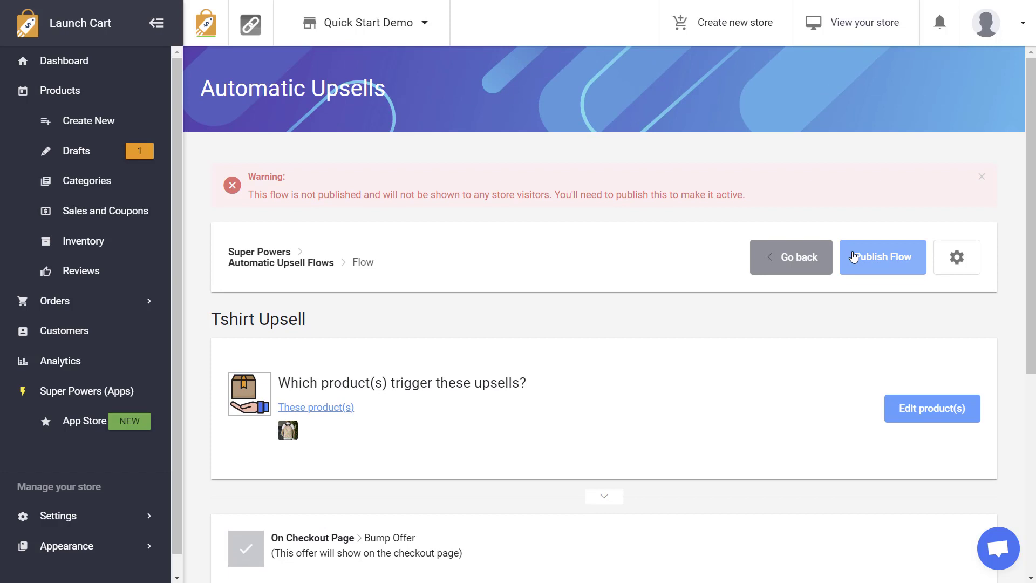
pyautogui.moveTo(754, 195); pyautogui.dragTo(248, 196)
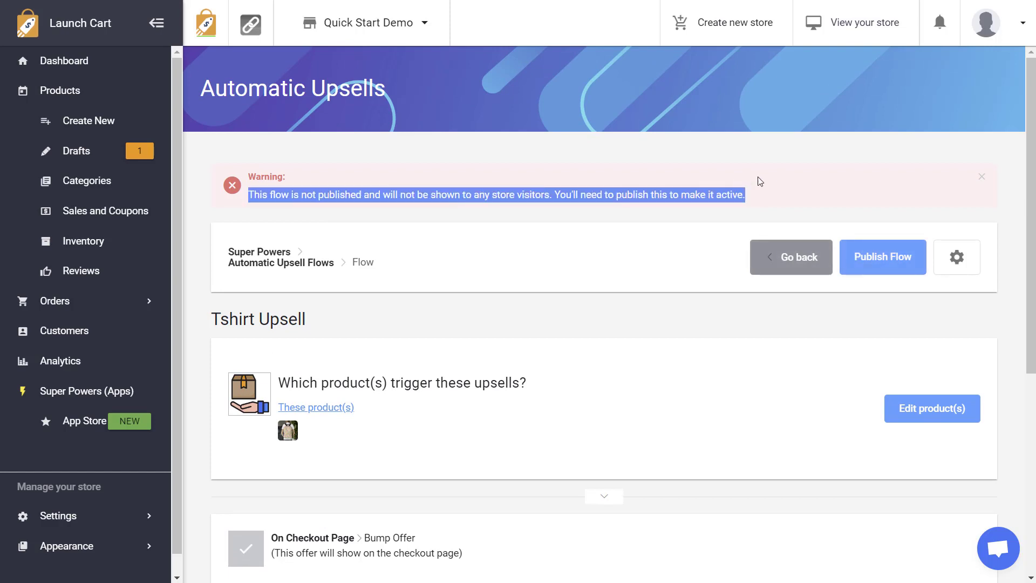
pyautogui.click(759, 181)
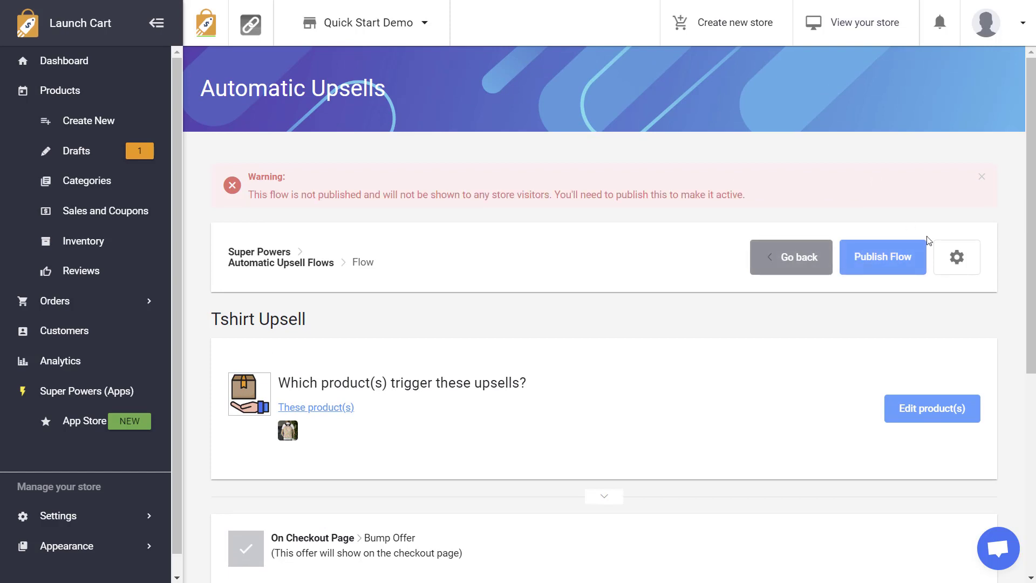
# View the flow's name and trigger type in its properties, and close them without saving
pyautogui.click(957, 259)
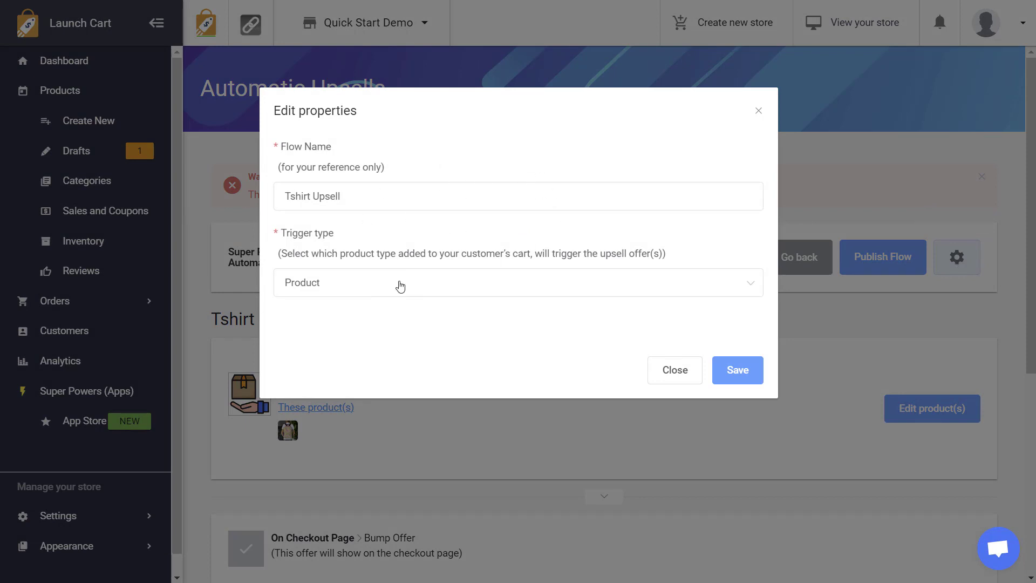
pyautogui.click(677, 370)
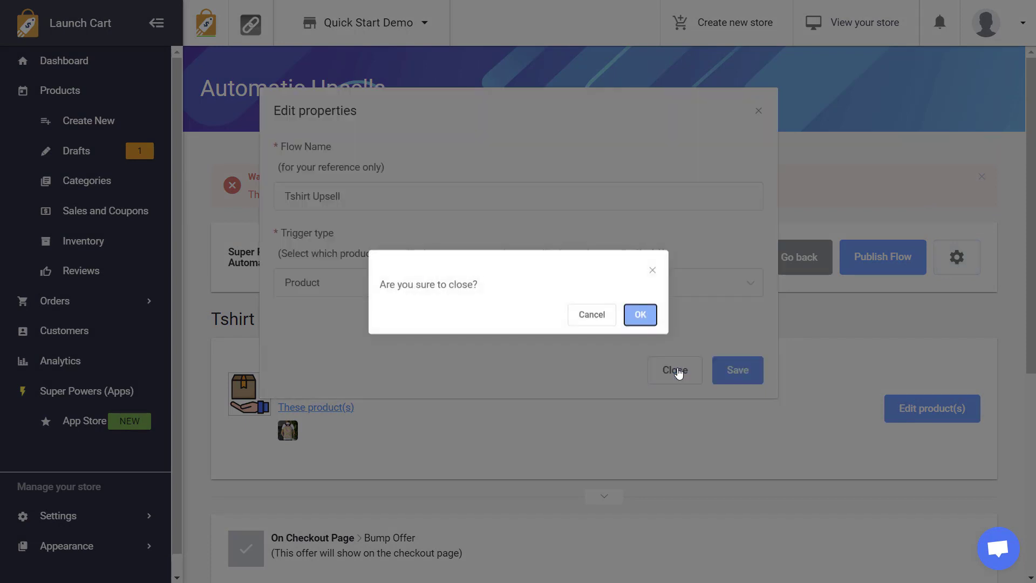
pyautogui.click(621, 316)
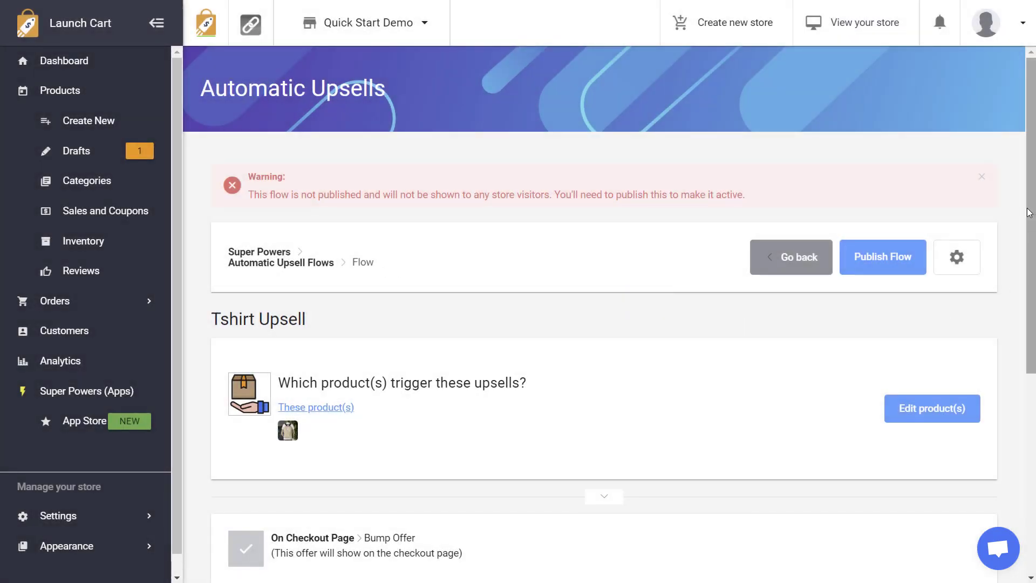
# Examine which product triggers the upsells in the flow's trigger section
pyautogui.moveTo(1029, 217); pyautogui.dragTo(1030, 326)
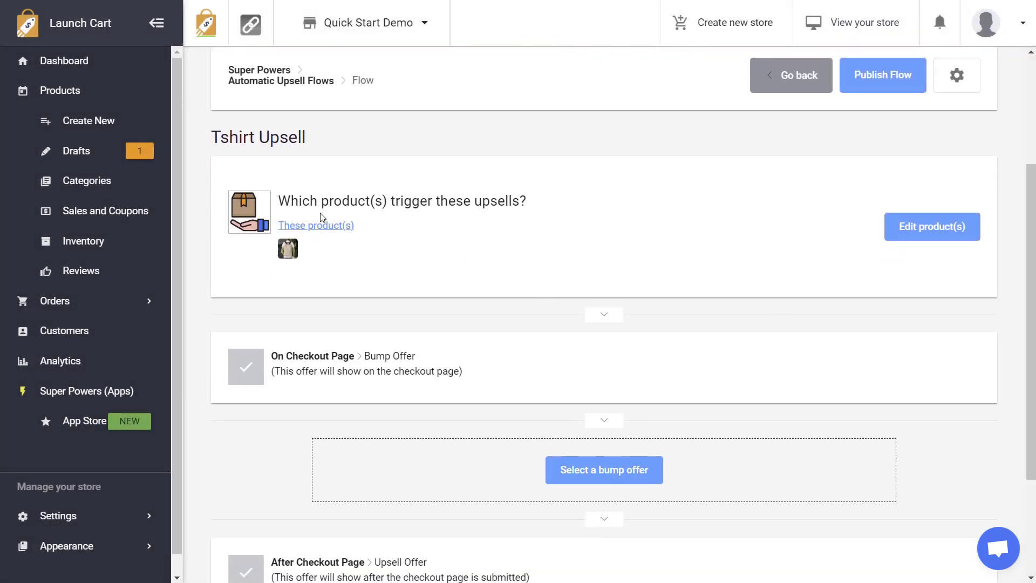
pyautogui.moveTo(282, 201); pyautogui.dragTo(520, 202)
pyautogui.click(374, 204)
pyautogui.moveTo(388, 201); pyautogui.dragTo(328, 203)
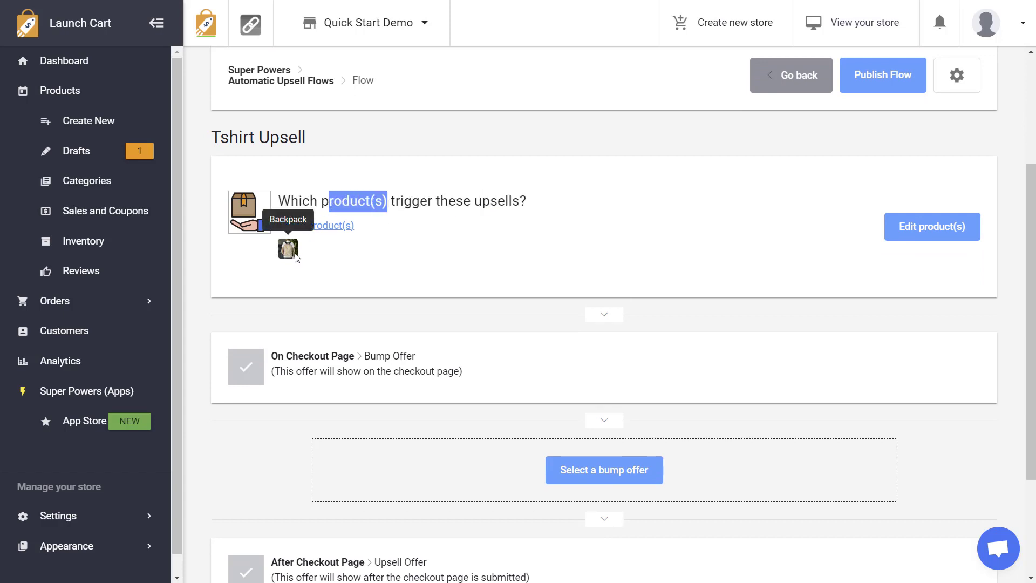
# Examine the flow's checkout-page Bump Offer and after-checkout Upsell Offer sections and when each offer is shown
pyautogui.click(416, 257)
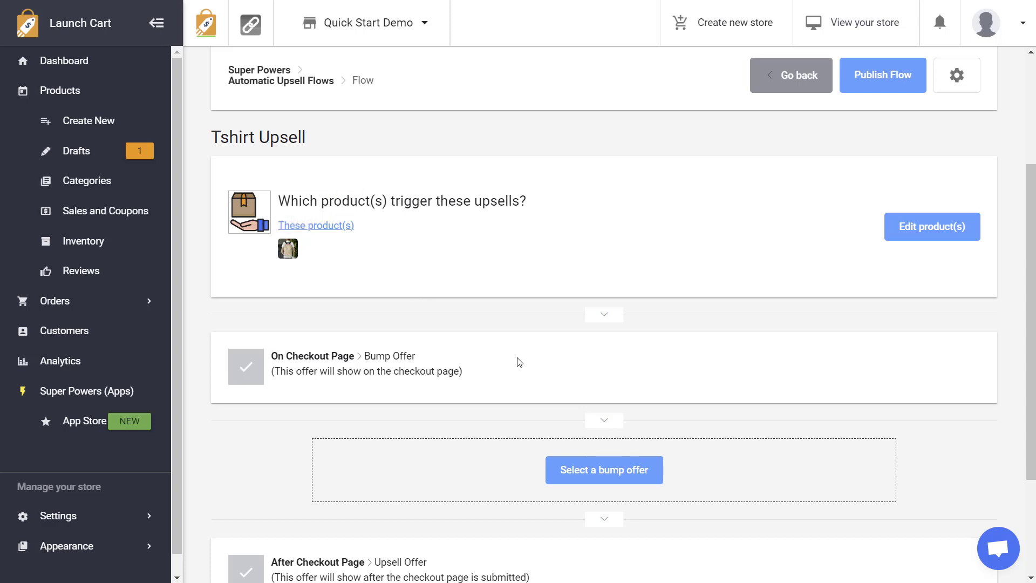
pyautogui.scroll(-3, 527, 330)
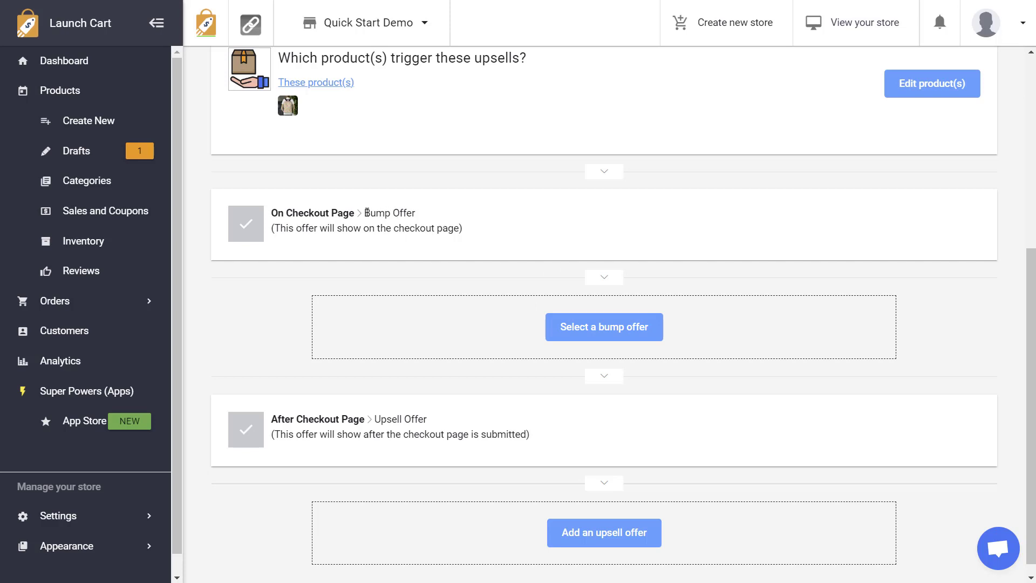
pyautogui.moveTo(364, 212); pyautogui.dragTo(421, 217)
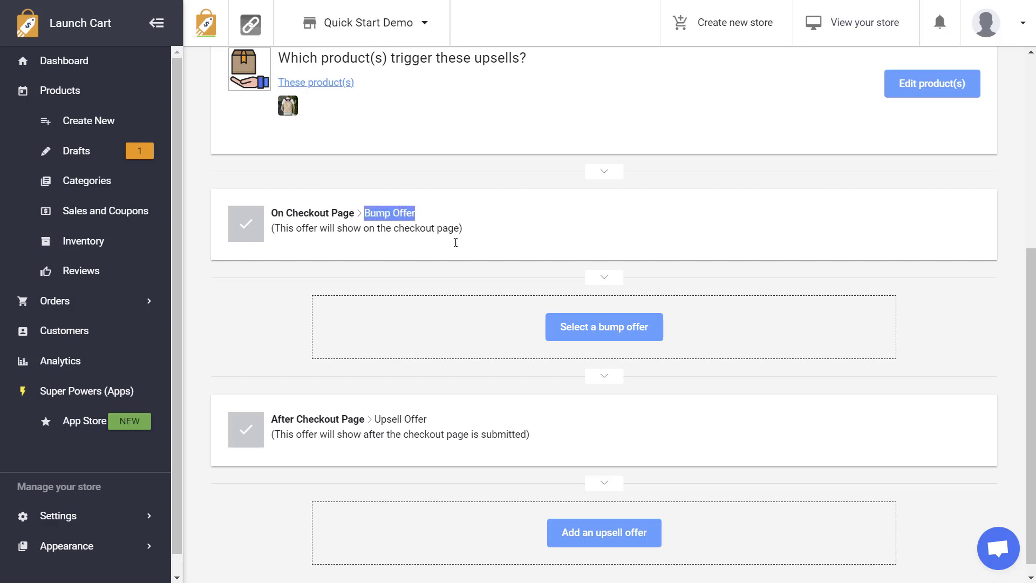
pyautogui.scroll(-1, 618, 337)
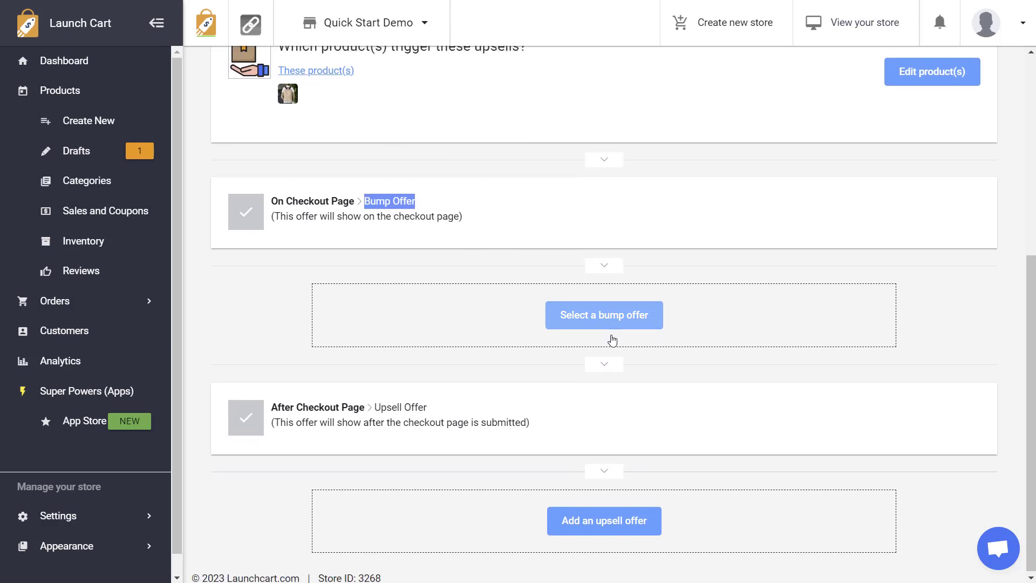
pyautogui.moveTo(375, 405); pyautogui.dragTo(460, 411)
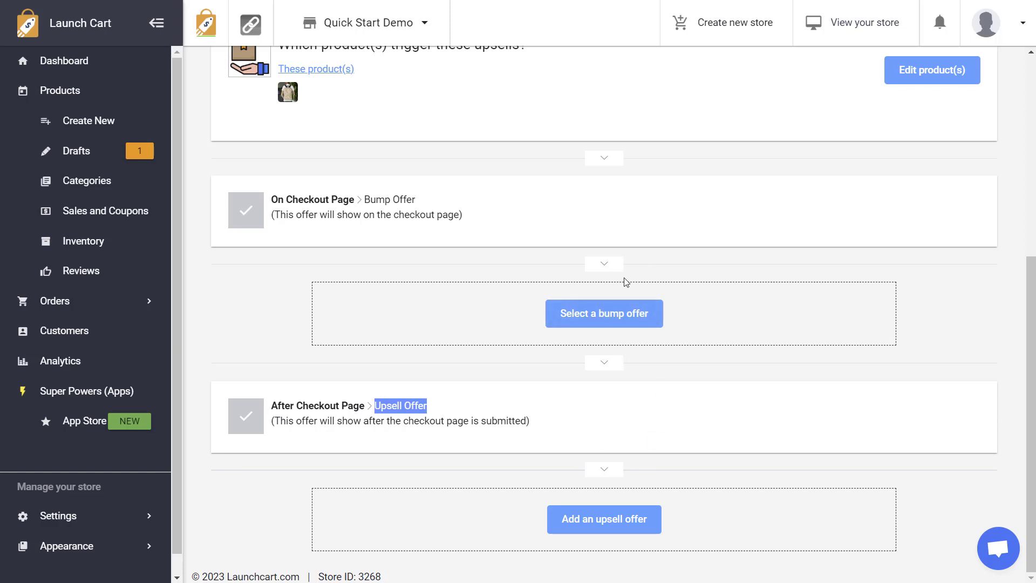
pyautogui.click(520, 283)
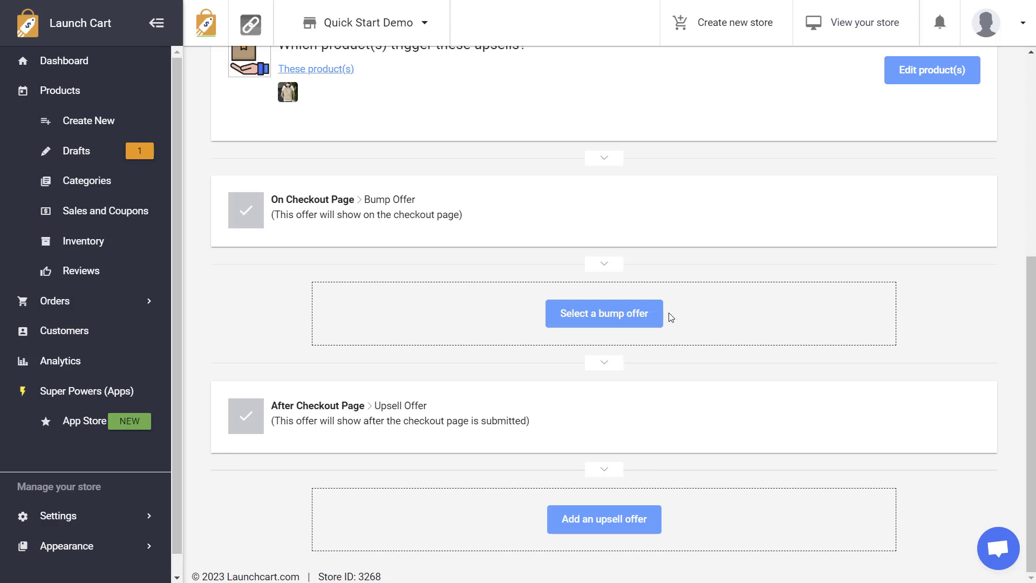
pyautogui.moveTo(446, 224); pyautogui.dragTo(294, 227)
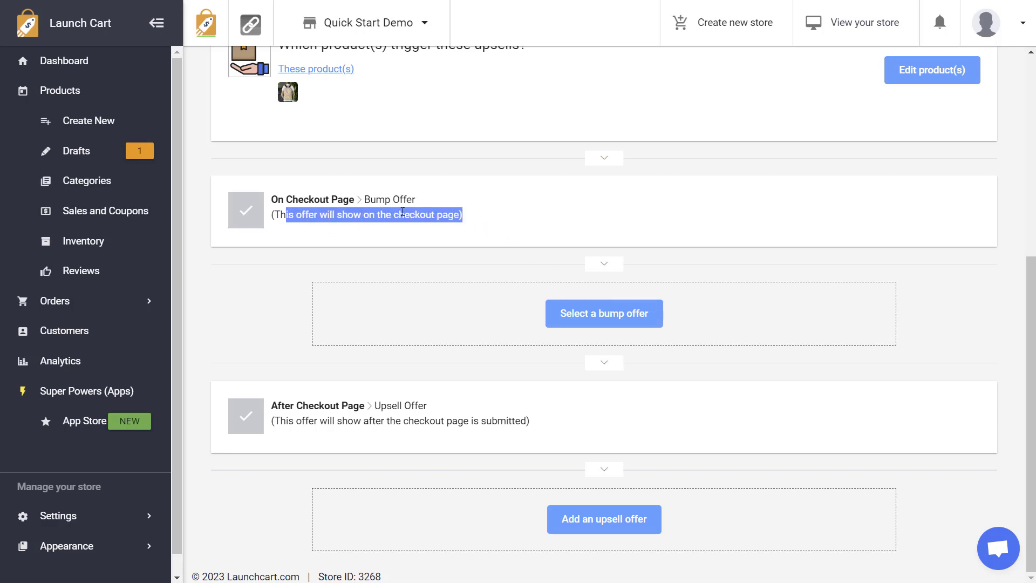
pyautogui.moveTo(423, 202); pyautogui.dragTo(366, 204)
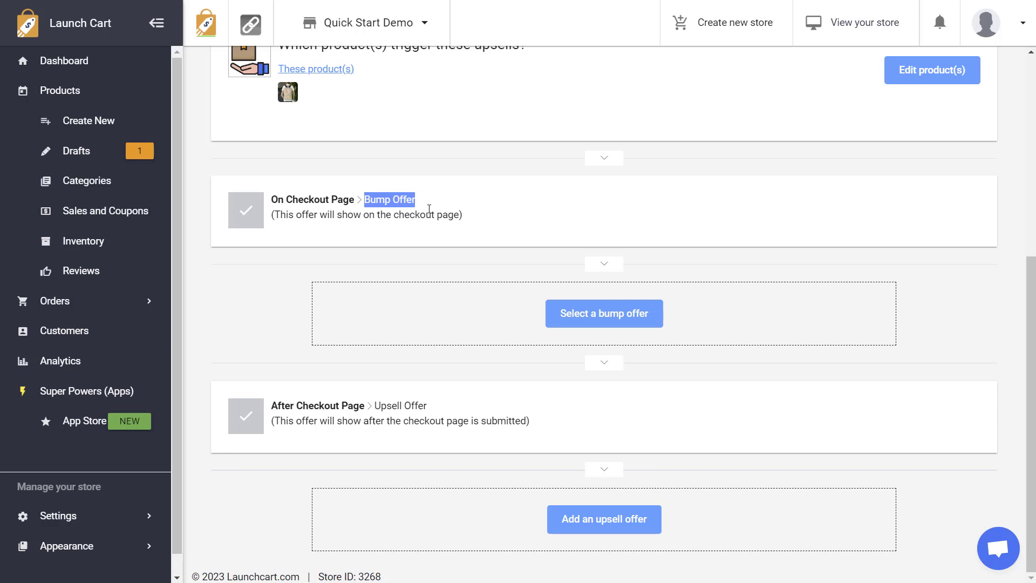
pyautogui.click(439, 407)
pyautogui.moveTo(439, 406); pyautogui.dragTo(380, 405)
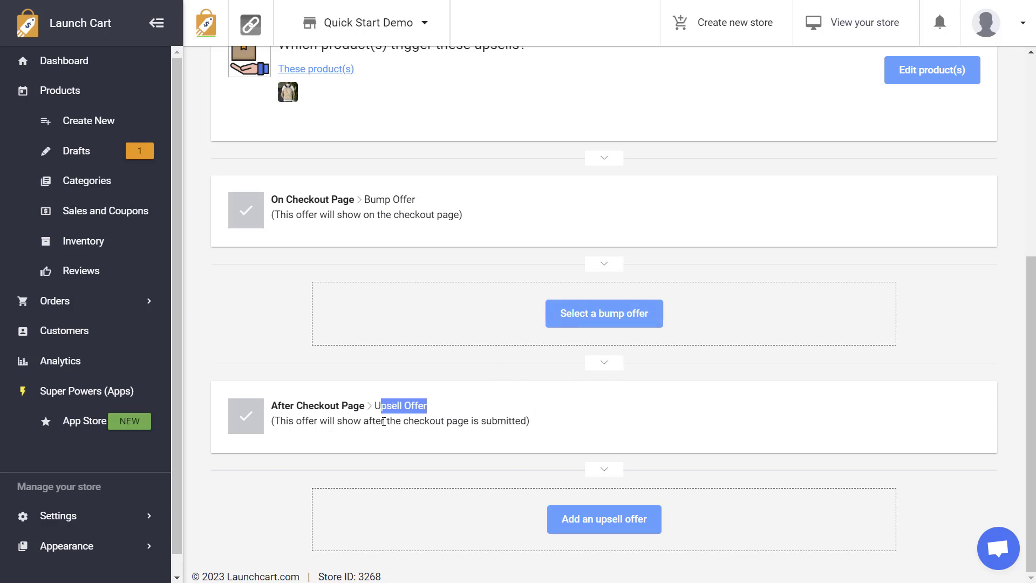
pyautogui.click(428, 400)
pyautogui.moveTo(375, 405); pyautogui.dragTo(429, 408)
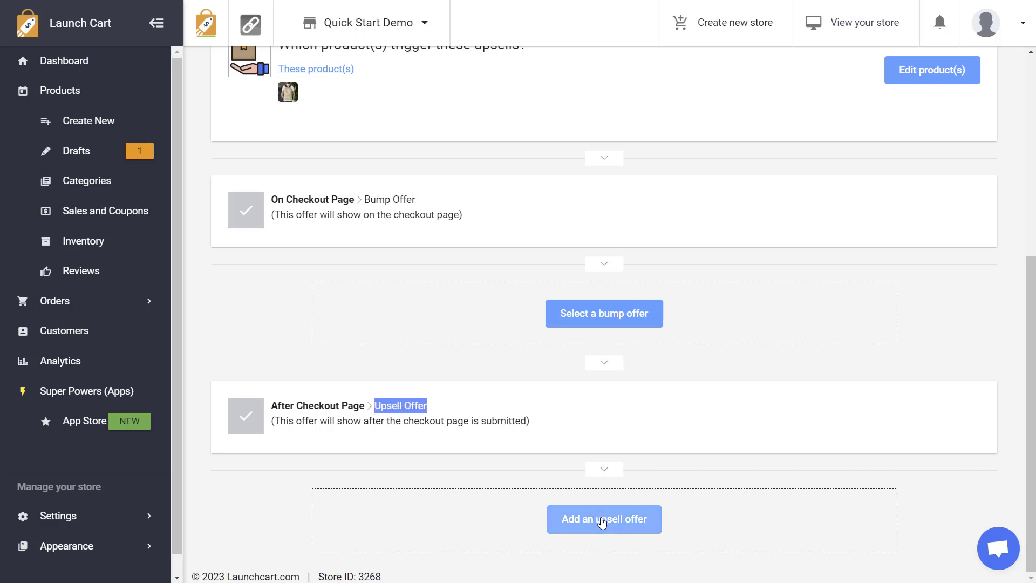
# Add the $28.00 T-Shirt as an upsell offer in the after-checkout section and save the selection
pyautogui.click(603, 521)
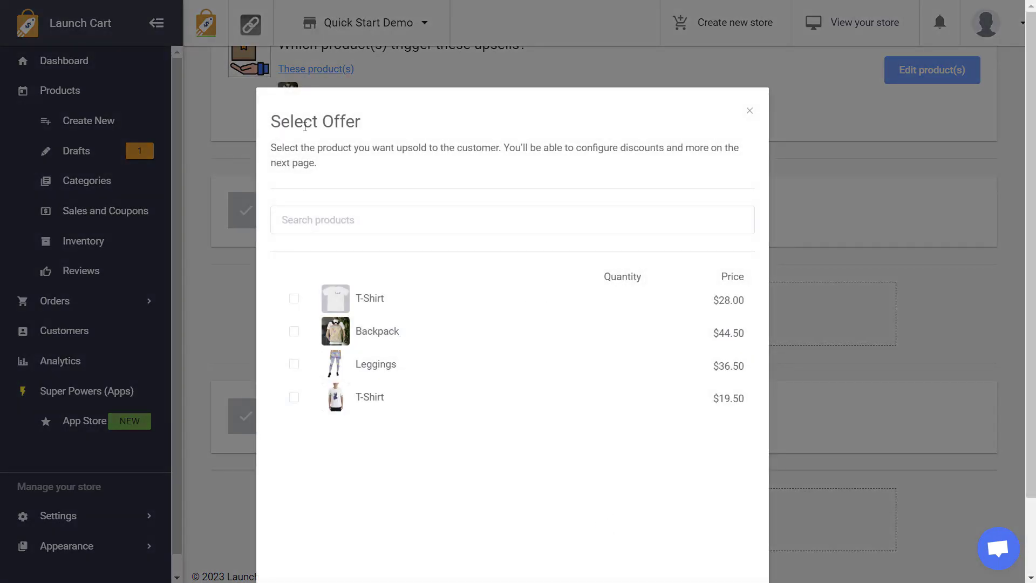
pyautogui.moveTo(275, 122); pyautogui.dragTo(389, 132)
pyautogui.click(309, 145)
pyautogui.moveTo(270, 148); pyautogui.dragTo(507, 147)
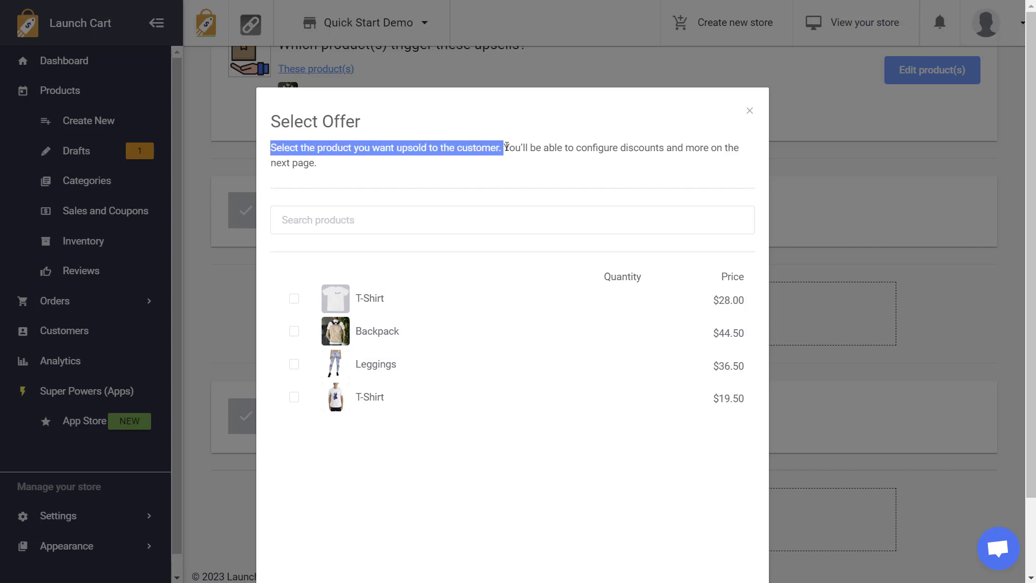
pyautogui.click(506, 146)
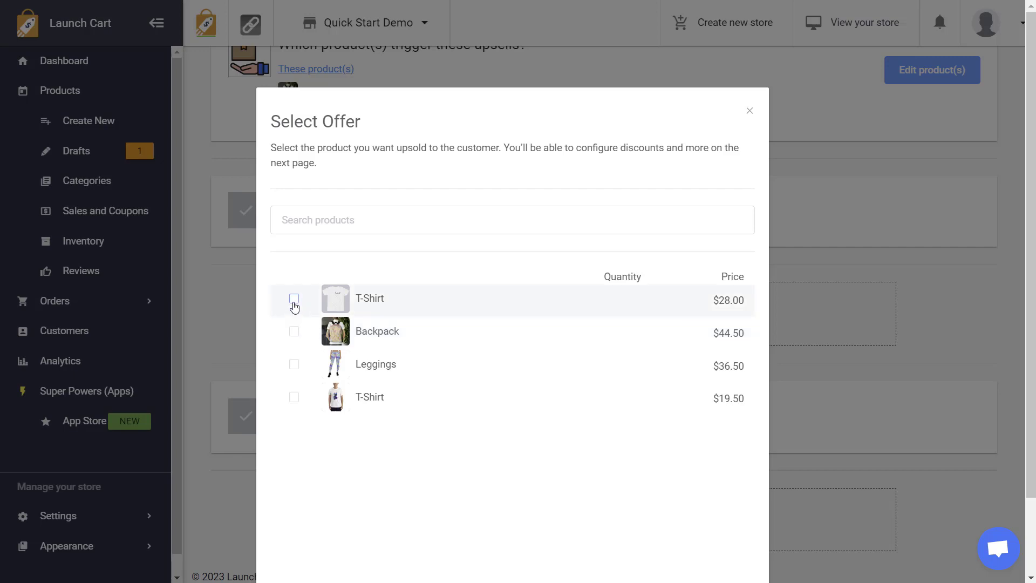
pyautogui.click(294, 300)
pyautogui.scroll(-2, 383, 307)
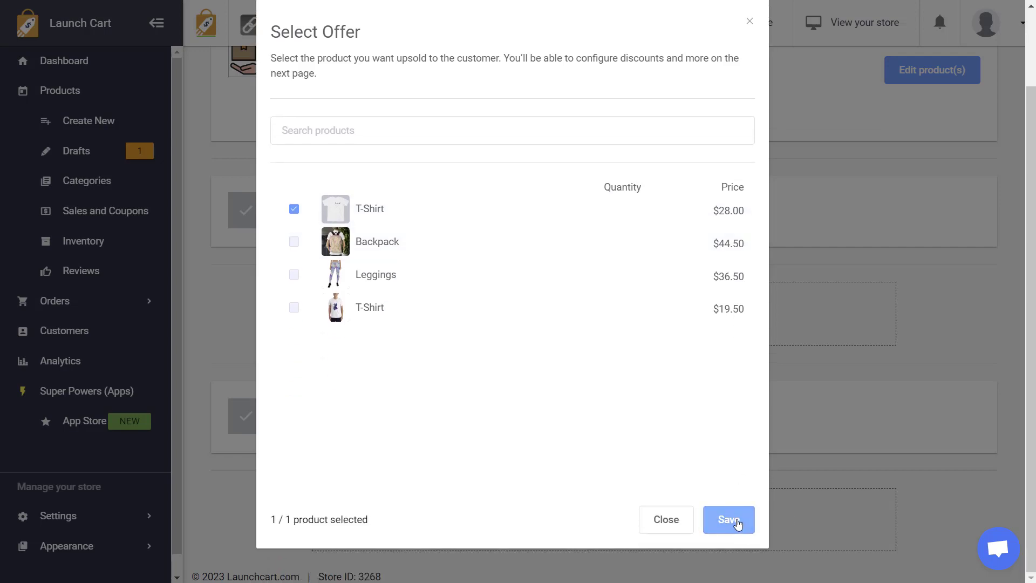
pyautogui.click(733, 520)
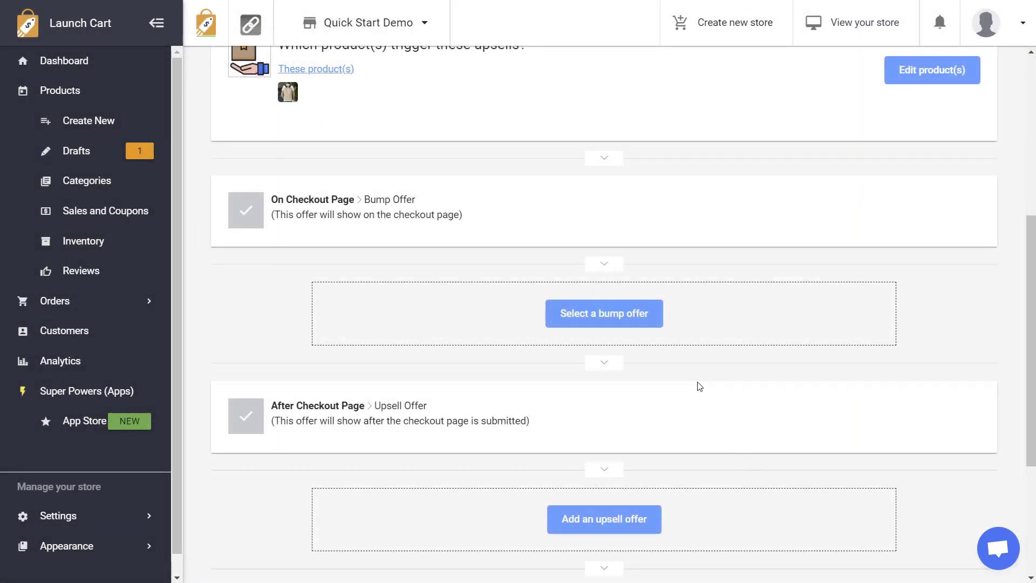
# Review the flow from the trigger product to the added T-Shirt upsell, including its views, conversion and total statistics
pyautogui.scroll(-4, 718, 353)
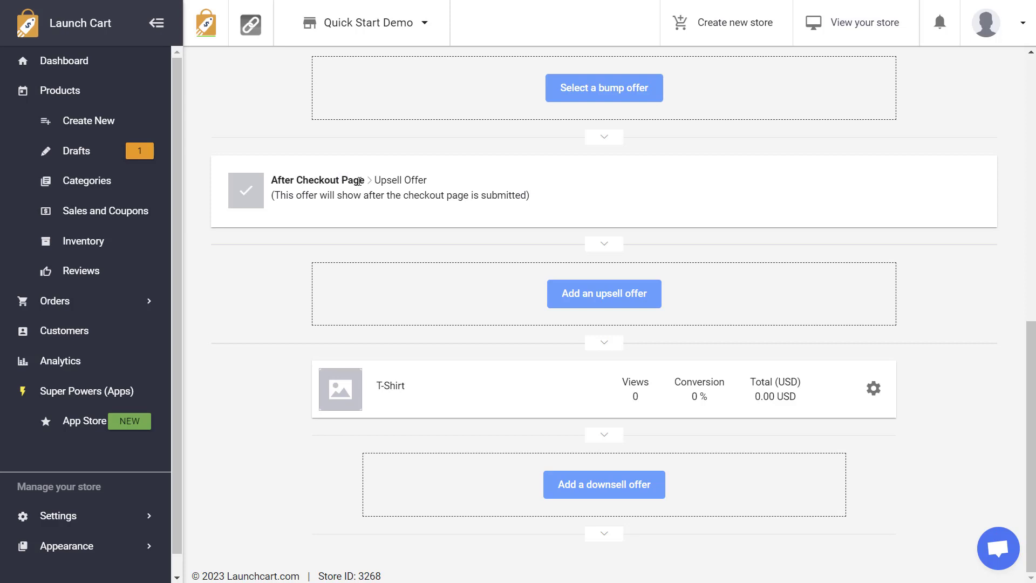
pyautogui.scroll(3, 426, 237)
pyautogui.scroll(4, 426, 243)
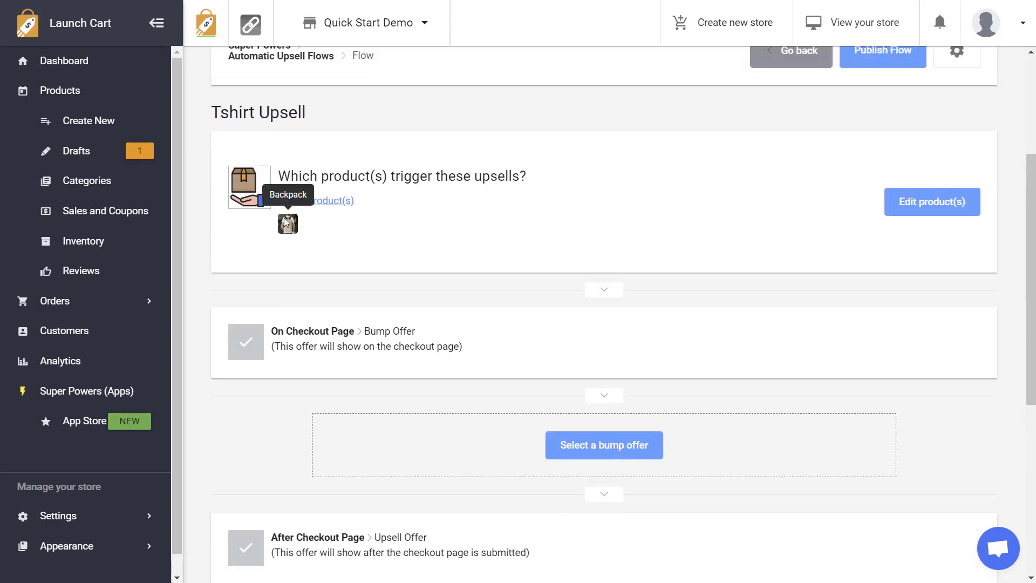
pyautogui.scroll(-5, 317, 253)
pyautogui.scroll(-1, 377, 324)
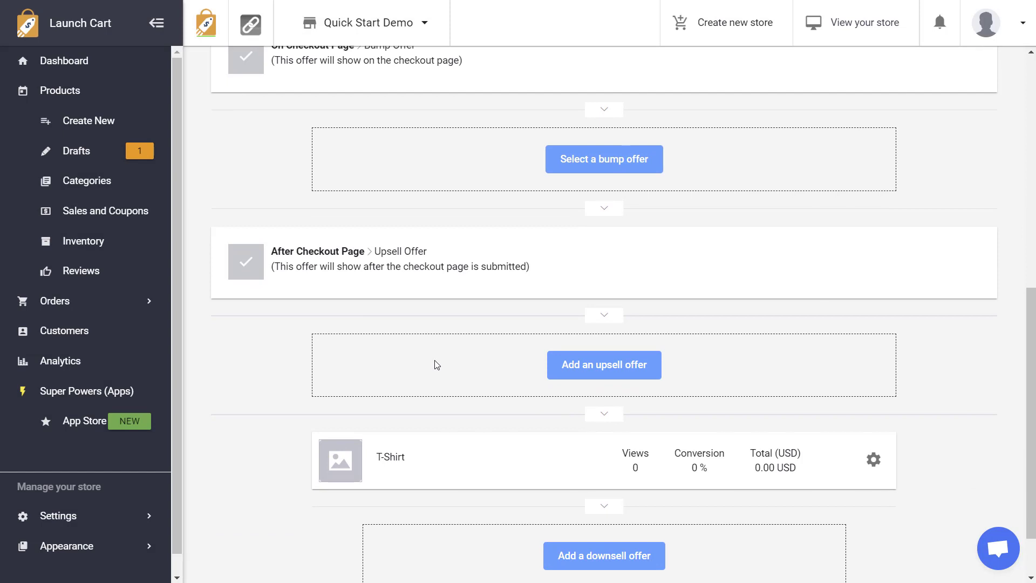
pyautogui.scroll(-2, 437, 358)
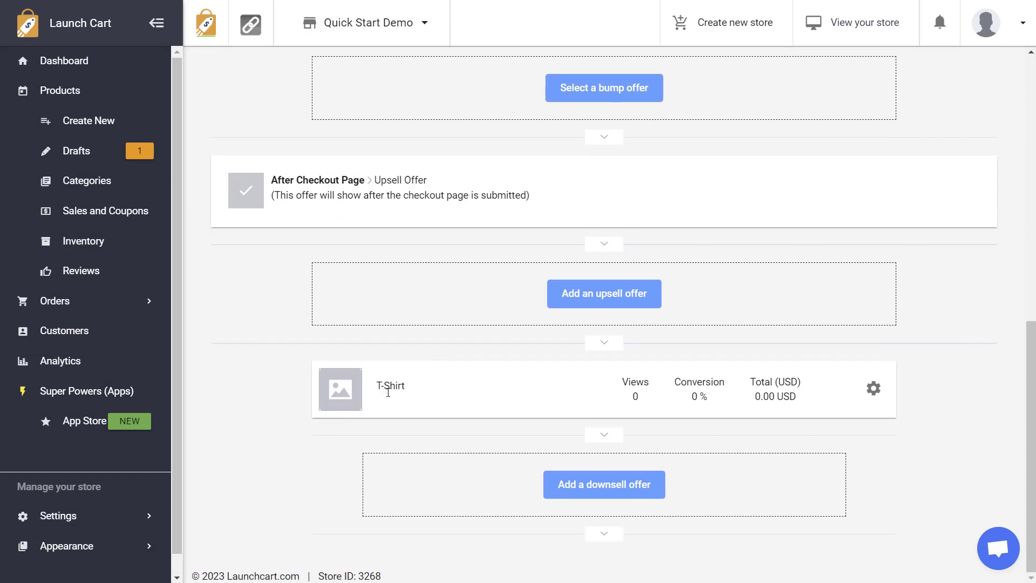
pyautogui.moveTo(377, 385); pyautogui.dragTo(409, 387)
pyautogui.click(458, 385)
pyautogui.moveTo(643, 400); pyautogui.dragTo(808, 401)
pyautogui.click(677, 381)
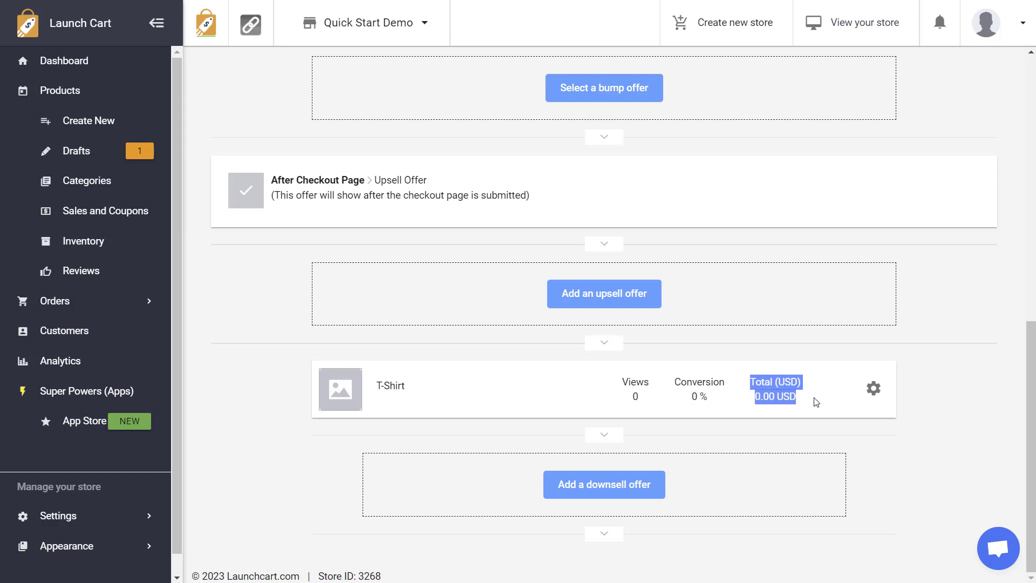
pyautogui.click(835, 402)
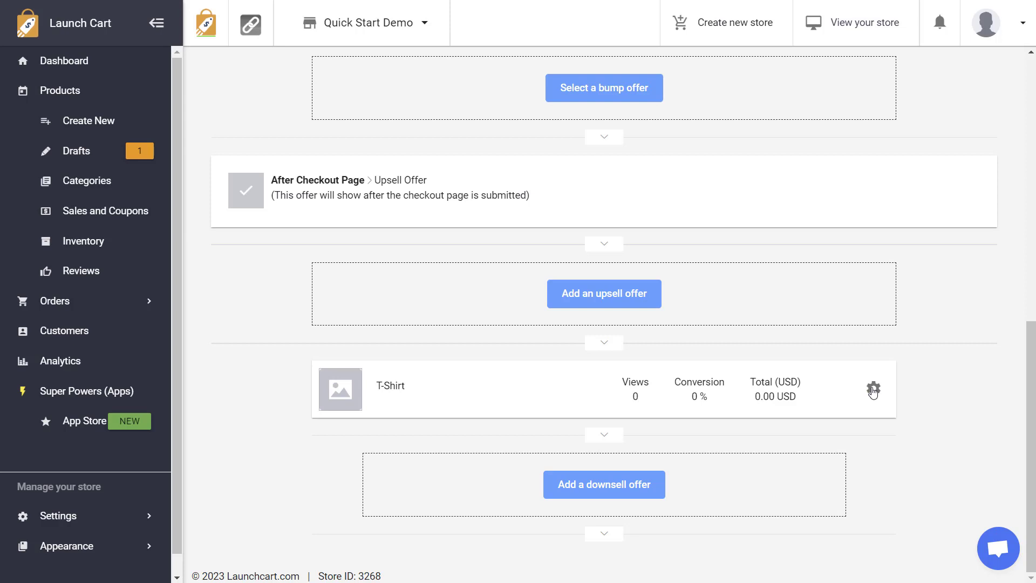
# Open the T-Shirt upsell offer for editing and look through its page, from the special offer heading to the pay and decline buttons
pyautogui.click(875, 395)
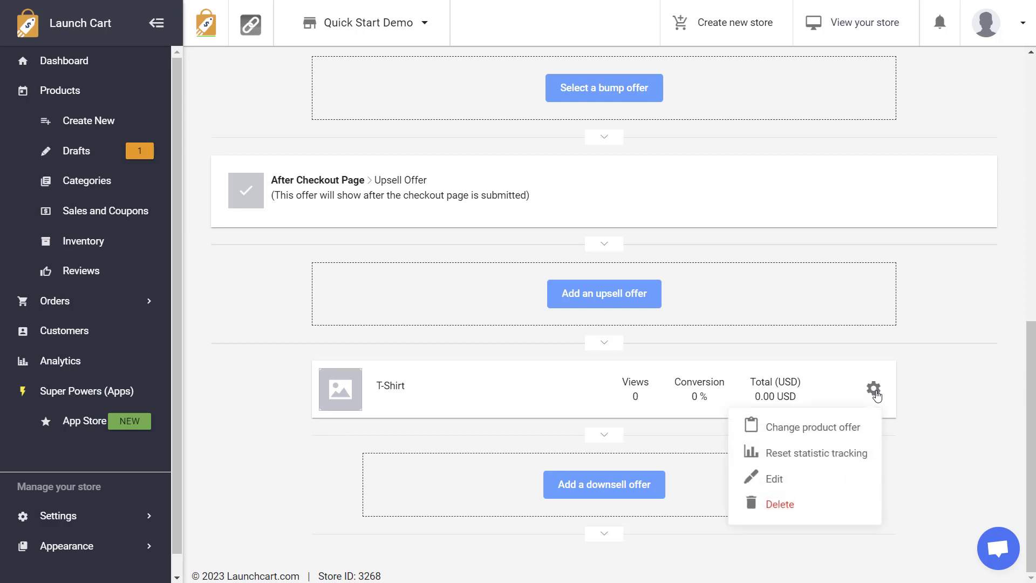
pyautogui.click(775, 479)
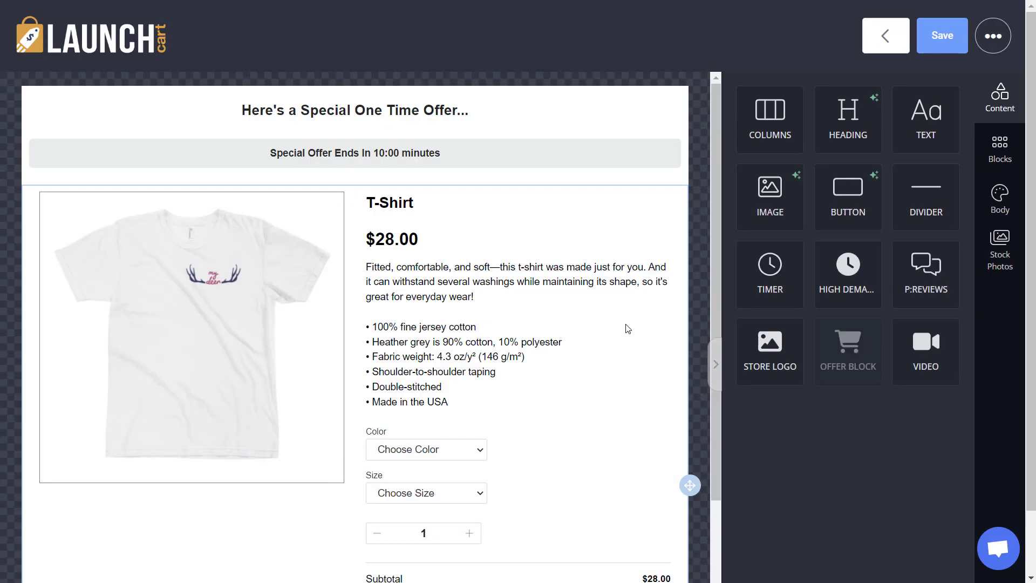
pyautogui.click(575, 106)
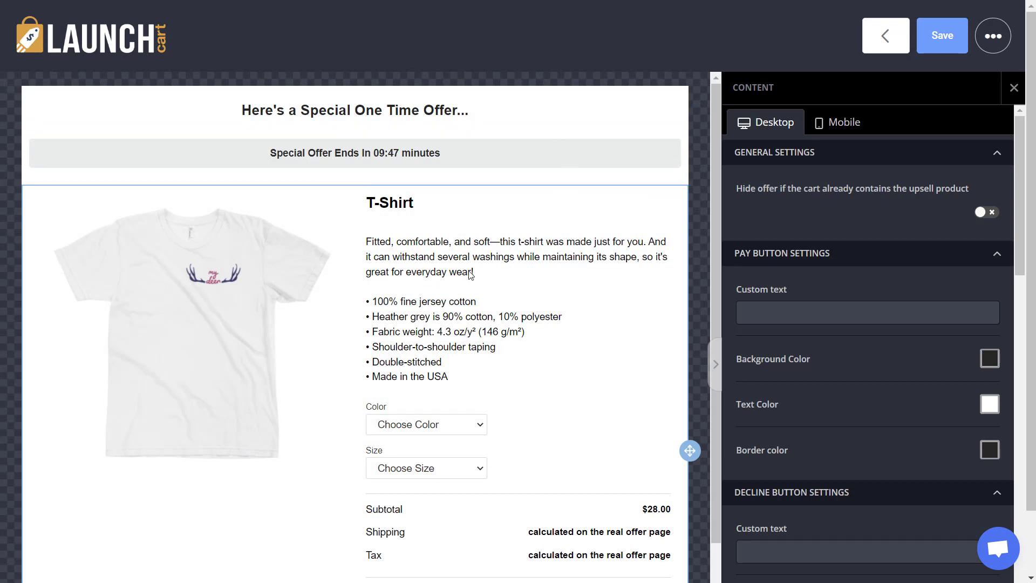
pyautogui.scroll(-2, 469, 275)
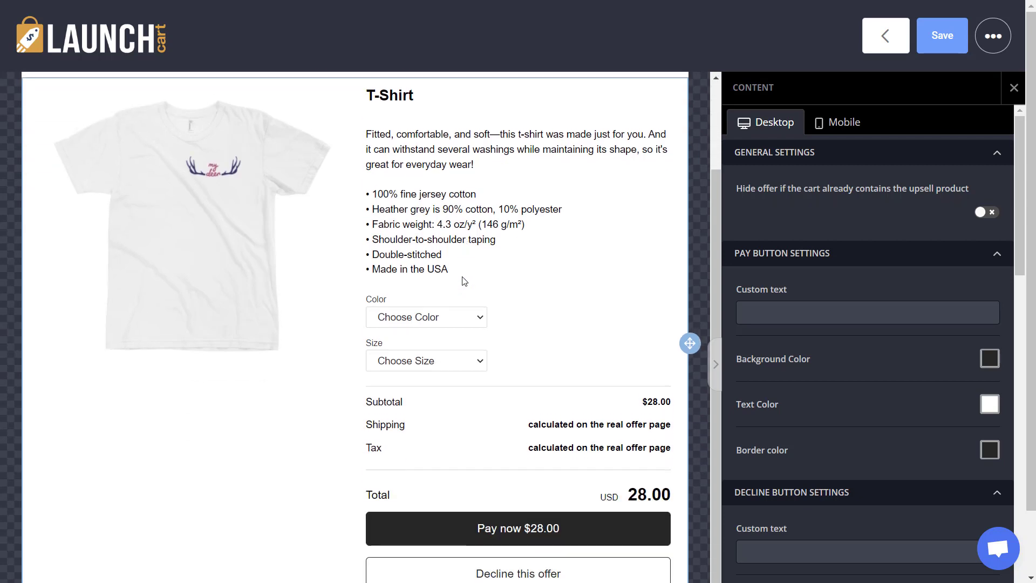
pyautogui.scroll(2, 467, 289)
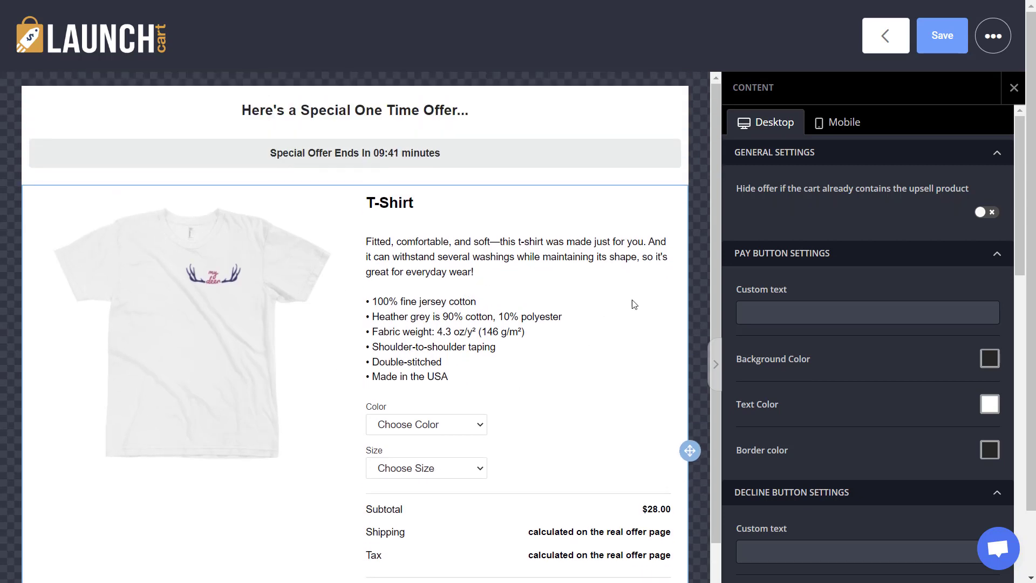
pyautogui.click(716, 364)
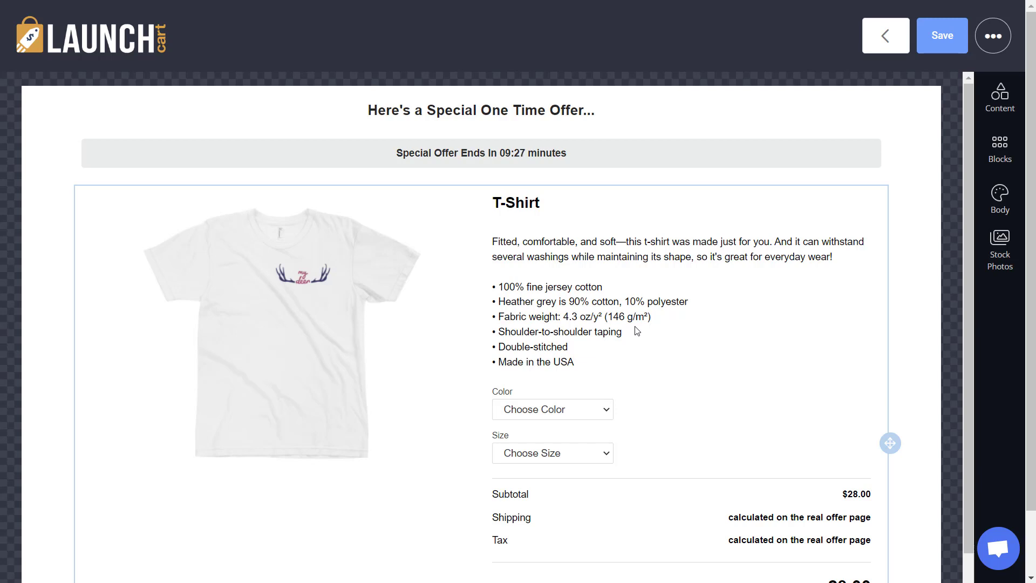
pyautogui.scroll(-2, 636, 332)
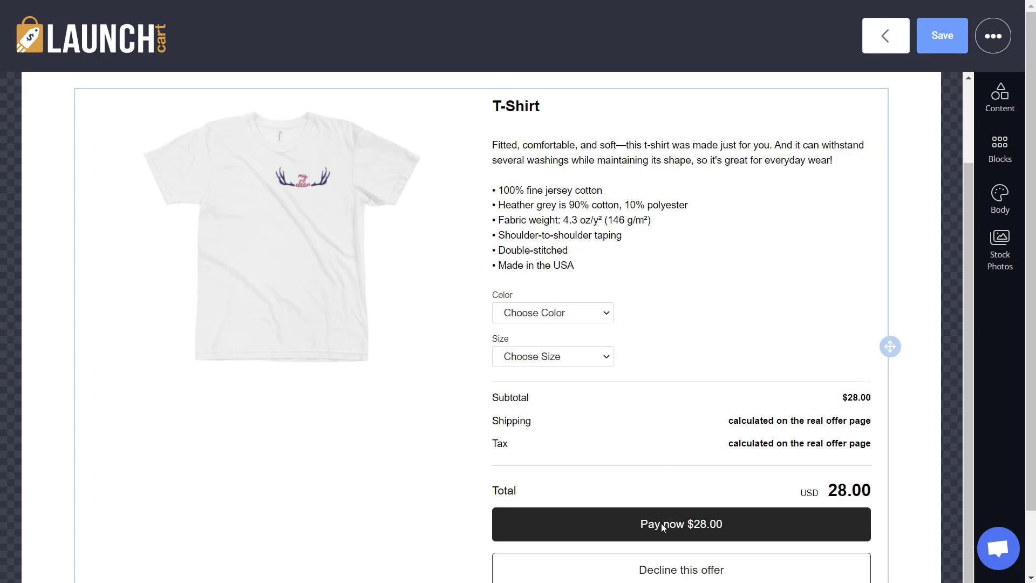
pyautogui.scroll(-1, 663, 527)
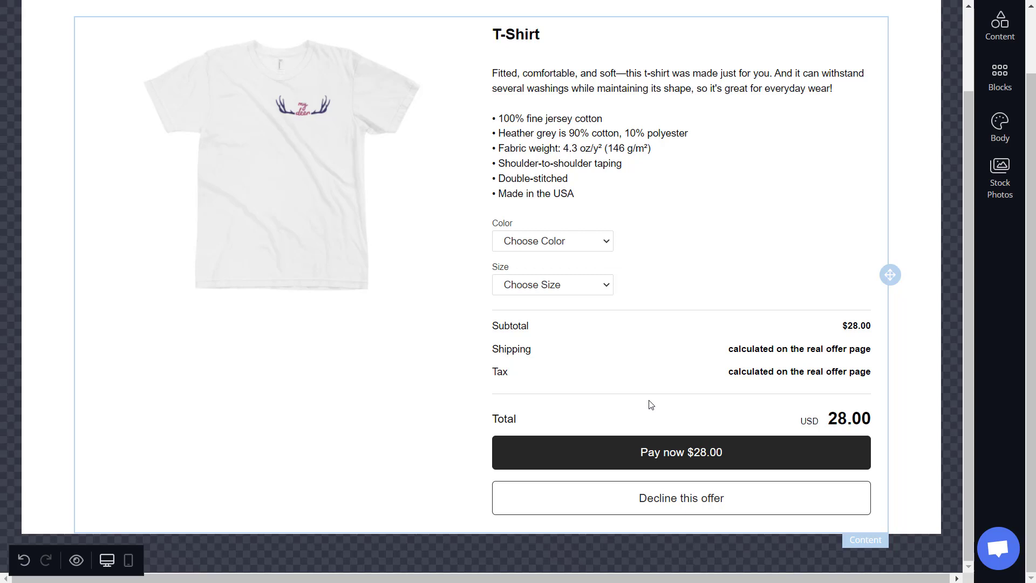
pyautogui.scroll(2, 651, 404)
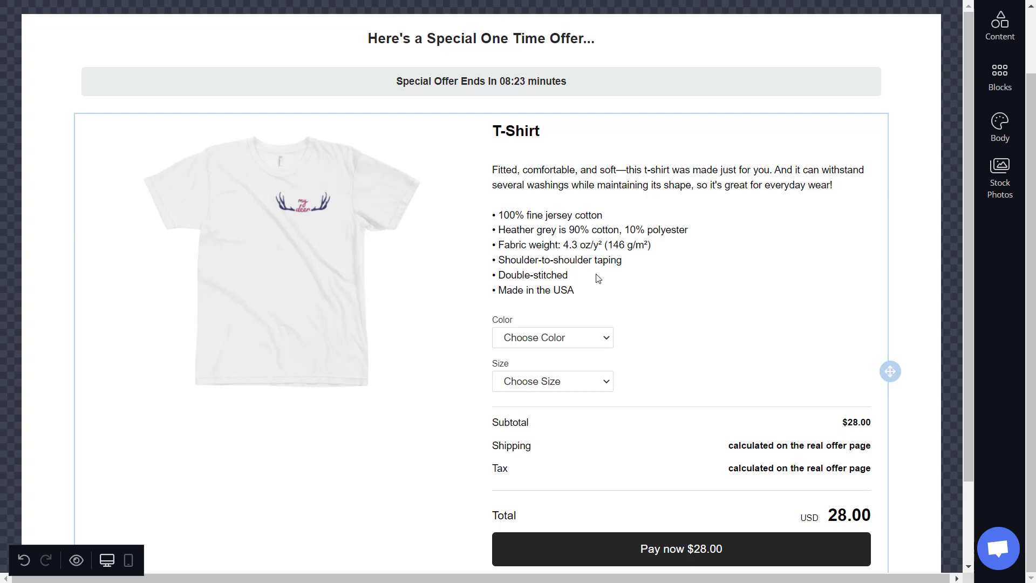
# Open the T-Shirt offer block's settings and turn on its discount, keeping the discount type at Fixed amount
pyautogui.click(677, 549)
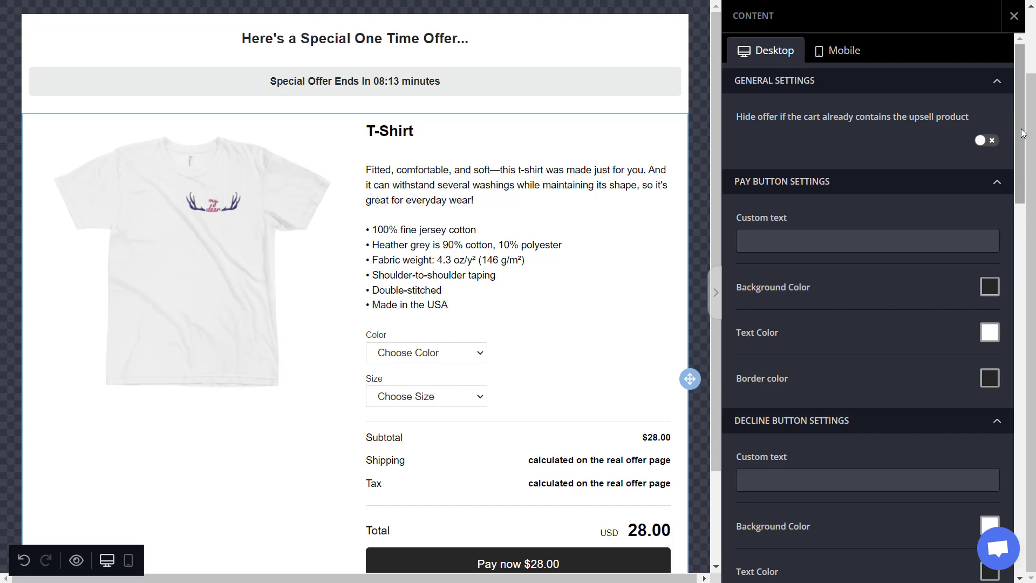
pyautogui.moveTo(1024, 134); pyautogui.dragTo(1034, 490)
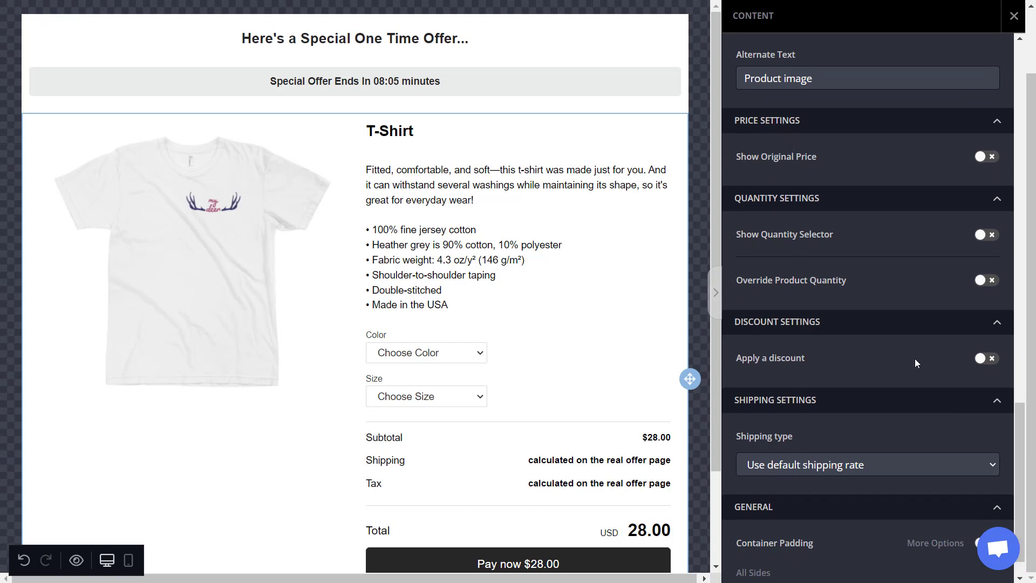
pyautogui.click(991, 360)
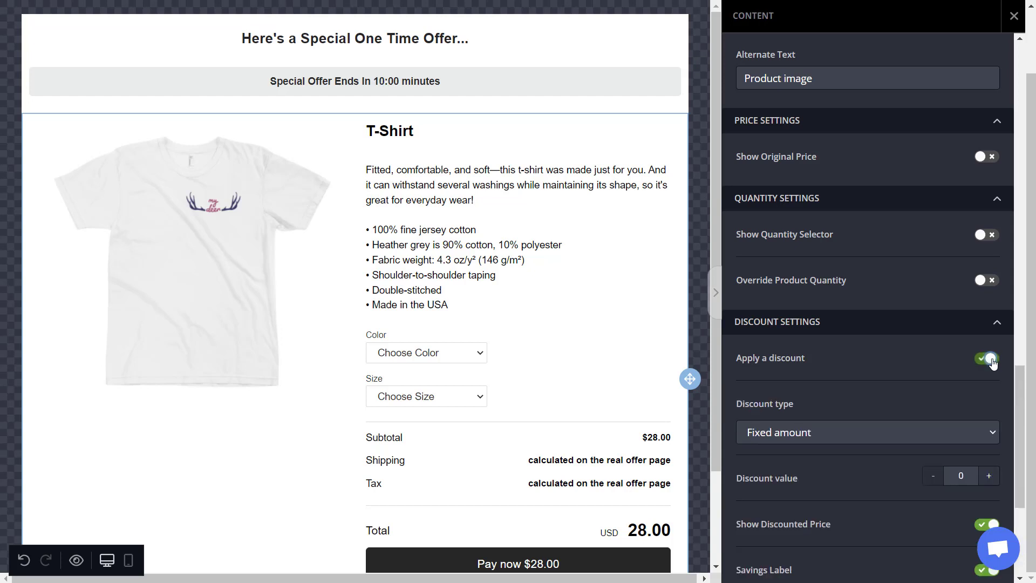
pyautogui.scroll(-3, 911, 413)
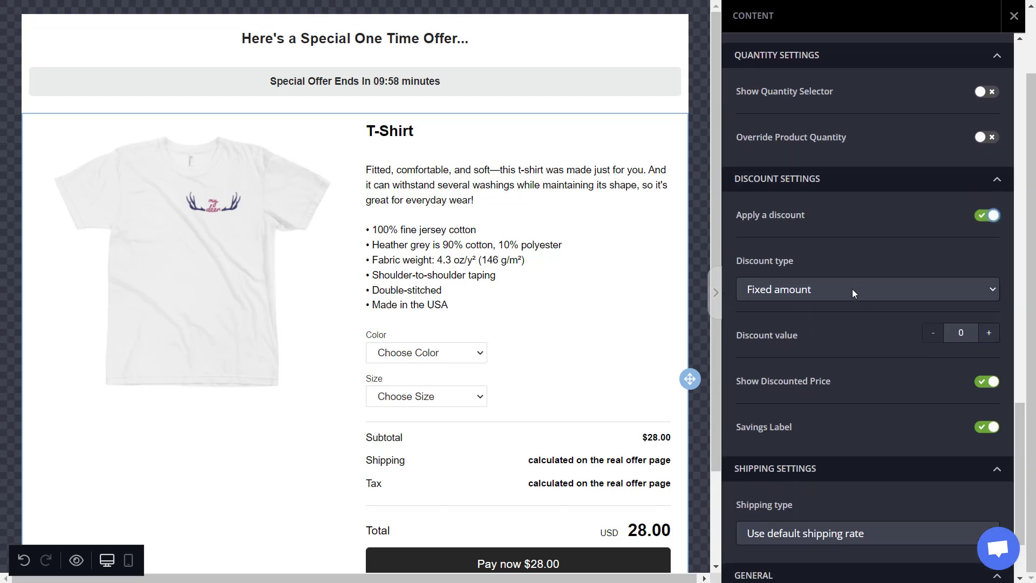
pyautogui.click(849, 290)
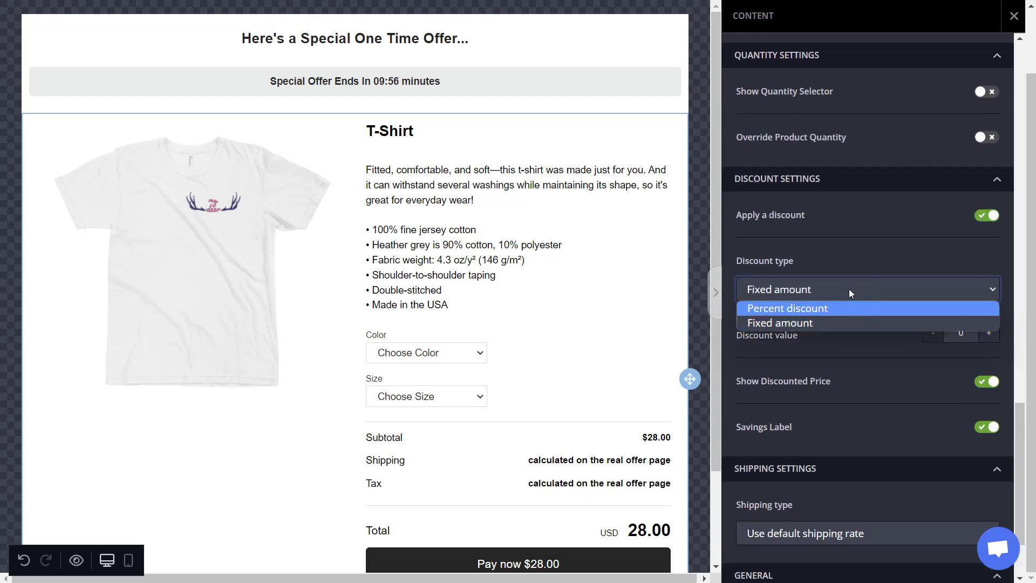
pyautogui.click(849, 290)
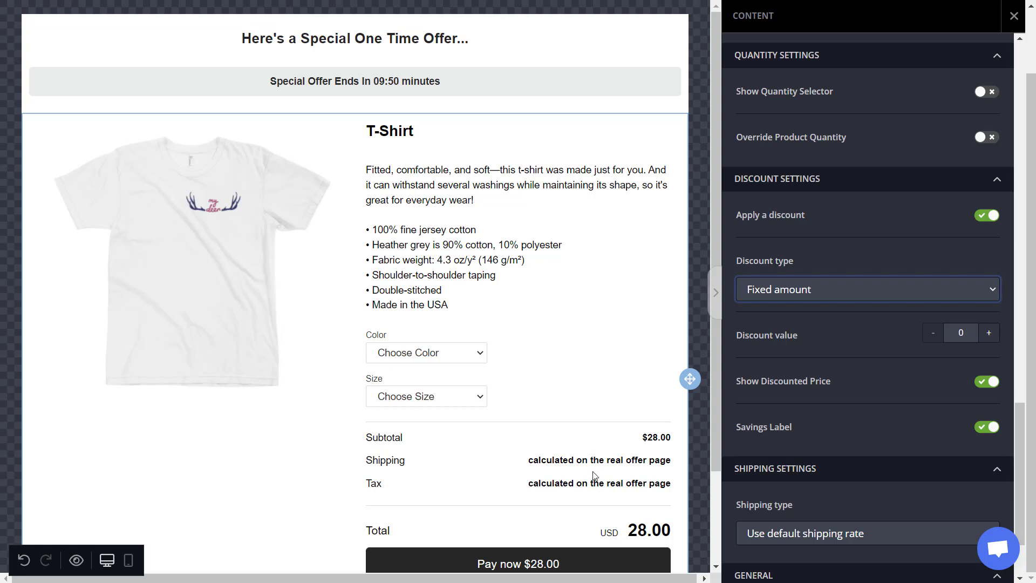
# Set the T-Shirt offer's fixed-amount discount value to 18
pyautogui.doubleClick(988, 334)
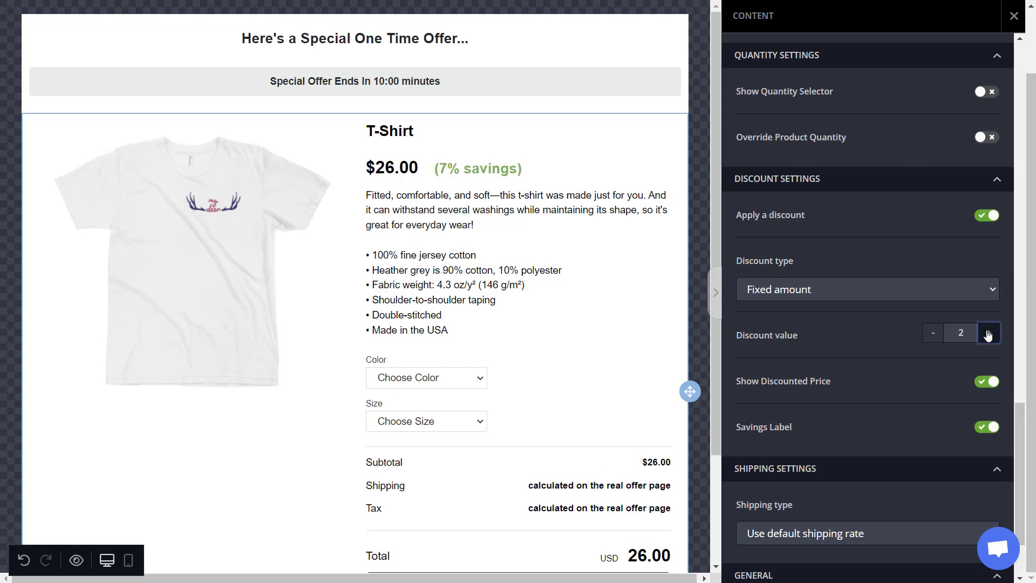
pyautogui.doubleClick(988, 334)
pyautogui.tripleClick(988, 334)
pyautogui.doubleClick(989, 334)
pyautogui.tripleClick(989, 334)
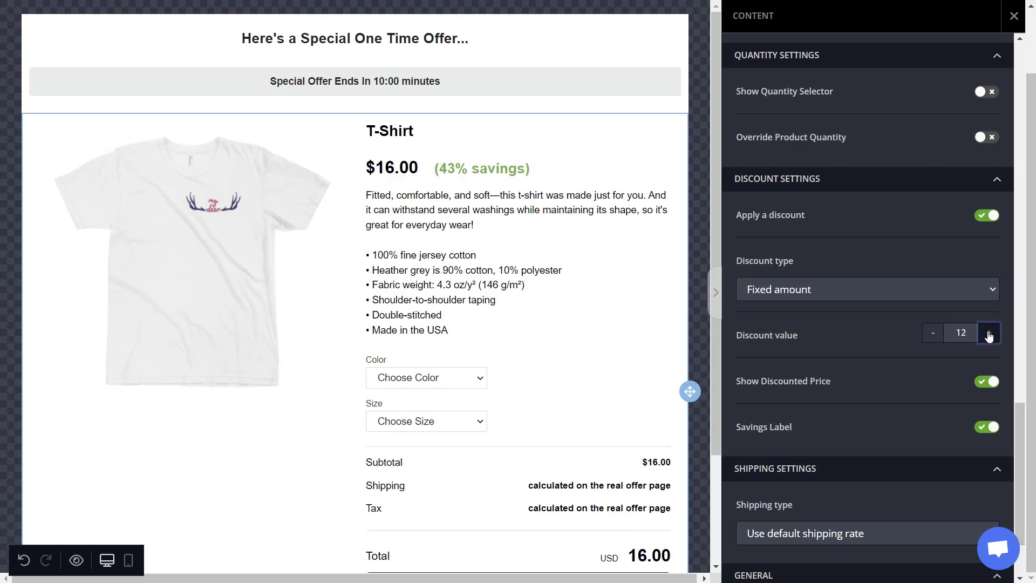
pyautogui.doubleClick(989, 334)
pyautogui.tripleClick(989, 334)
pyautogui.click(989, 334)
# Change the offer's discount type to Percent discount and set the discount value to 50
pyautogui.click(896, 293)
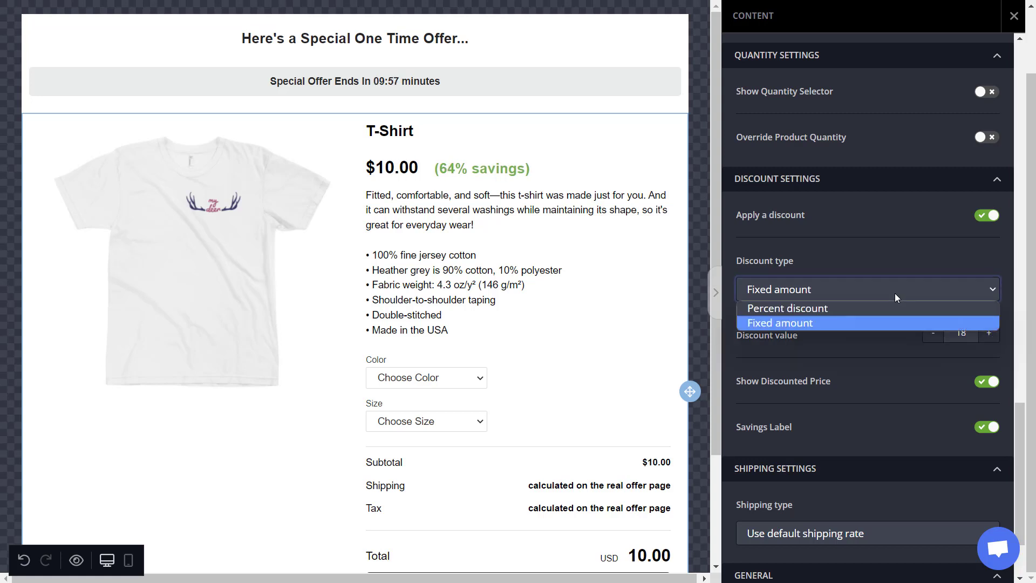
pyautogui.click(834, 312)
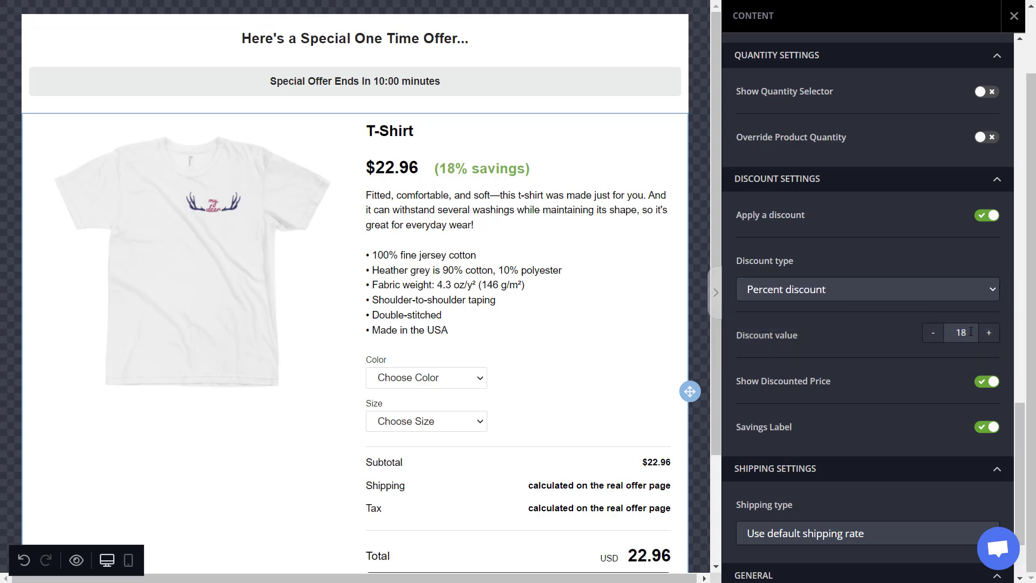
pyautogui.click(989, 333)
pyautogui.click(989, 333)
pyautogui.click(989, 333)
pyautogui.click(989, 333)
pyautogui.click(989, 333)
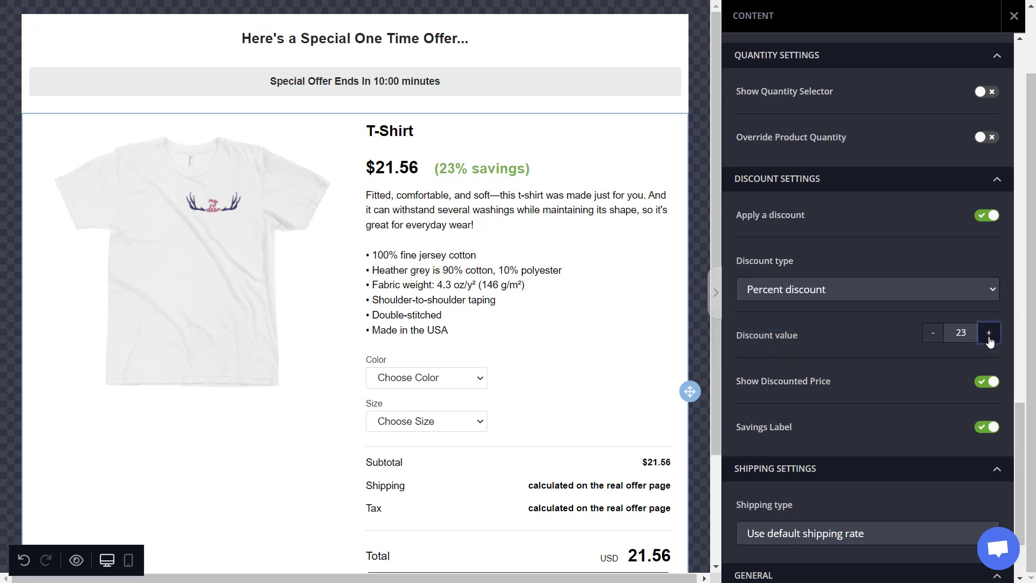
pyautogui.click(988, 333)
pyautogui.click(989, 333)
pyautogui.click(989, 333)
pyautogui.click(989, 333)
pyautogui.click(989, 333)
pyautogui.click(989, 333)
pyautogui.click(989, 333)
pyautogui.click(989, 333)
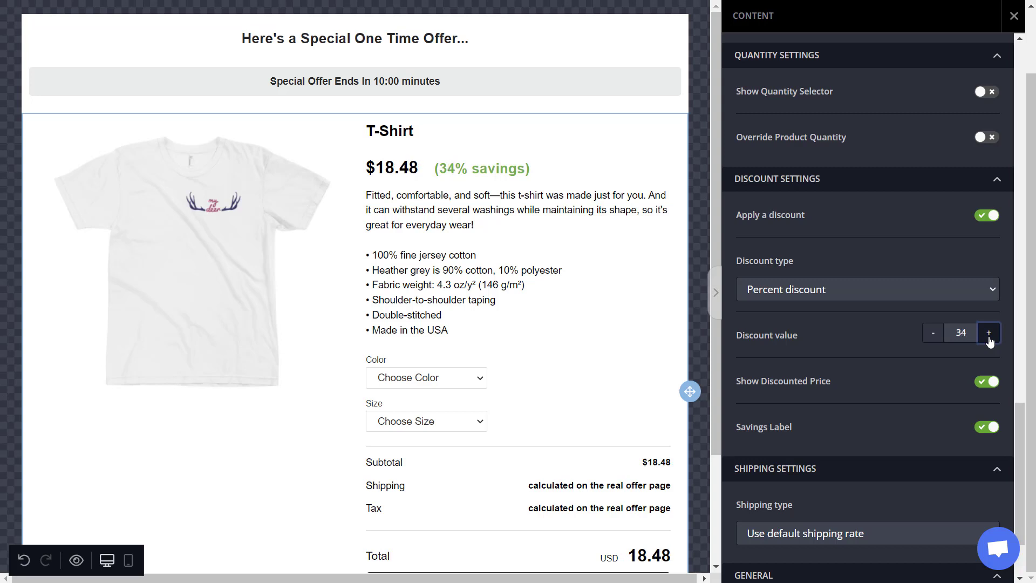
pyautogui.click(989, 333)
pyautogui.click(989, 333)
pyautogui.click(988, 333)
pyautogui.click(989, 333)
pyautogui.click(989, 333)
pyautogui.click(989, 333)
pyautogui.click(989, 333)
pyautogui.click(989, 333)
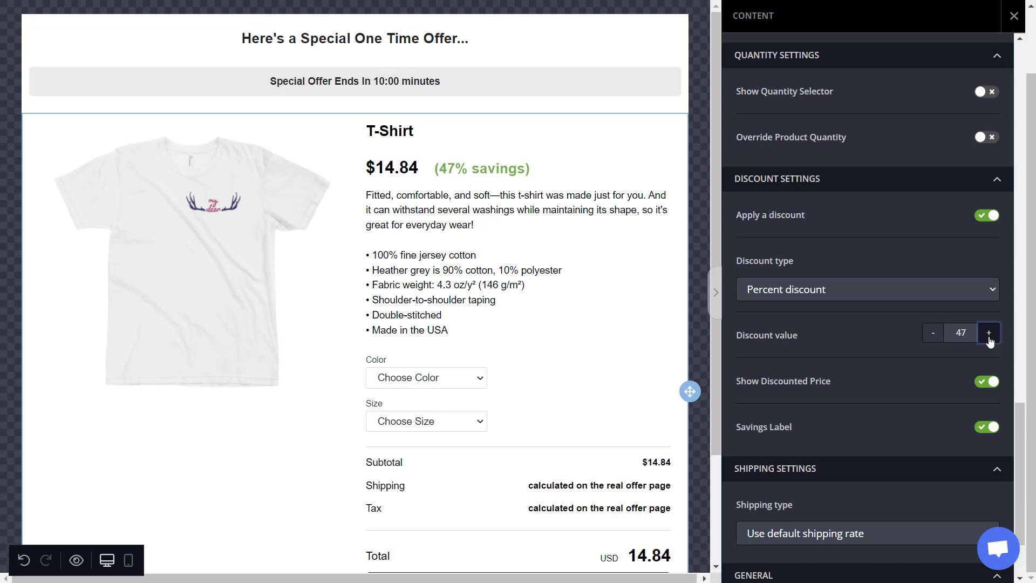
pyautogui.click(989, 334)
pyautogui.doubleClick(989, 334)
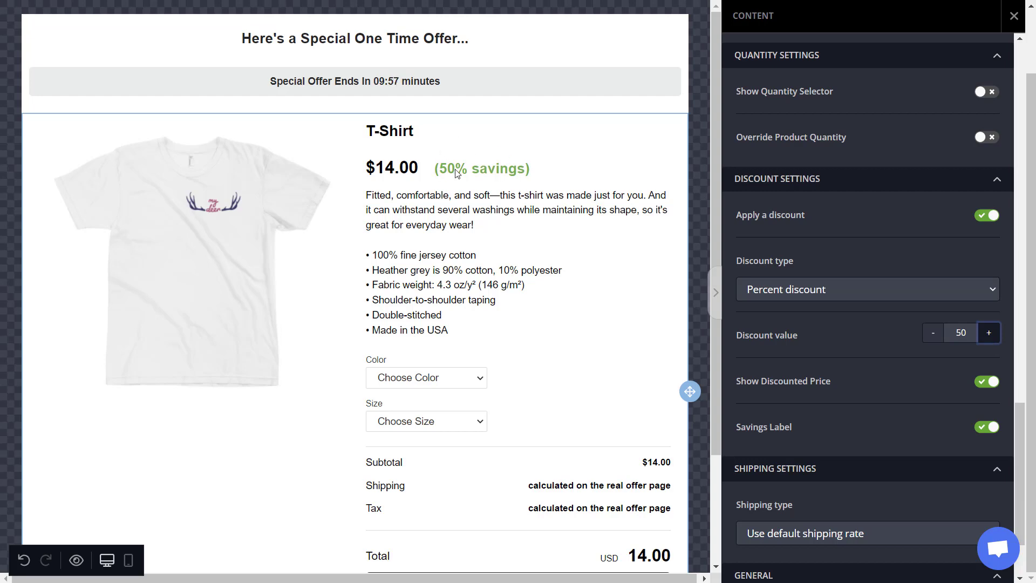
# Try the placeholder text "jkhfksdjfhdsjkf fdskljhkldsjfs fdskljhfsdkjl dslkjhfdslkj" as the offer's custom description, and clear it again
pyautogui.scroll(-3, 637, 411)
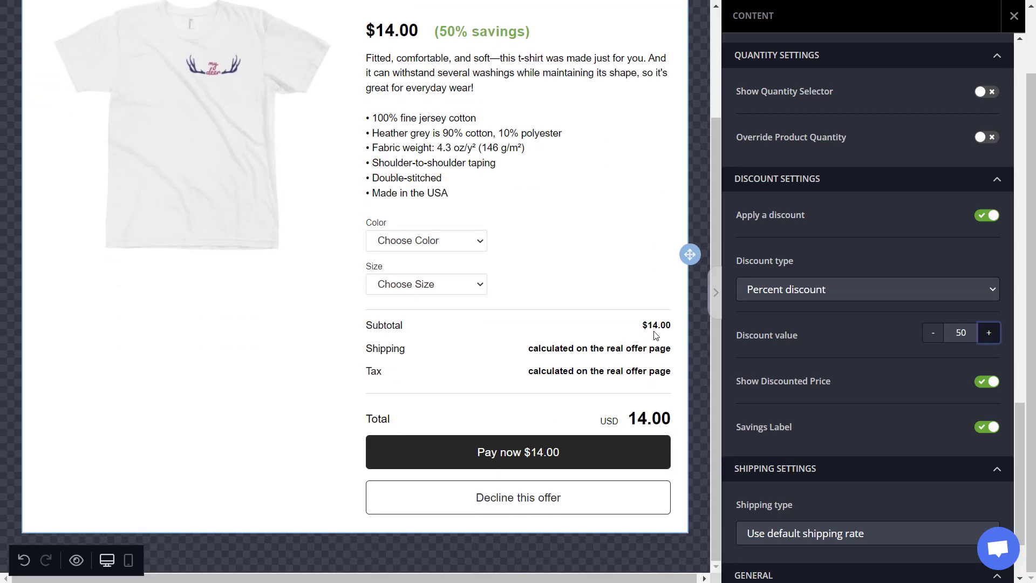
pyautogui.scroll(3, 655, 333)
pyautogui.scroll(12, 840, 315)
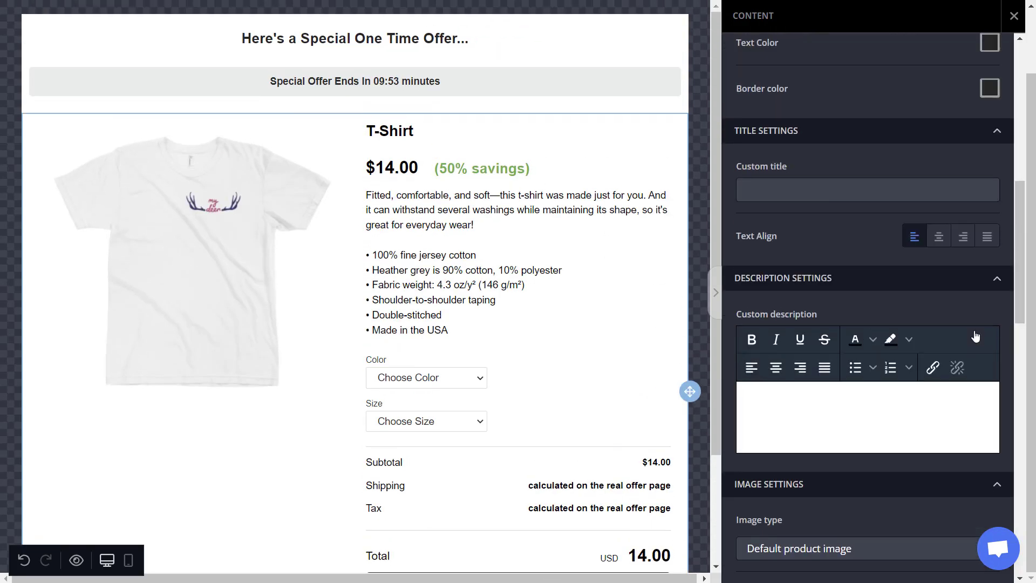
pyautogui.click(797, 415)
pyautogui.write('jkhfksdjfhdsjkf fdsk')
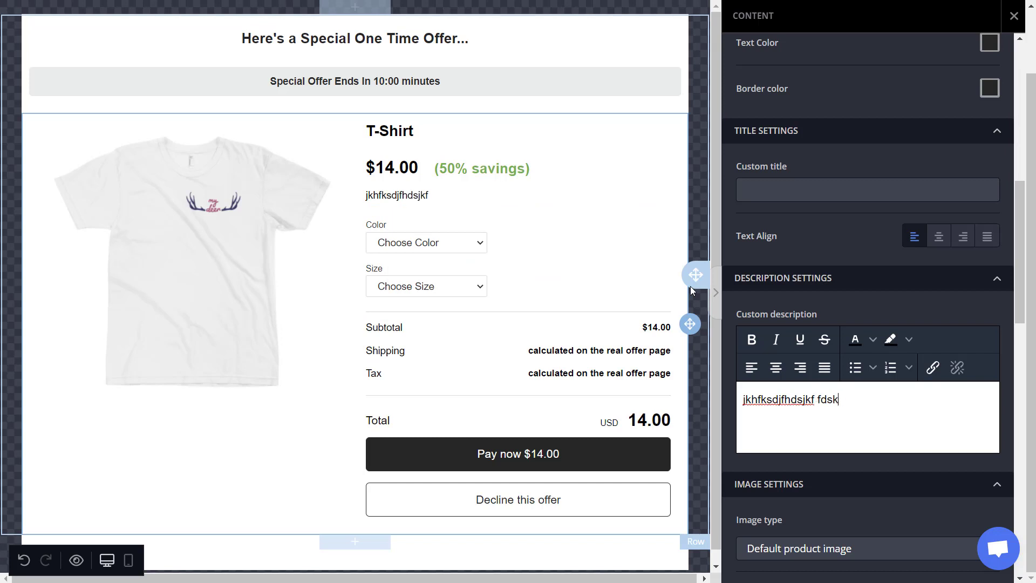
pyautogui.write('ljhkldsjfs fdskljhfsdkjl dslkjhfdslkj')
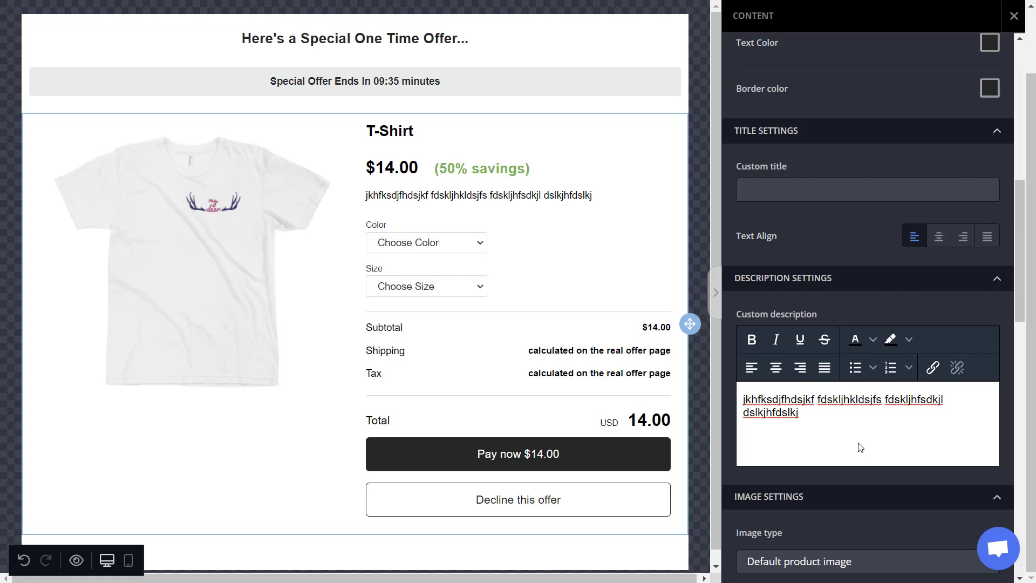
pyautogui.tripleClick(799, 413)
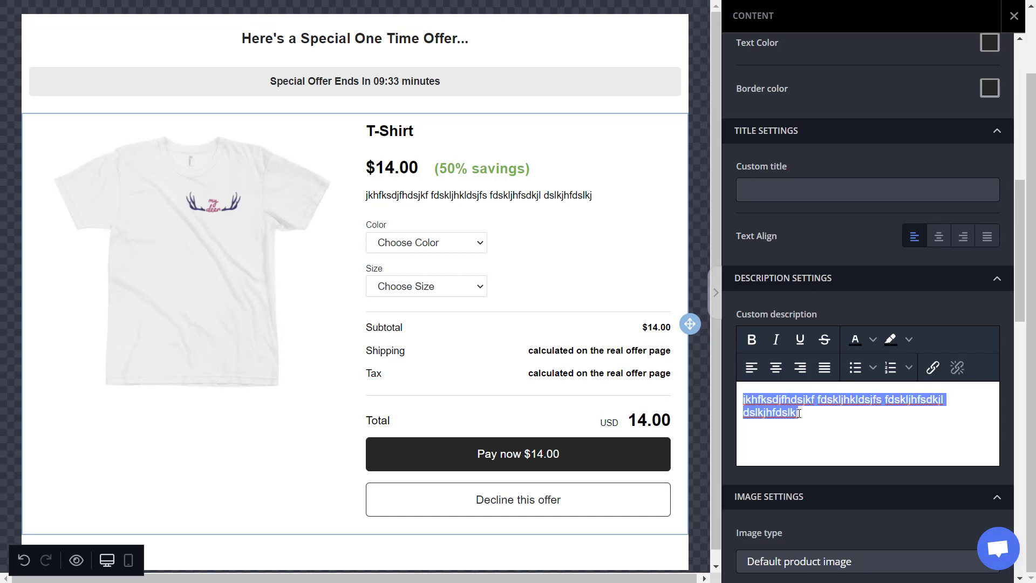
pyautogui.press('BackSpace')
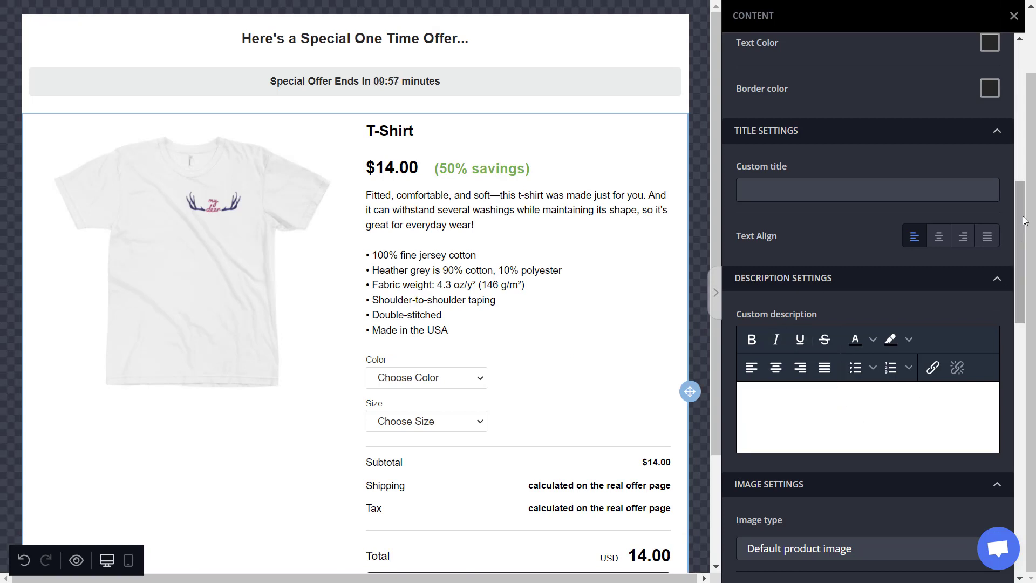
# Turn on the quantity selector for the T-Shirt offer and check it in the page preview
pyautogui.moveTo(1025, 220); pyautogui.dragTo(1033, 369)
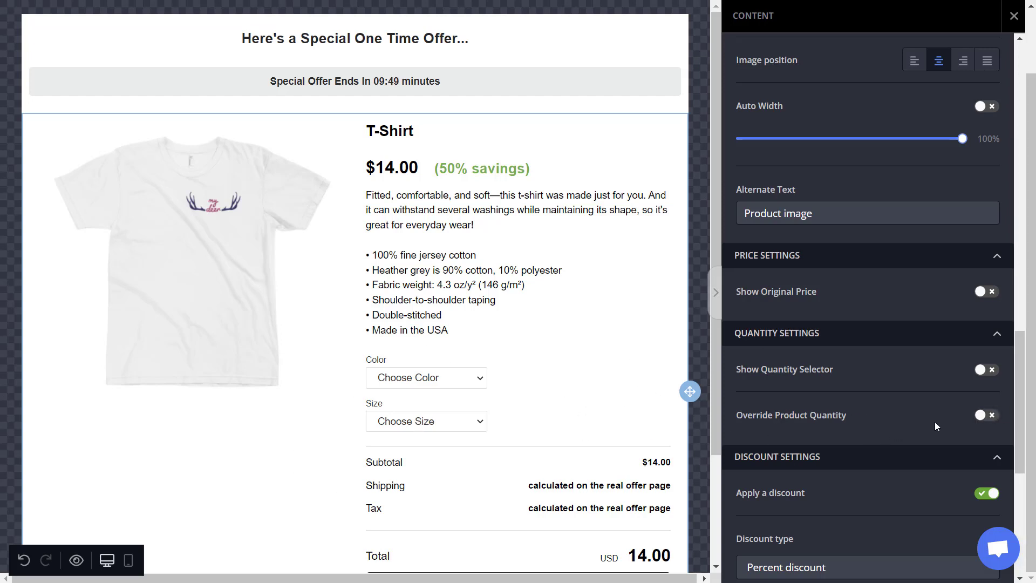
pyautogui.click(986, 370)
pyautogui.scroll(-3, 482, 467)
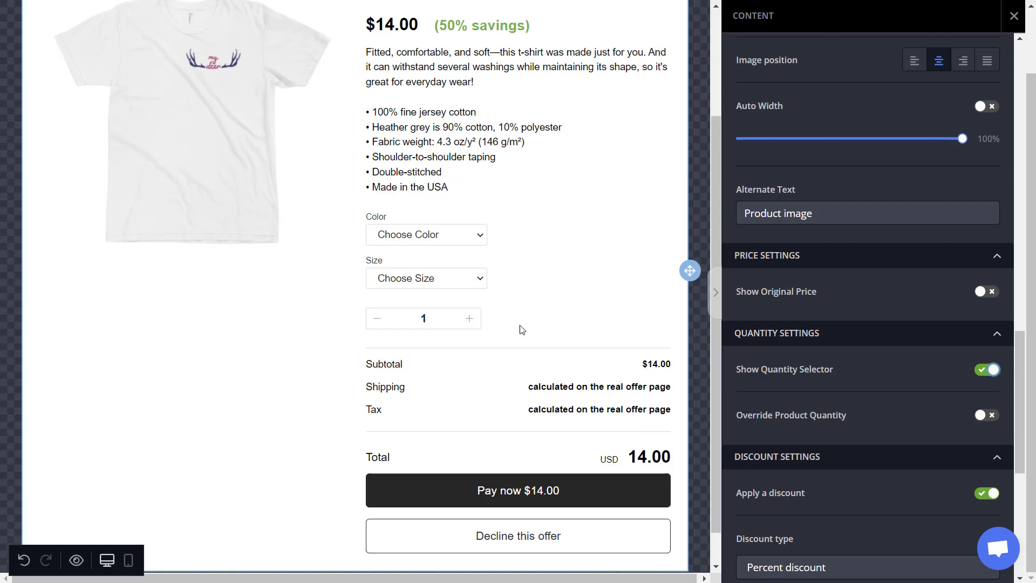
# Override the offer's product quantity with a predefined quantity of 10
pyautogui.click(989, 417)
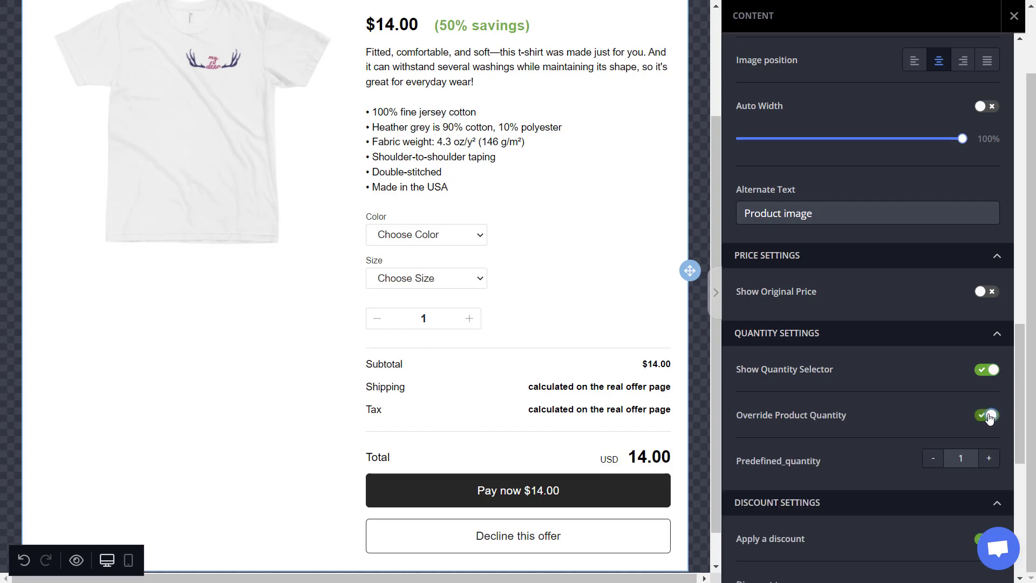
pyautogui.click(988, 458)
pyautogui.click(989, 458)
pyautogui.click(989, 458)
pyautogui.click(988, 458)
pyautogui.click(988, 458)
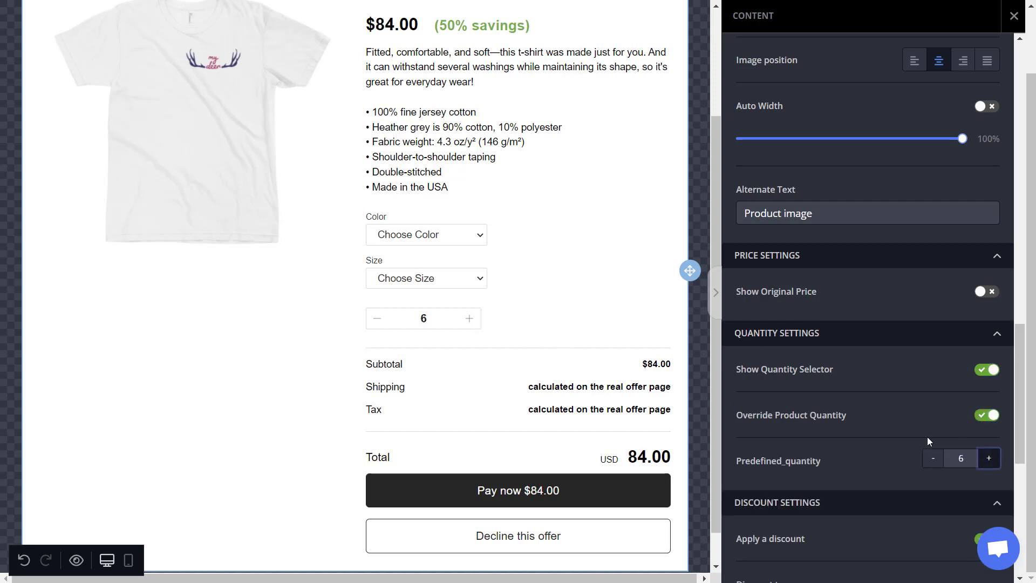
pyautogui.click(989, 458)
pyautogui.click(988, 458)
pyautogui.click(988, 458)
pyautogui.click(988, 458)
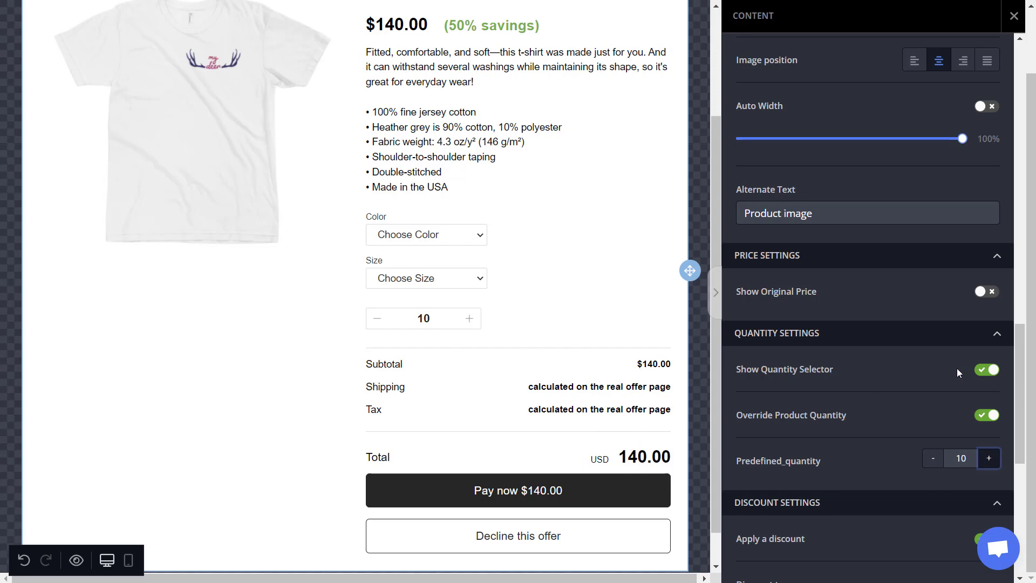
# Turn off the offer's quantity selector and show the original price beside the discounted price
pyautogui.click(985, 369)
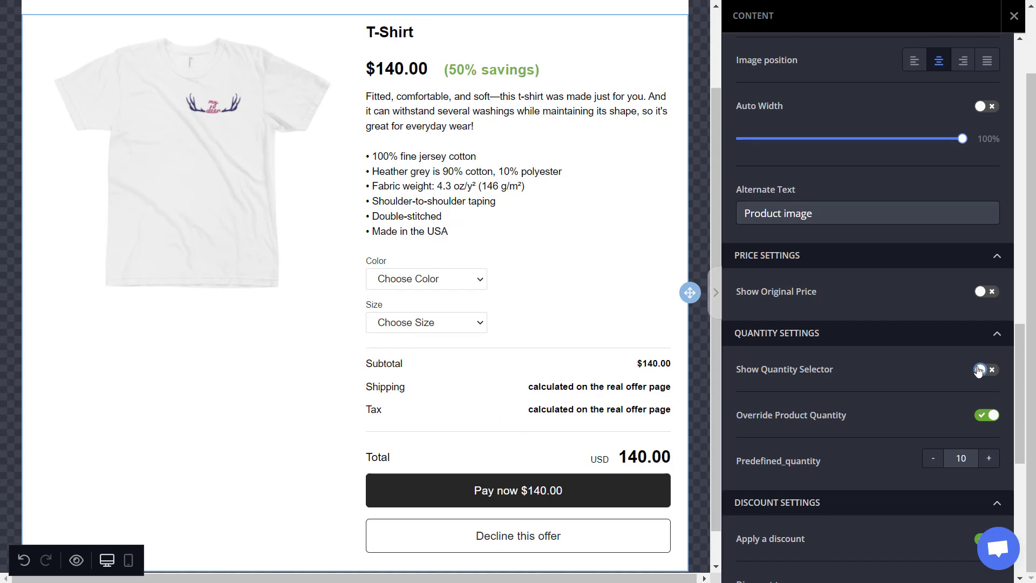
pyautogui.click(987, 291)
pyautogui.click(988, 296)
pyautogui.click(986, 295)
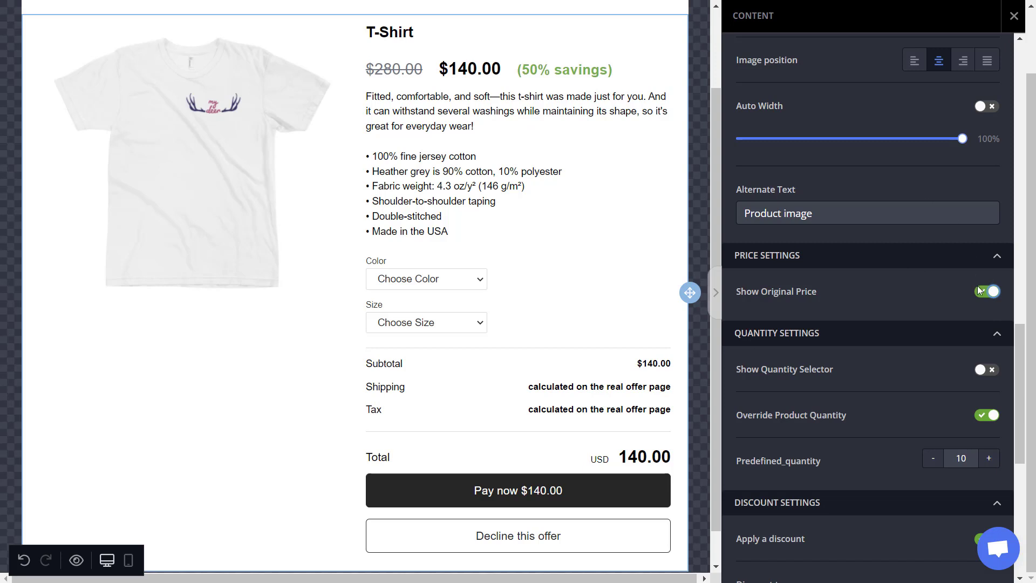
pyautogui.click(985, 292)
pyautogui.click(985, 292)
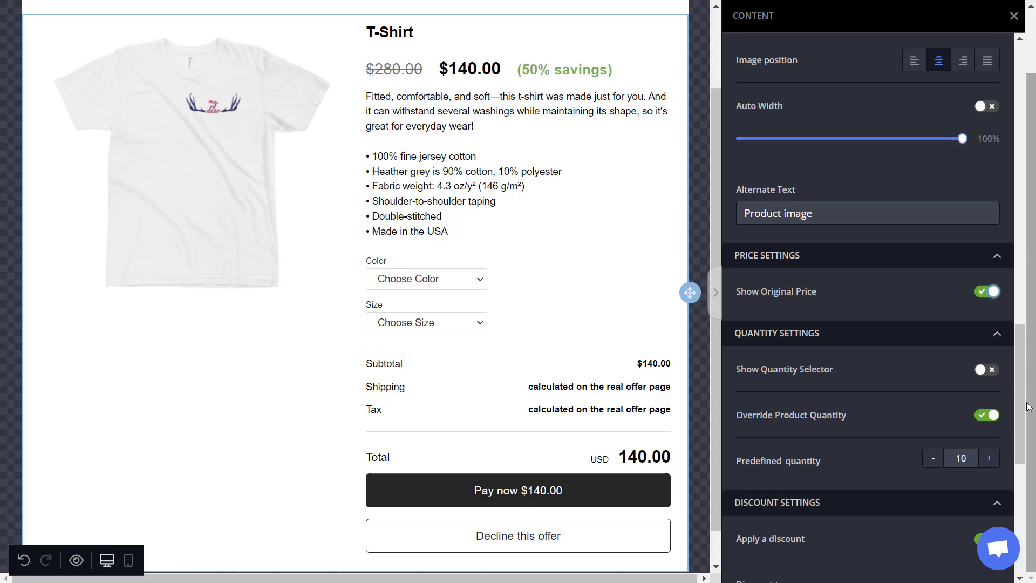
# Hide the offer when the cart already contains the upsell product, and set the shipping type to Free Shipping
pyautogui.moveTo(1027, 408); pyautogui.dragTo(1022, 97)
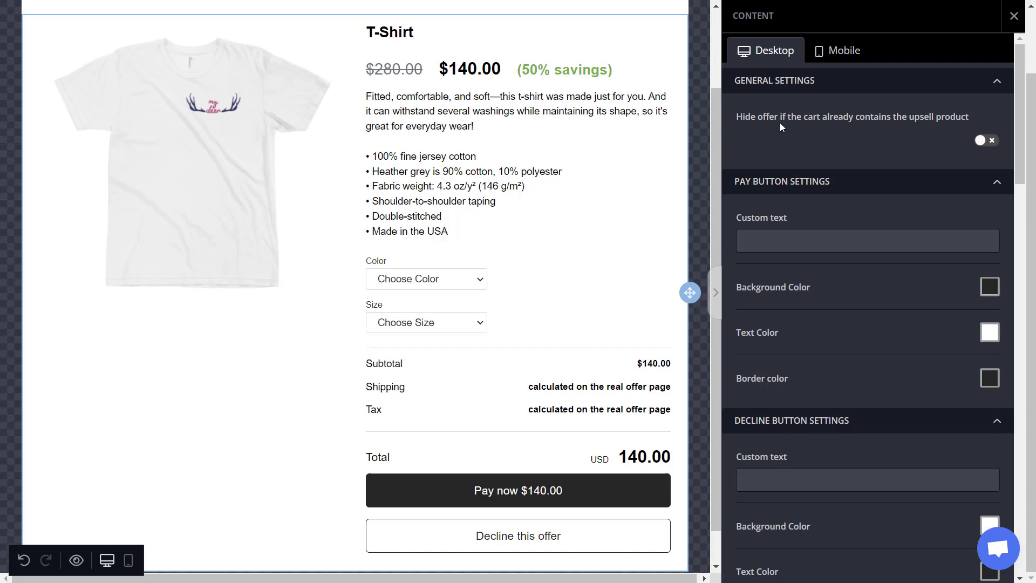
pyautogui.click(988, 144)
pyautogui.moveTo(1020, 113); pyautogui.dragTo(1032, 503)
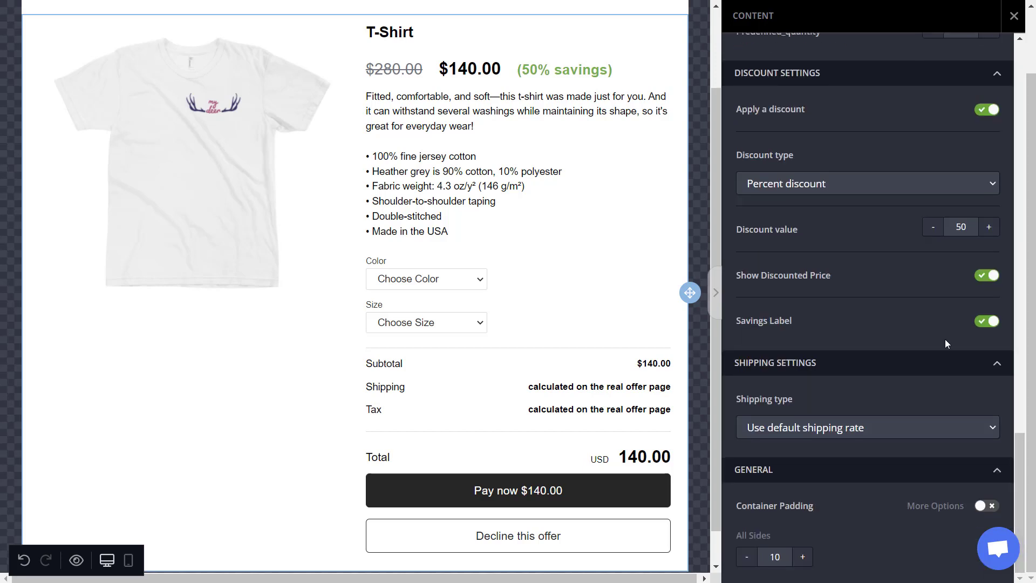
pyautogui.click(876, 435)
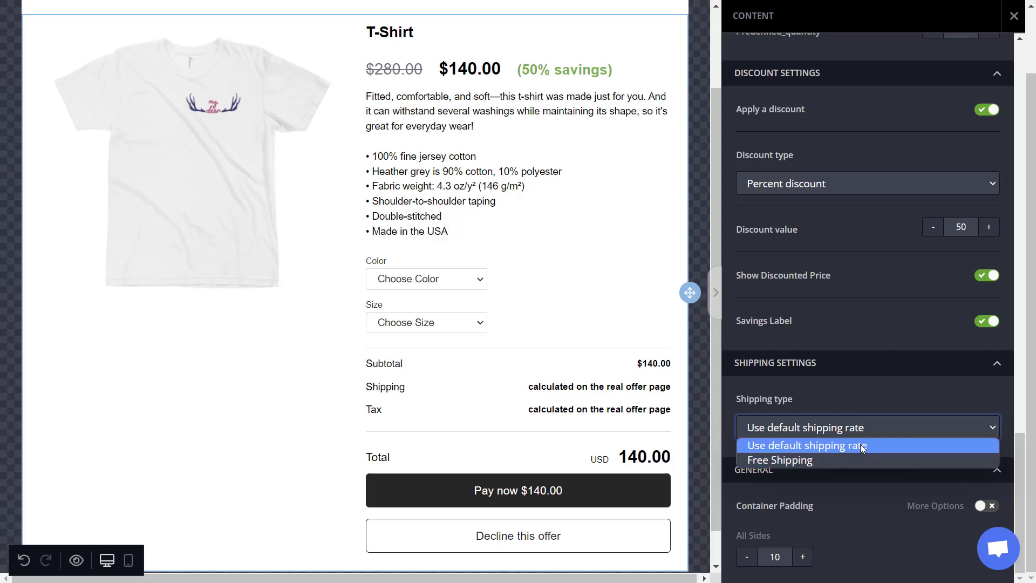
pyautogui.click(860, 444)
pyautogui.click(791, 429)
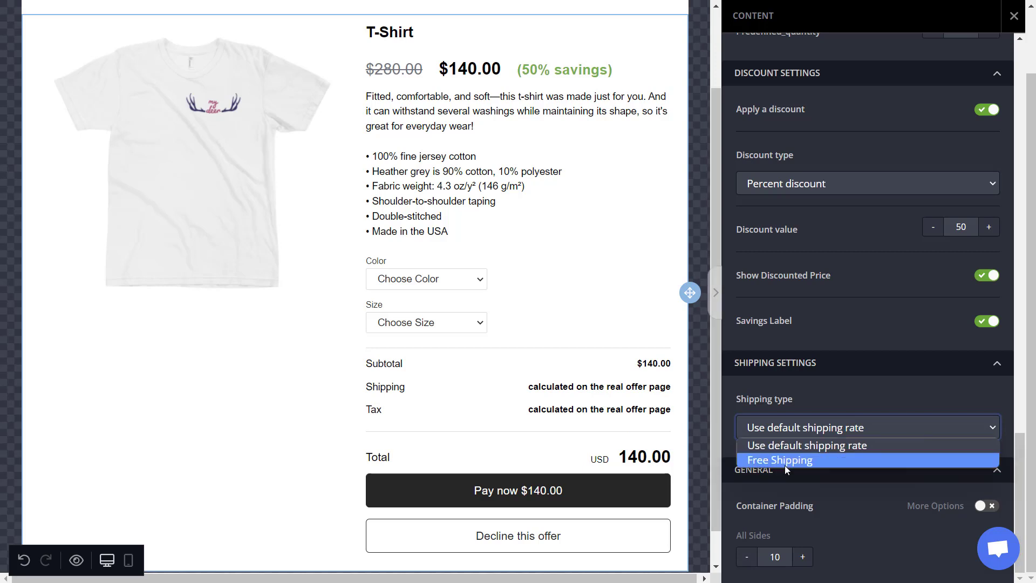
pyautogui.click(788, 460)
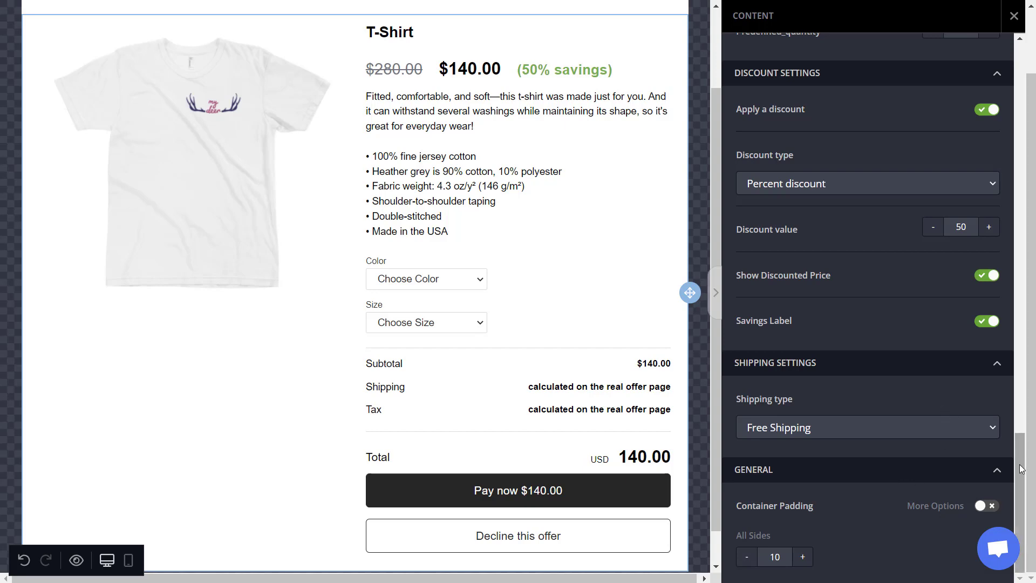
# Close the offer block's settings and open the collection of content elements that can be added to the page
pyautogui.moveTo(1021, 448); pyautogui.dragTo(1023, 58)
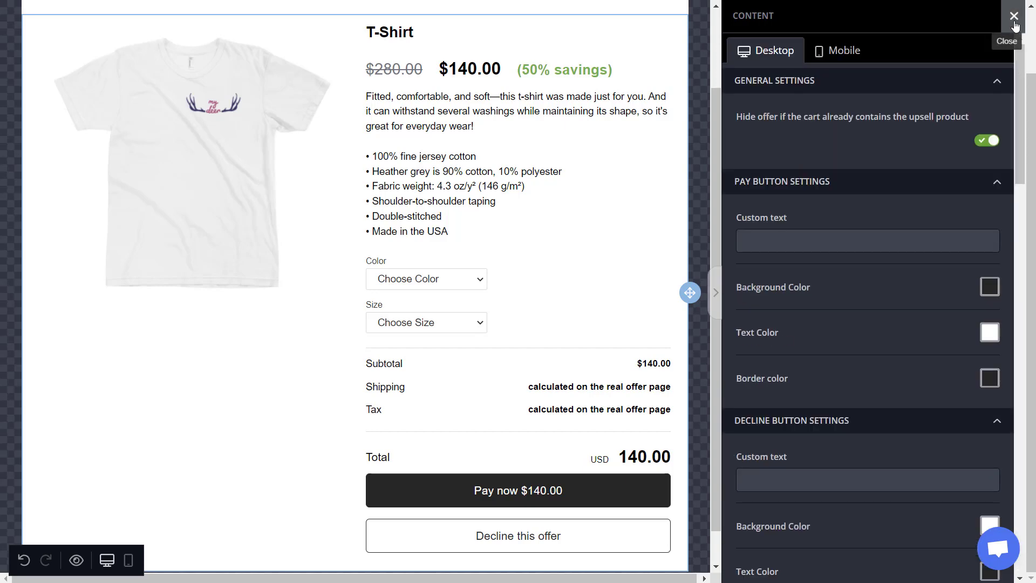
pyautogui.click(1014, 16)
pyautogui.click(1003, 33)
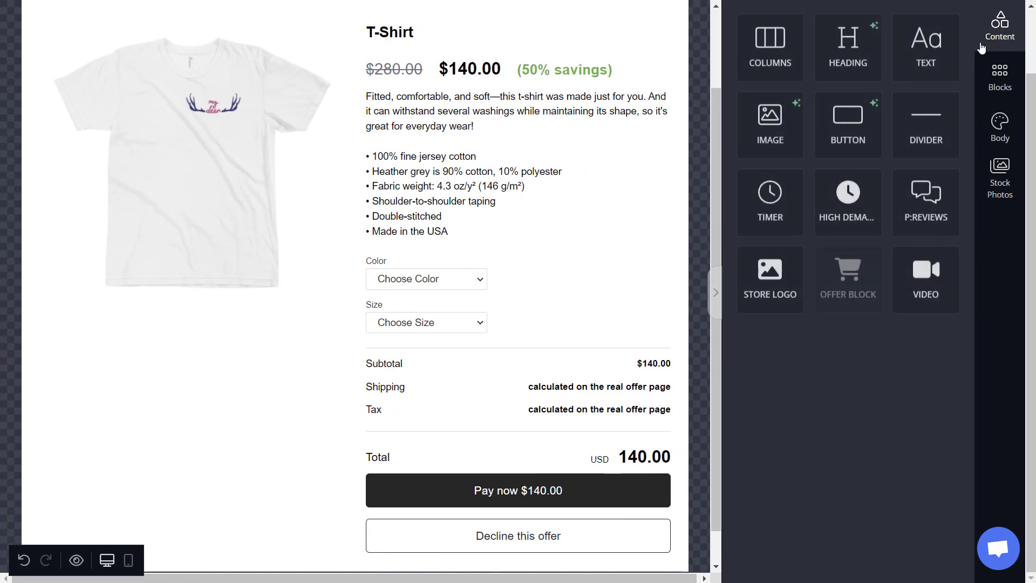
# Add a new row below the T-Shirt offer block and split it into two equal columns
pyautogui.scroll(-1, 594, 405)
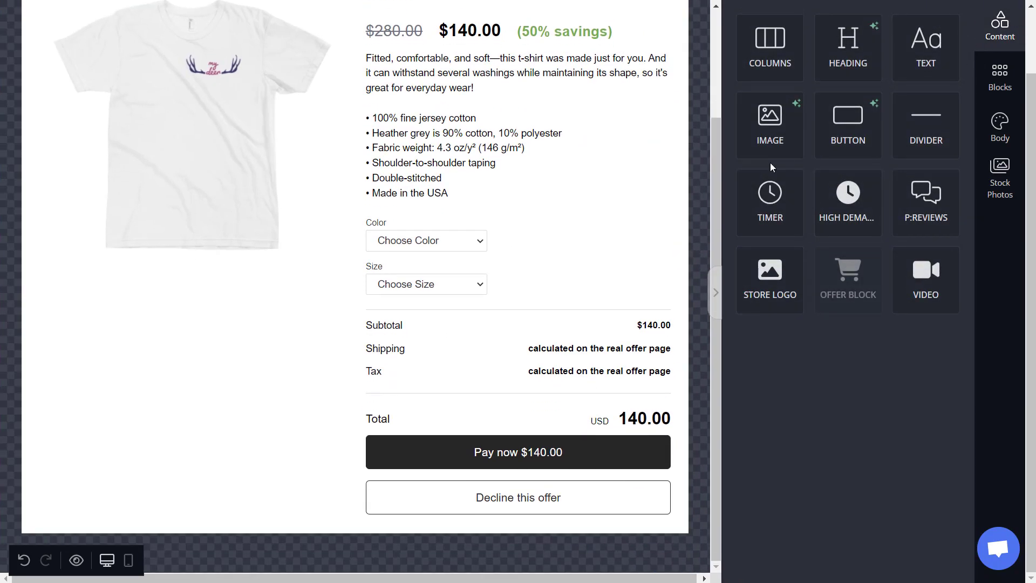
pyautogui.moveTo(789, 51); pyautogui.dragTo(426, 515)
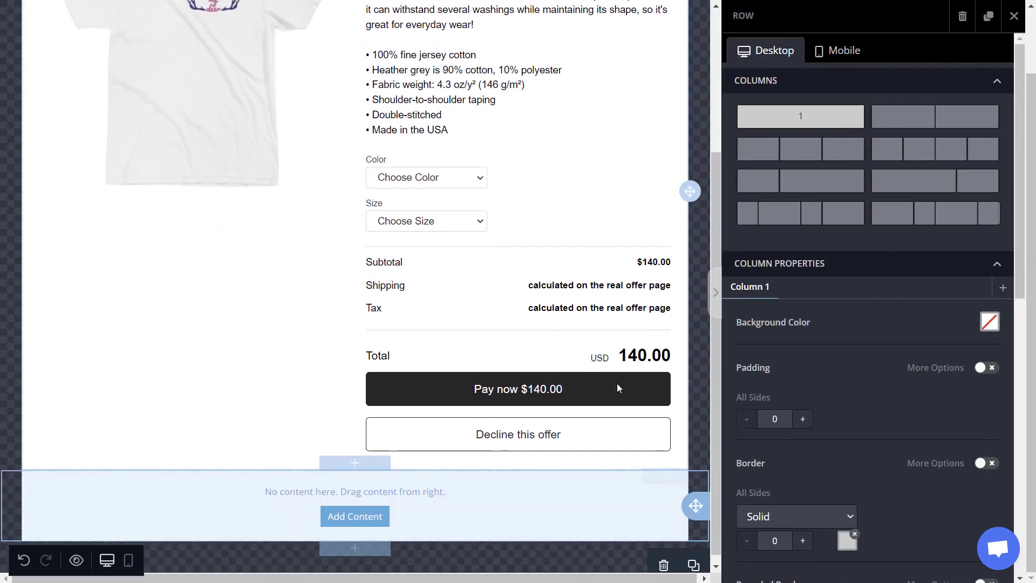
pyautogui.click(909, 117)
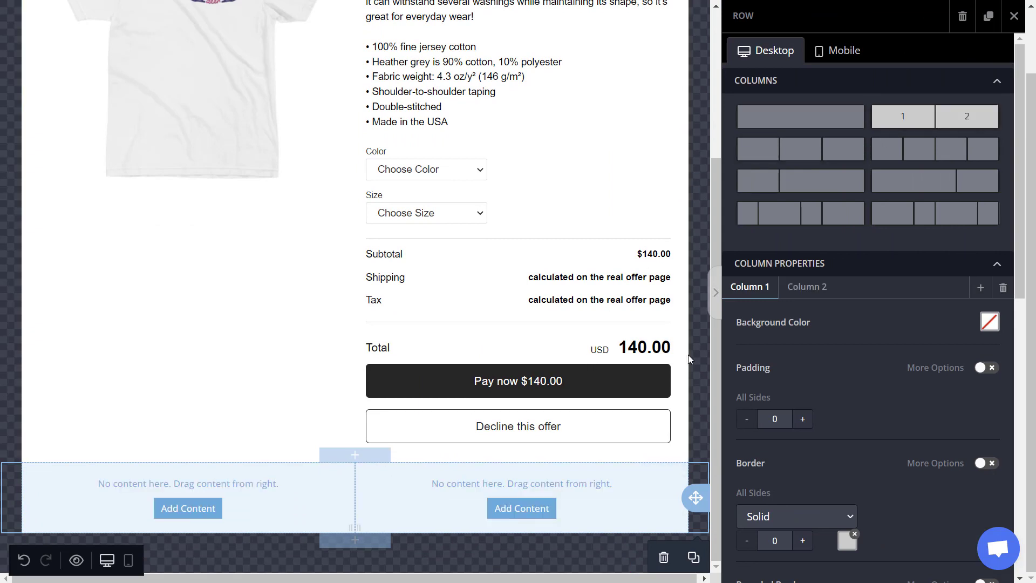
pyautogui.click(1014, 15)
# Fill the new row with a heading, text and image stacked in the first column and a High Demand timer in the second
pyautogui.moveTo(770, 123); pyautogui.dragTo(324, 497)
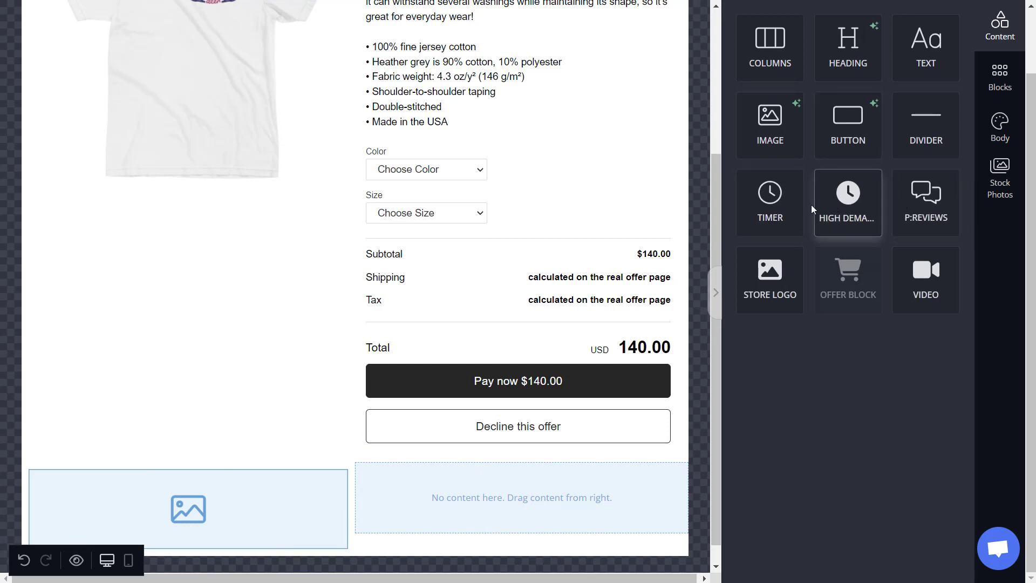
pyautogui.moveTo(838, 202); pyautogui.dragTo(537, 475)
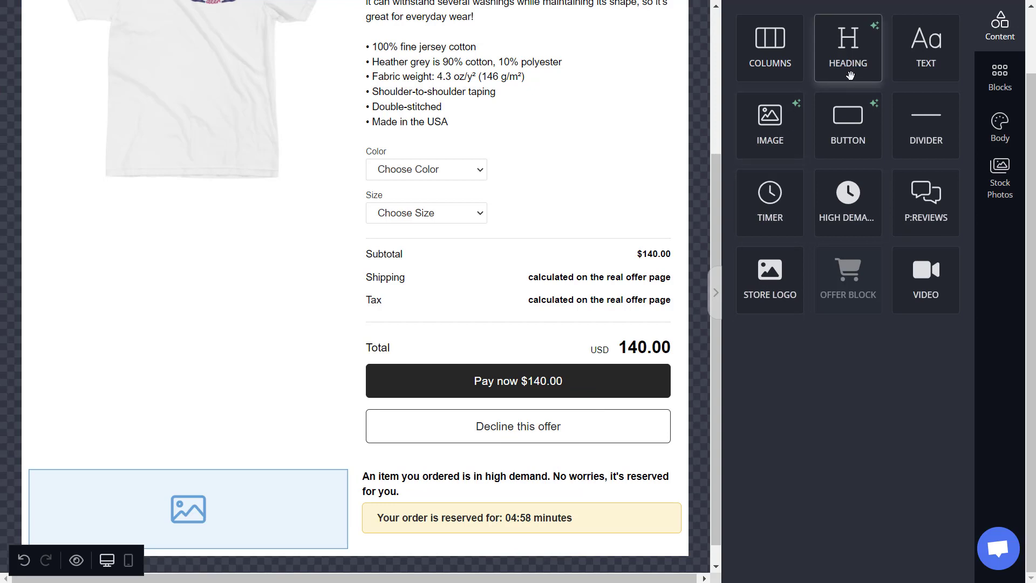
pyautogui.moveTo(851, 76); pyautogui.dragTo(290, 498)
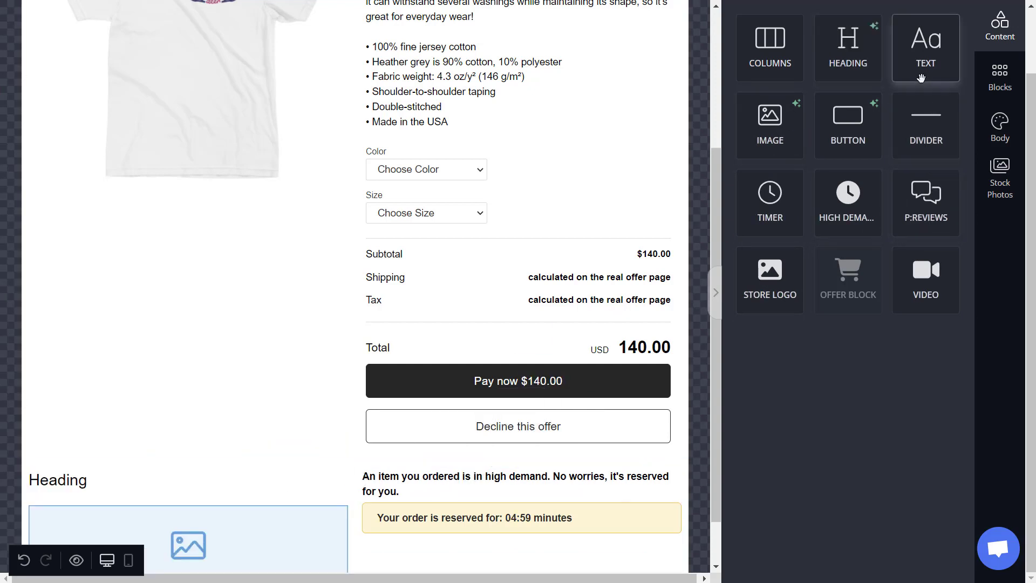
pyautogui.moveTo(925, 64); pyautogui.dragTo(212, 490)
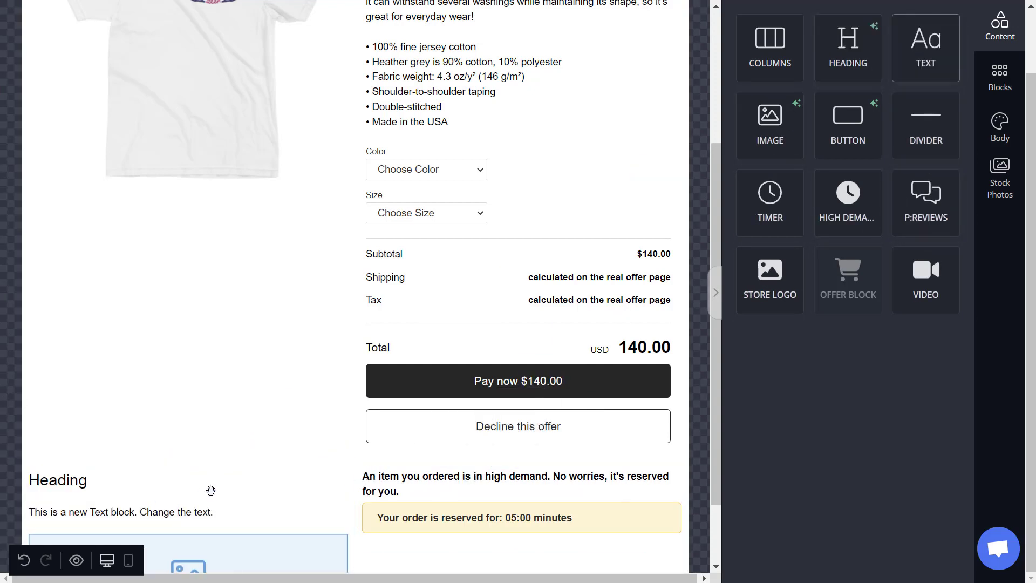
pyautogui.scroll(-2, 212, 490)
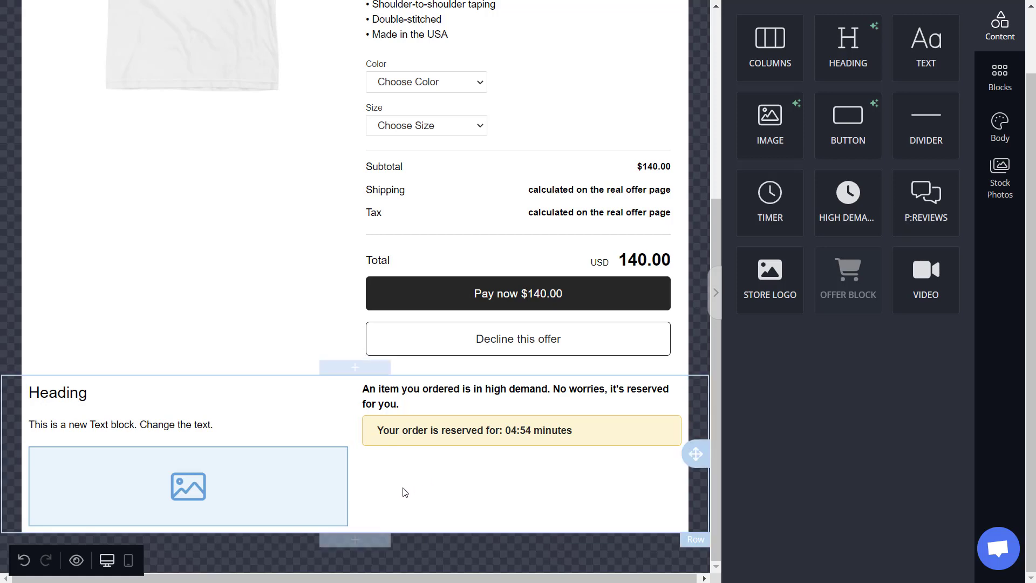
# Save the T-Shirt offer page, view its offer product settings, and return to the upsell flow
pyautogui.scroll(10, 426, 456)
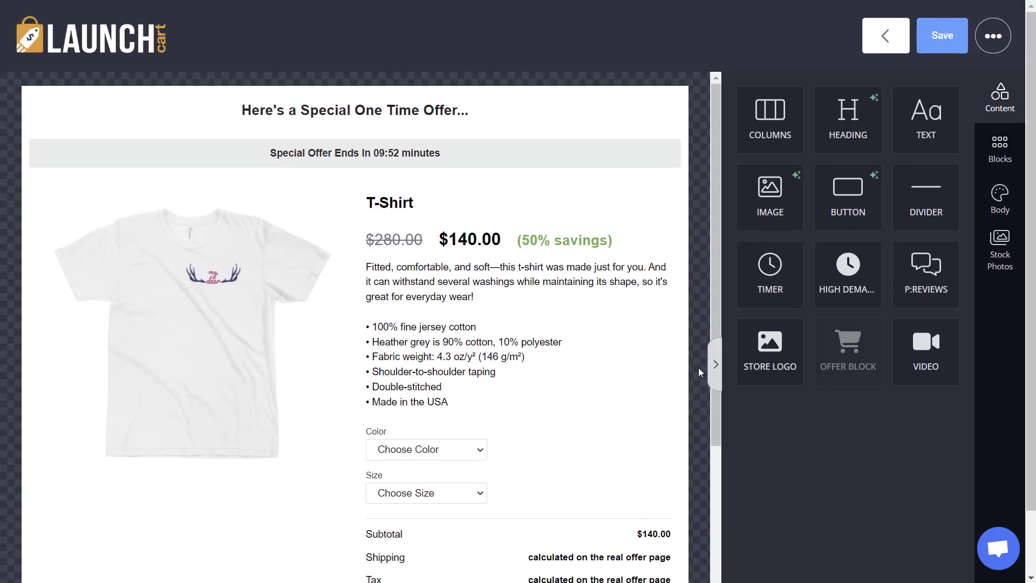
pyautogui.click(937, 41)
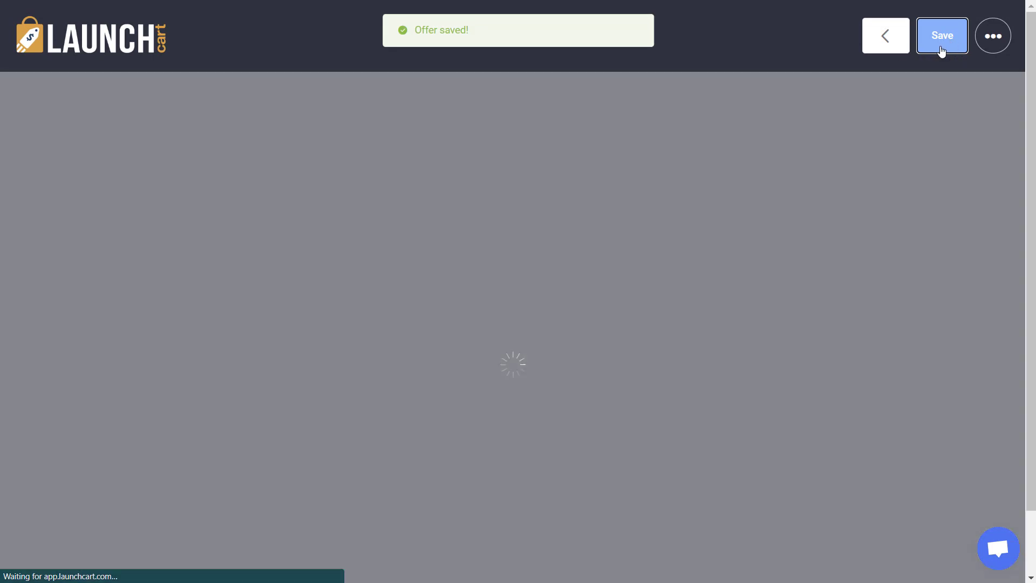
pyautogui.click(993, 37)
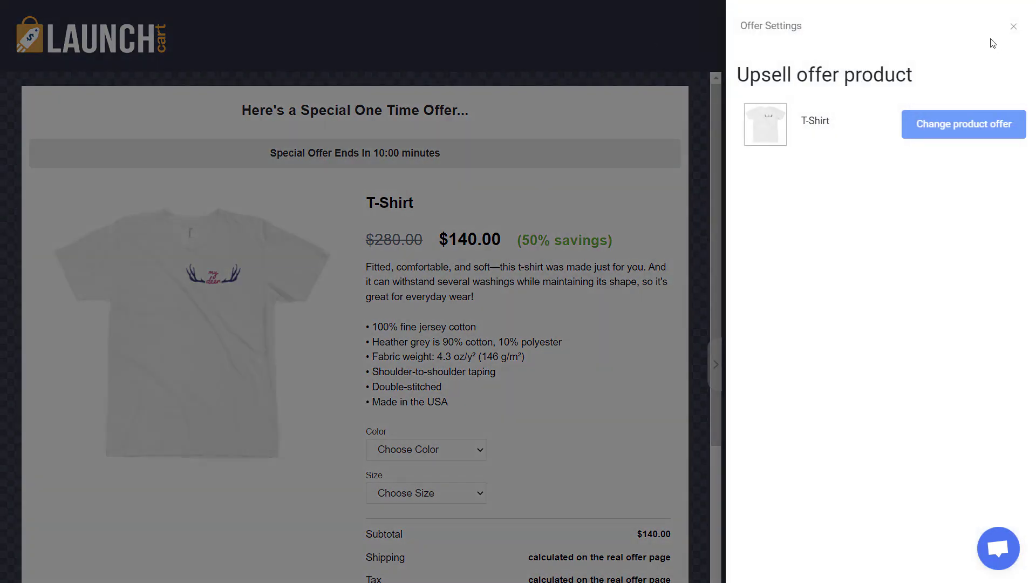
pyautogui.click(1013, 28)
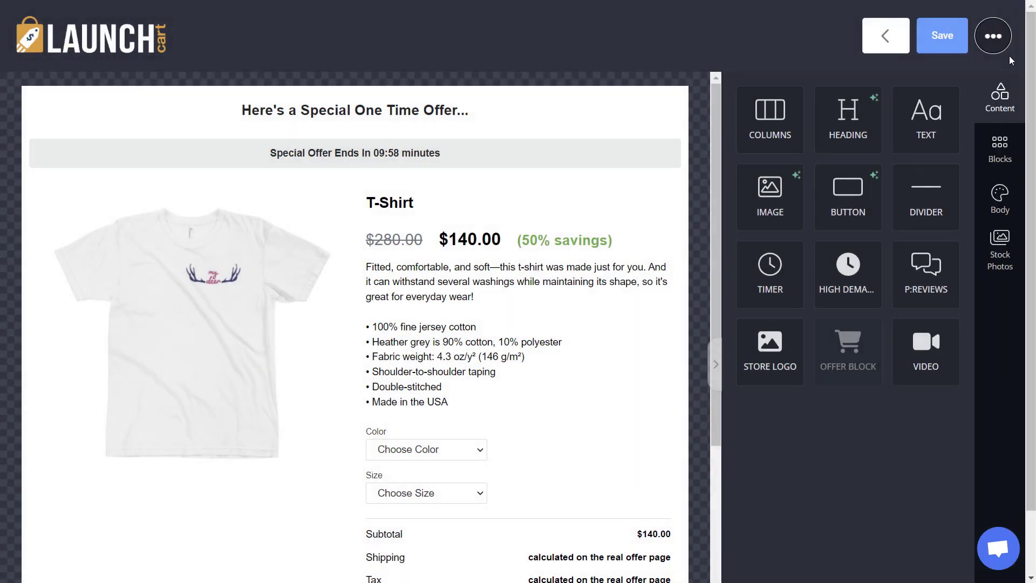
pyautogui.click(888, 40)
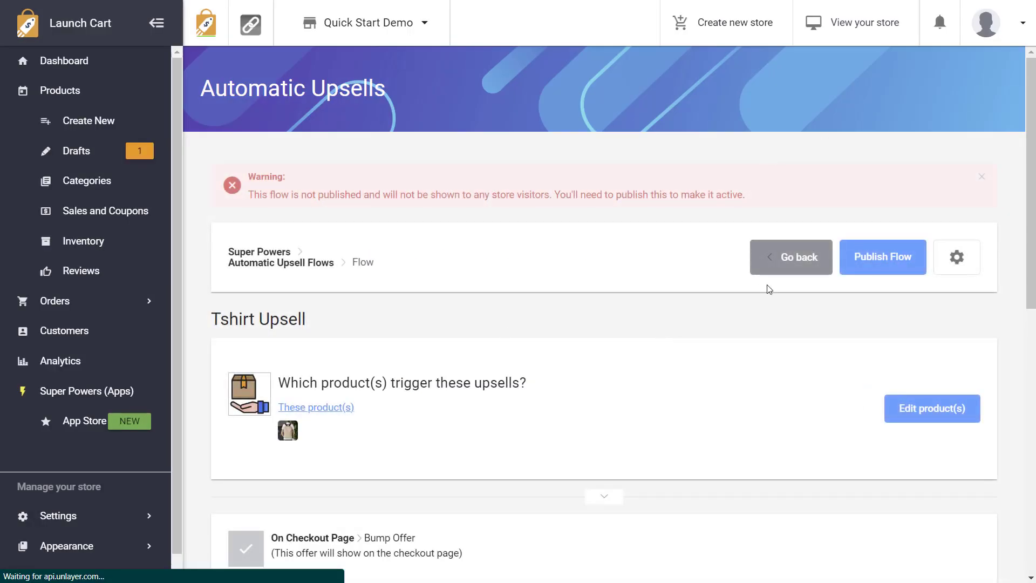
# Review the Tshirt Upsell flow's trigger product, its checkout offer stages and the T-Shirt upsell after checkout
pyautogui.moveTo(1025, 127); pyautogui.dragTo(1023, 242)
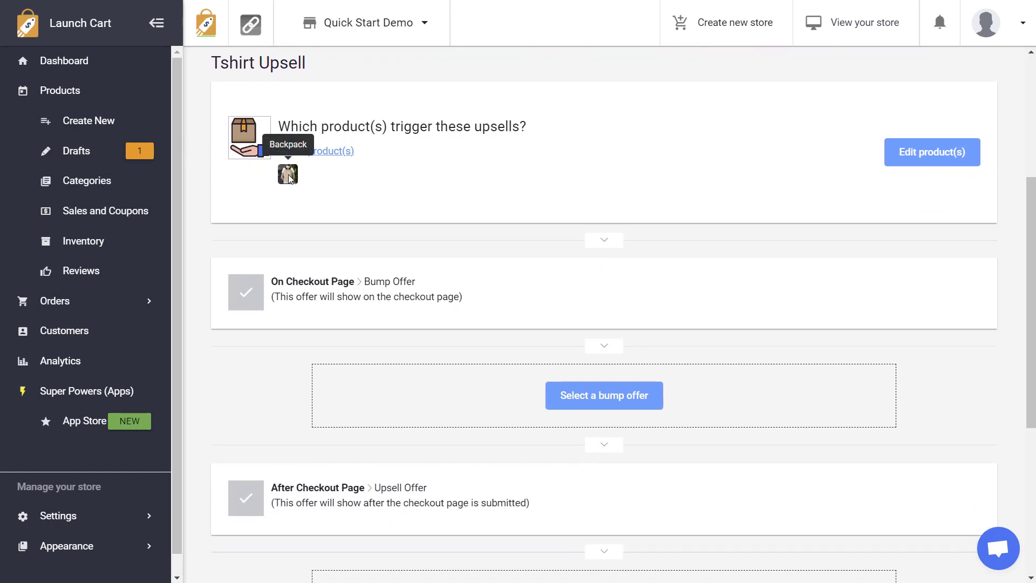
pyautogui.scroll(-5, 445, 315)
pyautogui.scroll(-1, 445, 316)
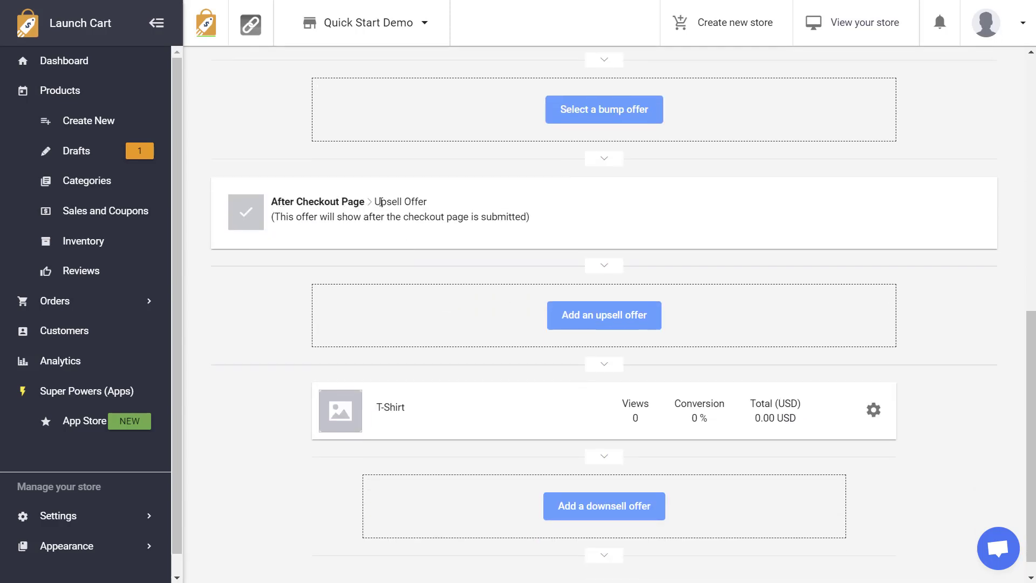
pyautogui.moveTo(381, 202)
pyautogui.mouseDown()
pyautogui.moveTo(330, 204)
pyautogui.moveTo(369, 208)
pyautogui.mouseUp()
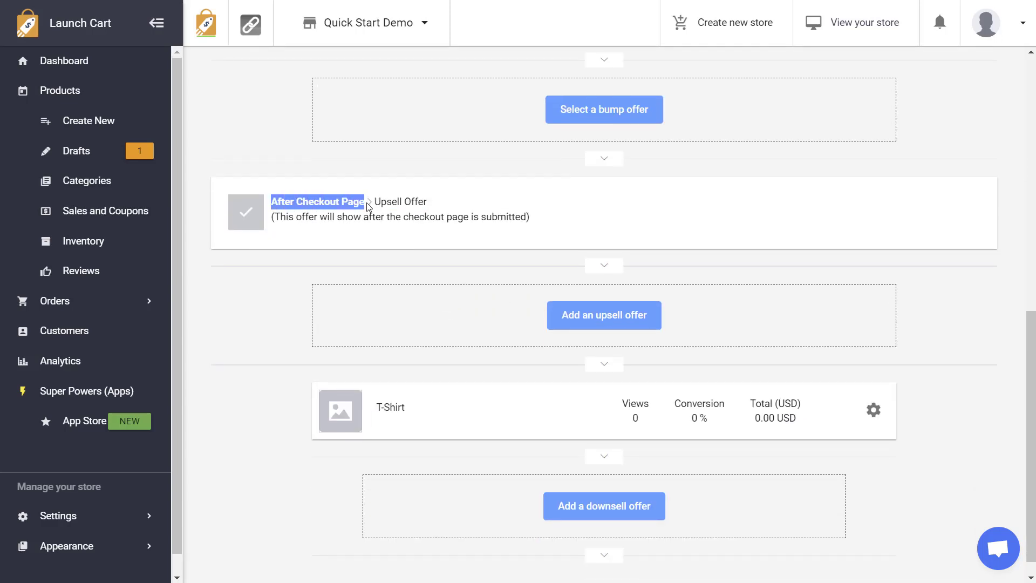
pyautogui.moveTo(377, 413); pyautogui.dragTo(413, 411)
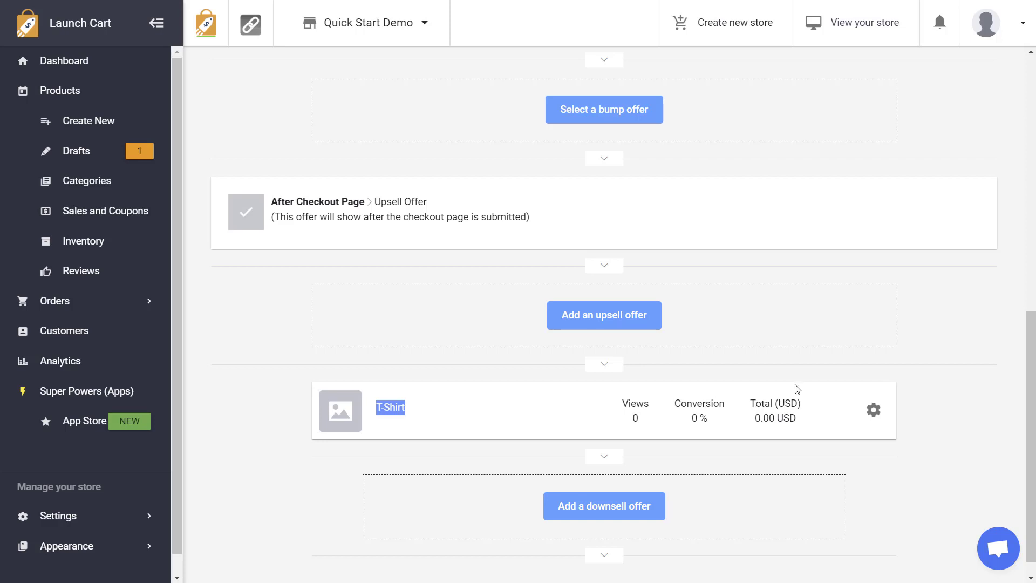
pyautogui.scroll(3, 804, 383)
pyautogui.scroll(-3, 812, 380)
pyautogui.scroll(8, 798, 366)
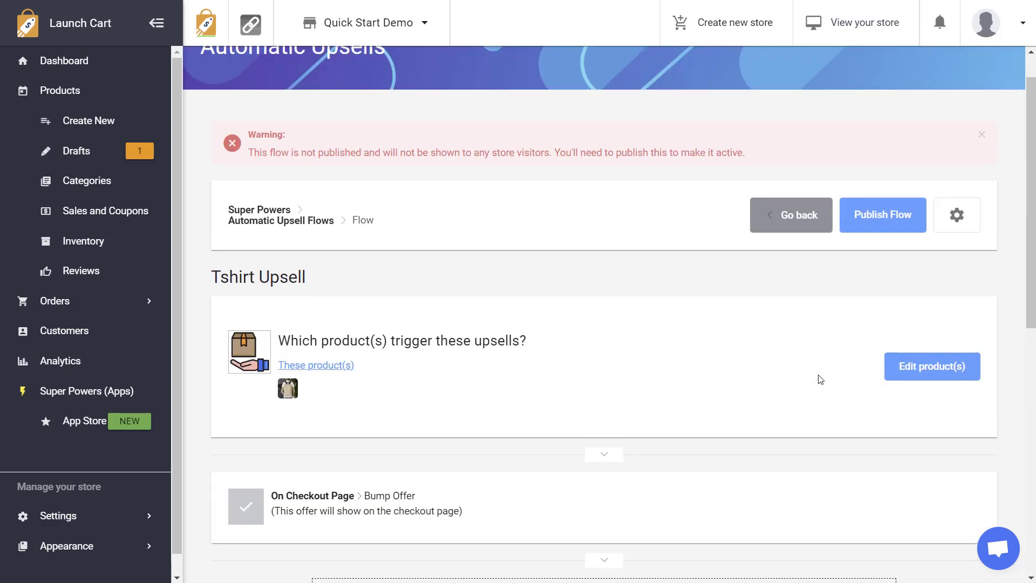
# Publish the Tshirt Upsell flow and read the note about how changes go live
pyautogui.click(885, 258)
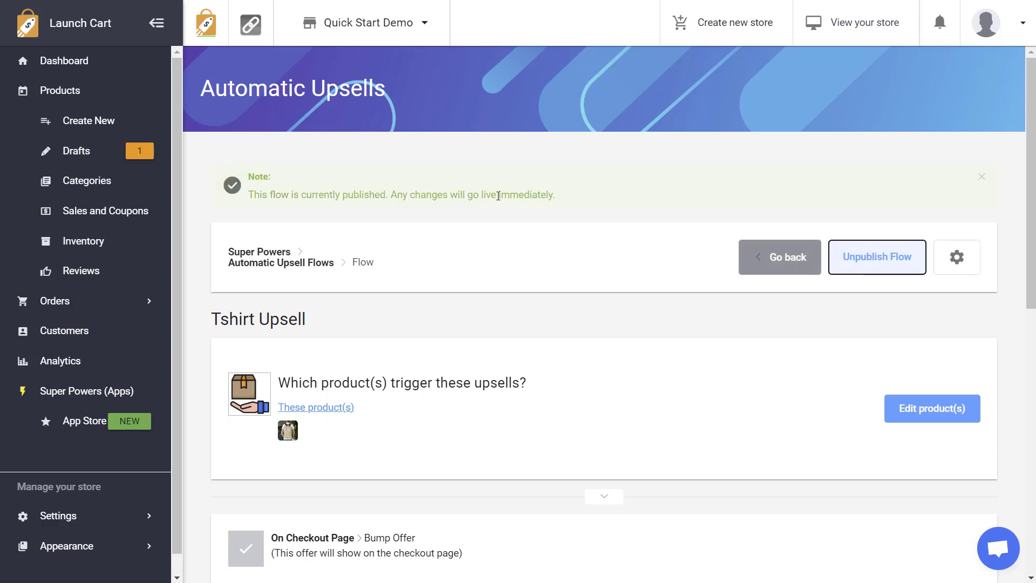
pyautogui.moveTo(467, 195); pyautogui.dragTo(620, 201)
pyautogui.click(672, 224)
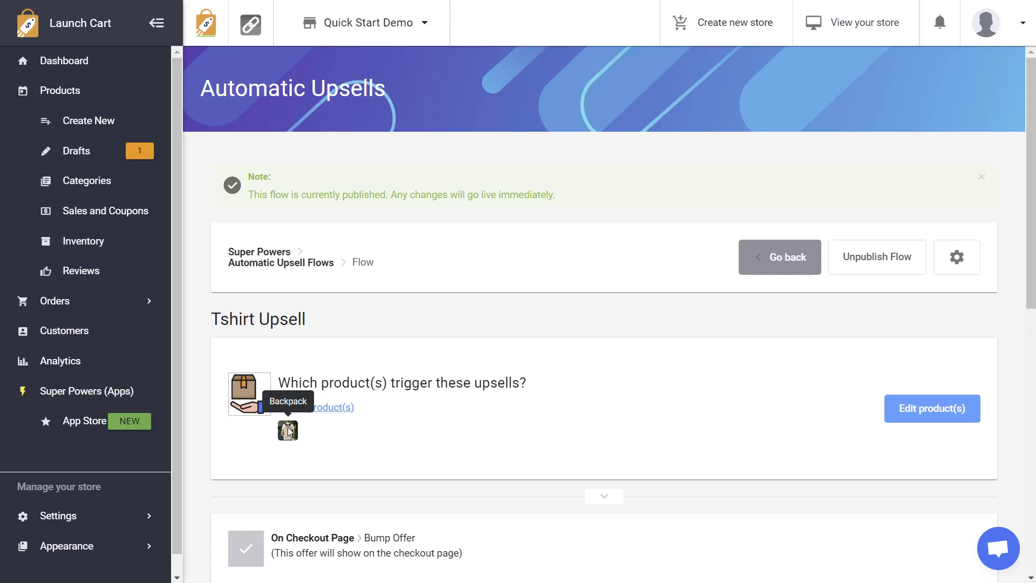
# Examine the views, conversion and total revenue statistics of the T-Shirt upsell offer
pyautogui.scroll(-10, 363, 446)
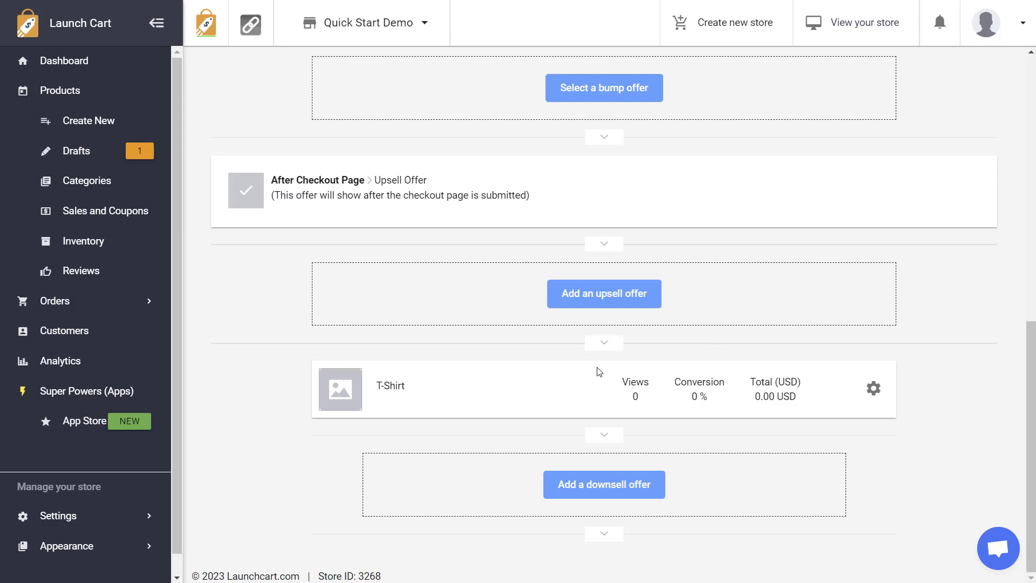
pyautogui.moveTo(625, 385); pyautogui.dragTo(641, 401)
pyautogui.moveTo(677, 382); pyautogui.dragTo(811, 407)
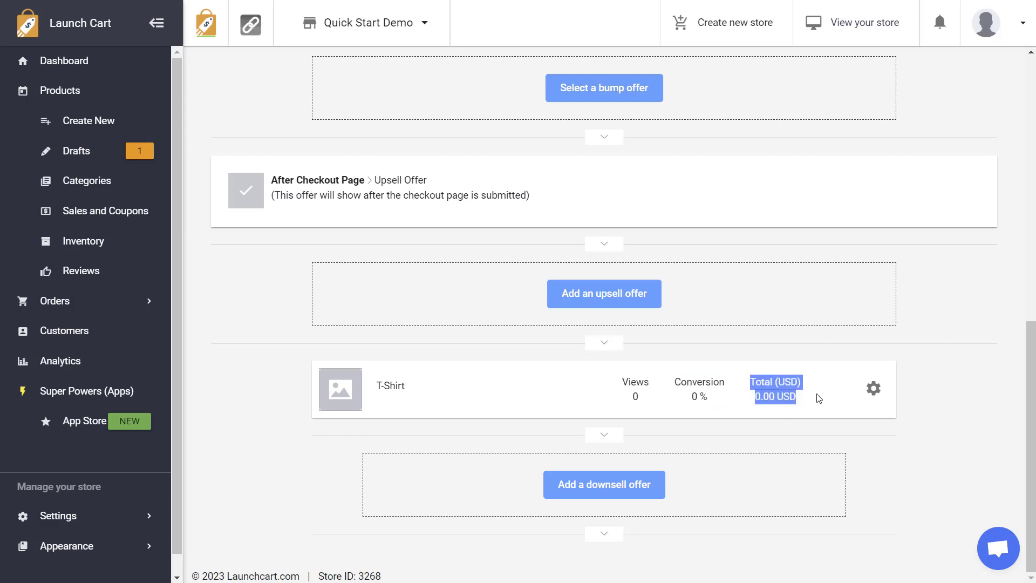
pyautogui.click(815, 399)
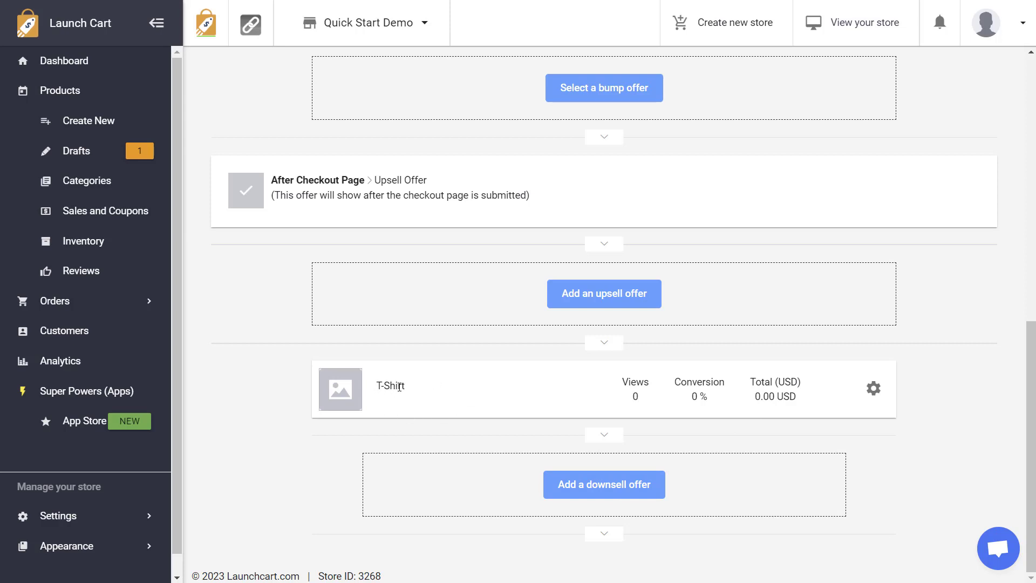
# Add Leggings as the downsell offer under the T-Shirt upsell and open its offer page for editing
pyautogui.click(604, 489)
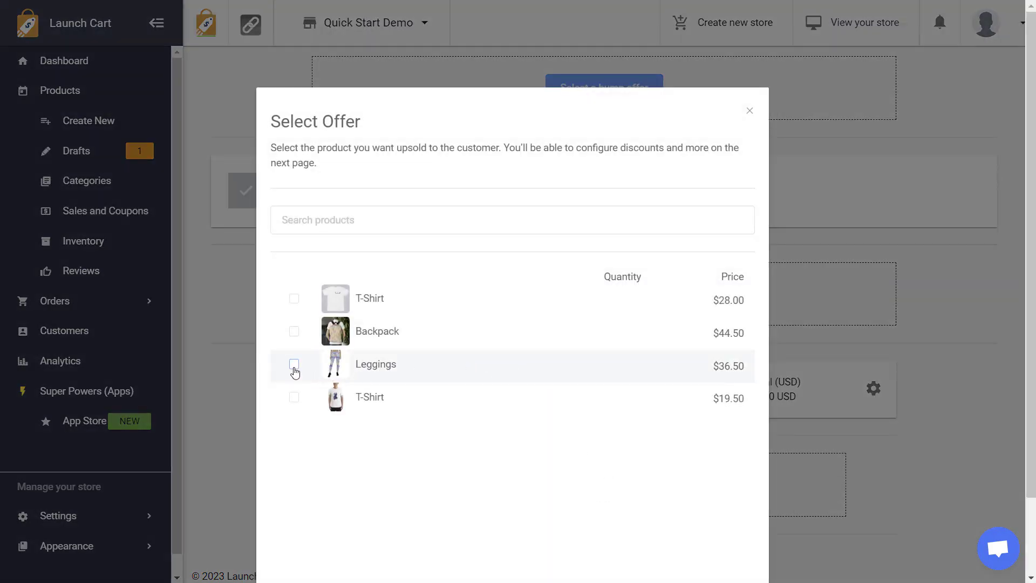
pyautogui.click(294, 365)
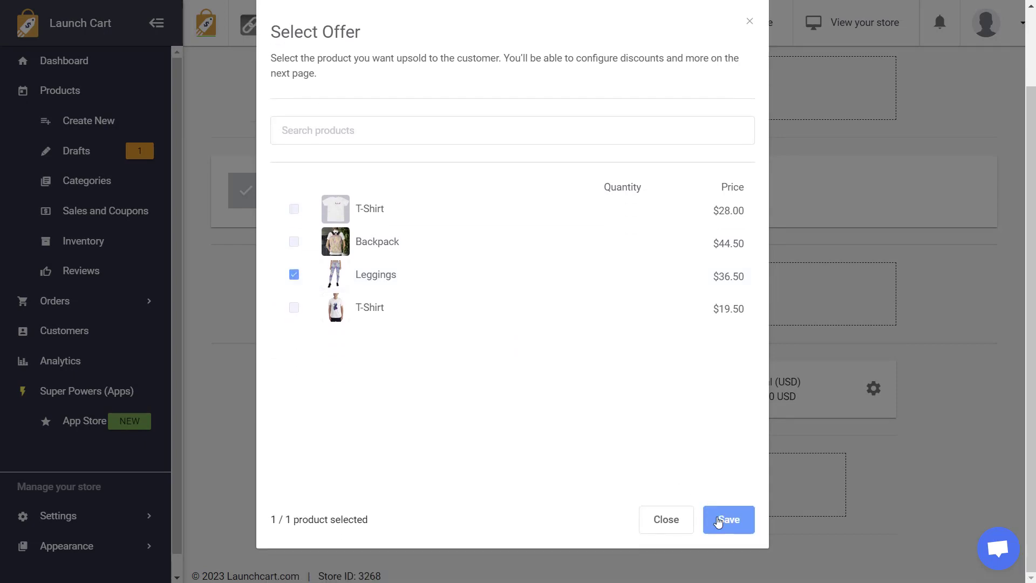
pyautogui.click(718, 521)
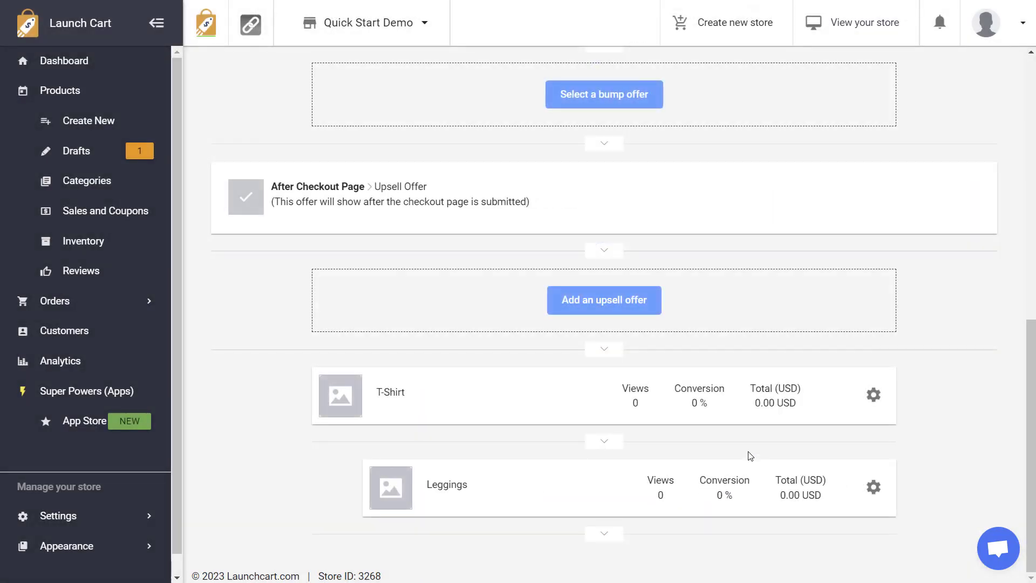
pyautogui.click(874, 487)
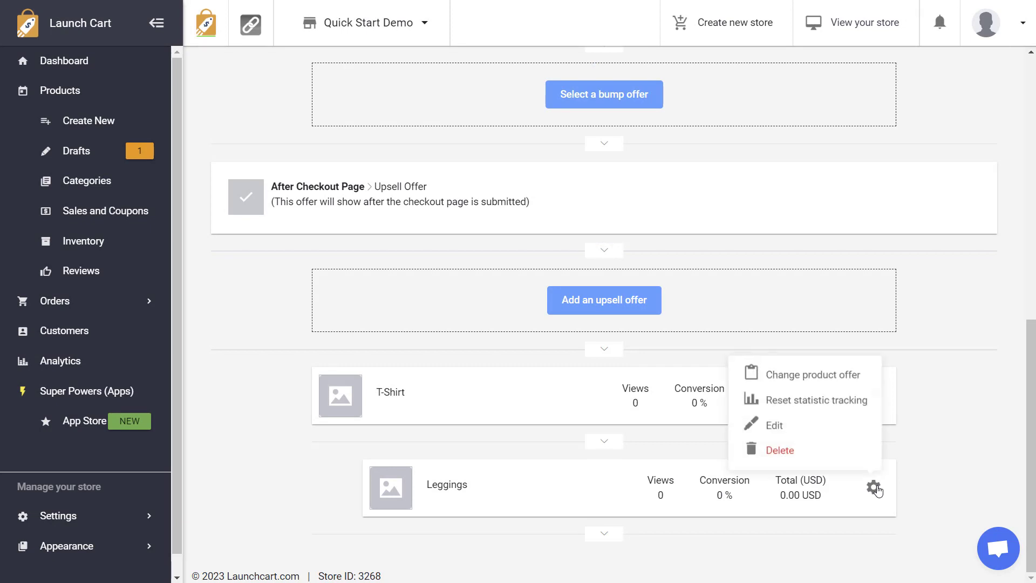
pyautogui.click(811, 425)
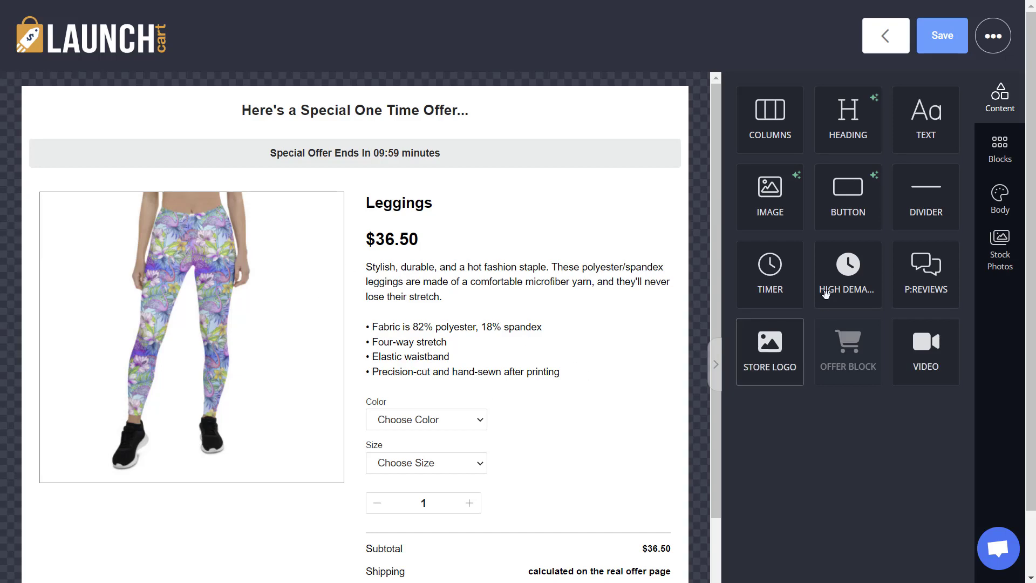
# Apply a fixed amount discount of 12 to the Leggings offer block
pyautogui.click(431, 350)
pyautogui.scroll(-15, 921, 428)
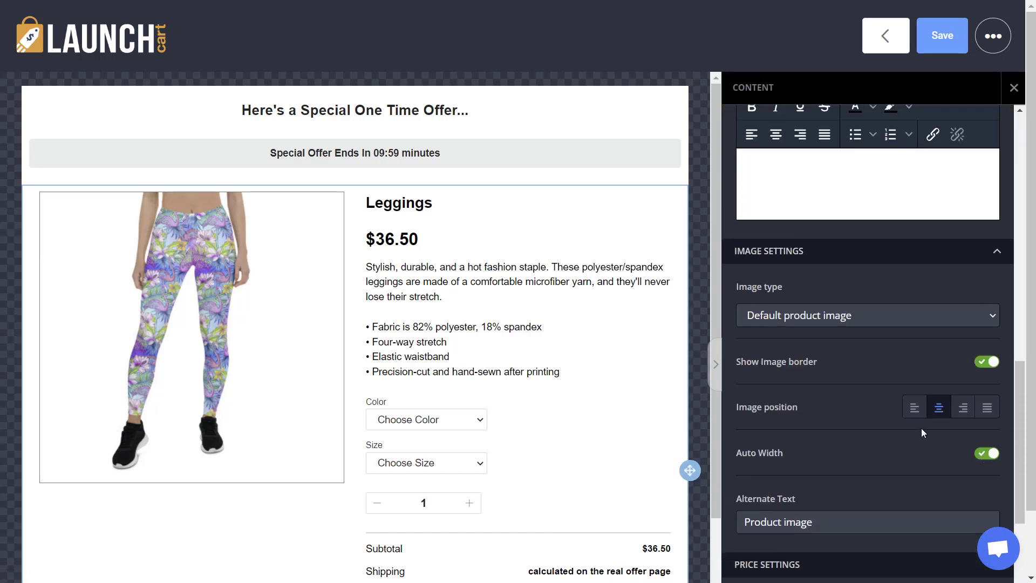
pyautogui.scroll(-5, 926, 429)
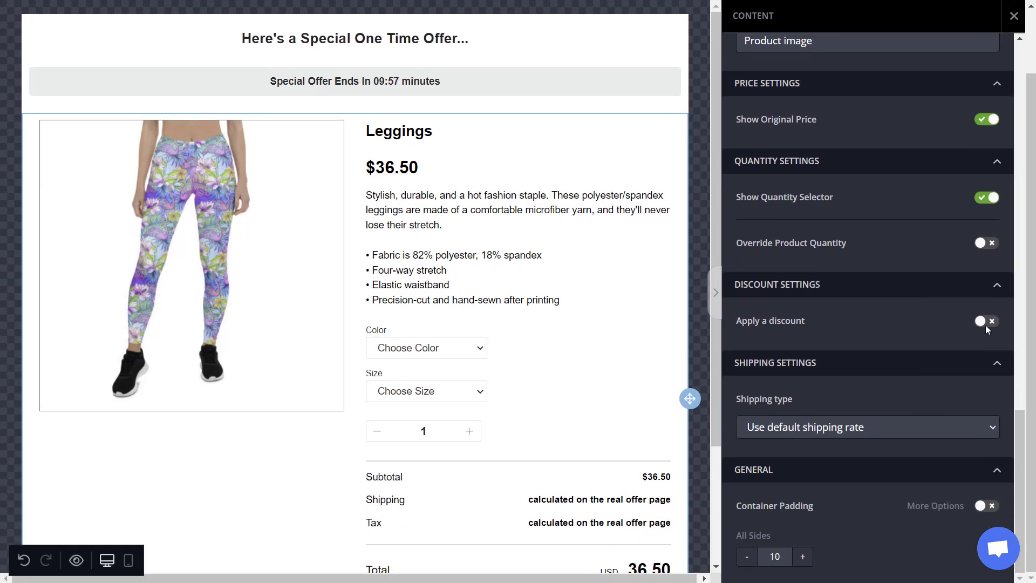
pyautogui.click(987, 322)
pyautogui.click(987, 438)
pyautogui.click(987, 438)
pyautogui.click(988, 439)
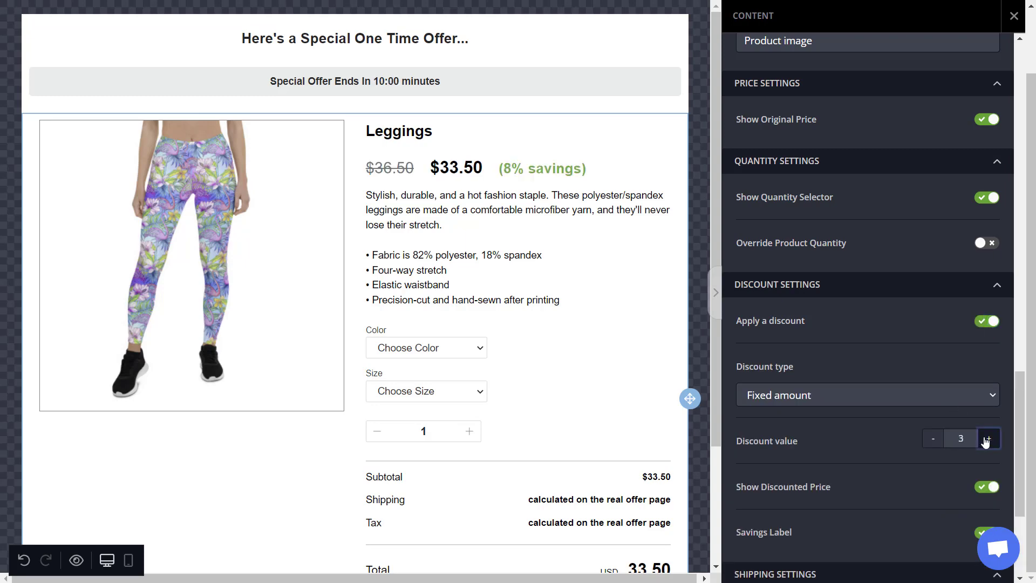
pyautogui.click(987, 438)
pyautogui.click(987, 438)
pyautogui.click(987, 438)
pyautogui.click(987, 438)
pyautogui.click(988, 438)
pyautogui.click(987, 439)
pyautogui.click(987, 438)
pyautogui.click(987, 438)
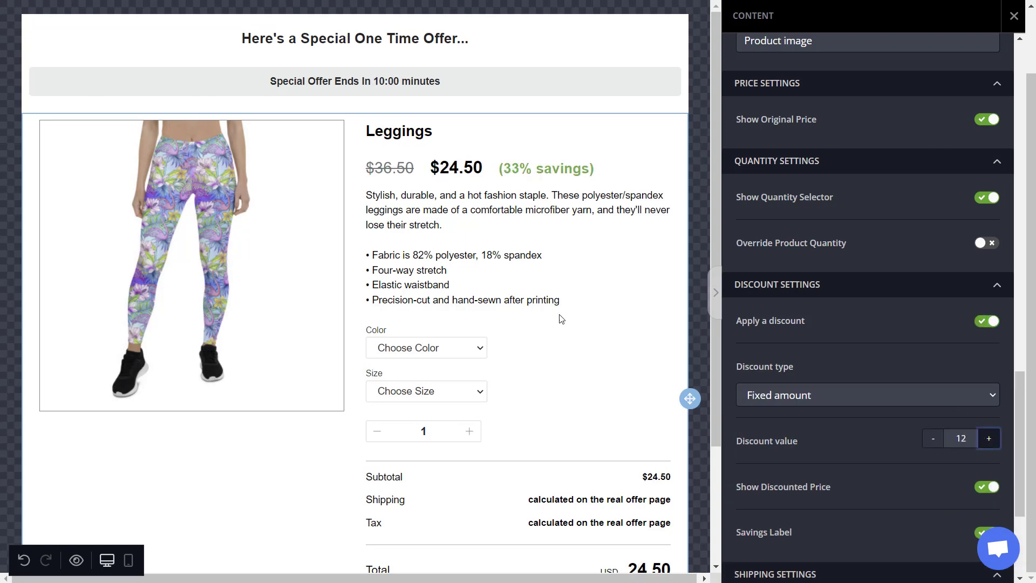
# Save the Leggings offer page and return to the upsell flow
pyautogui.scroll(-3, 550, 356)
pyautogui.scroll(-10, 841, 431)
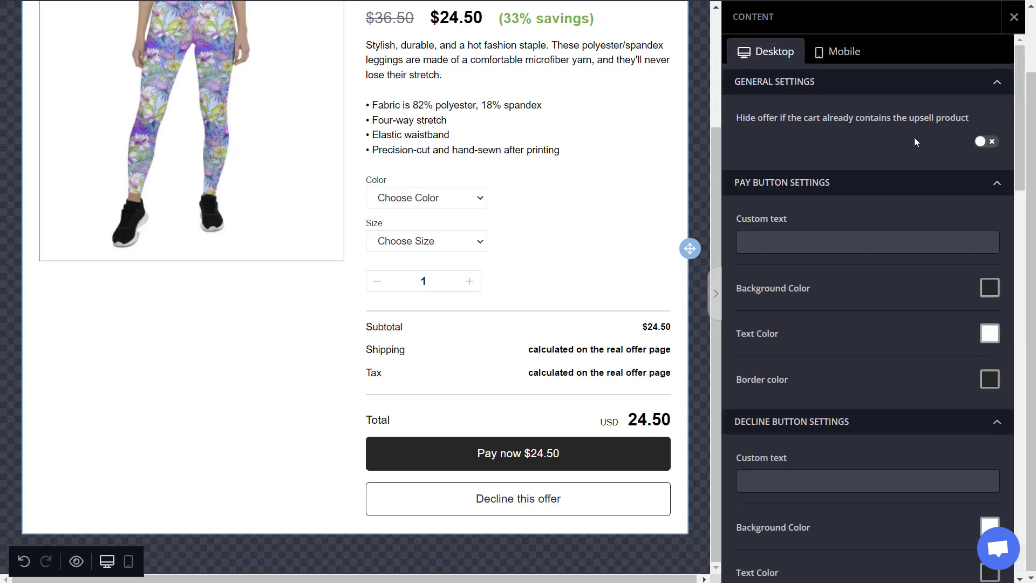
pyautogui.scroll(3, 914, 137)
pyautogui.click(950, 43)
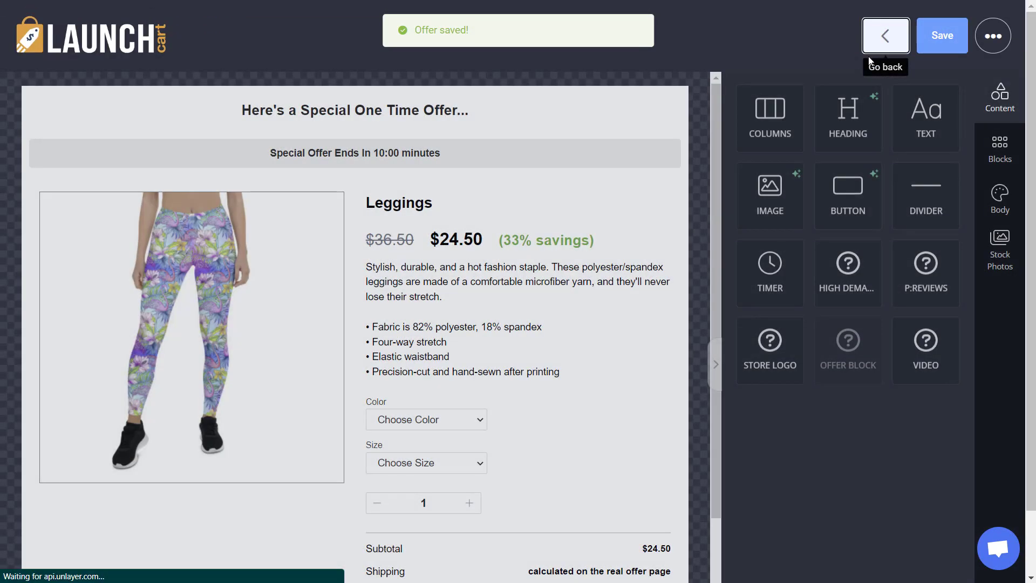
pyautogui.click(885, 35)
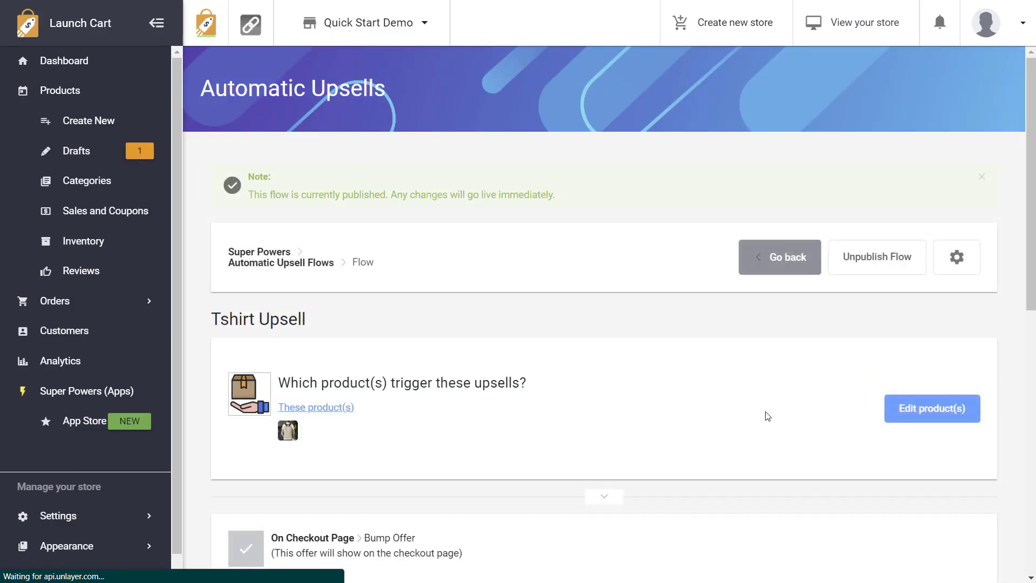
# Review the T-Shirt upsell and its Leggings downsell in the after-checkout part of the flow
pyautogui.scroll(-10, 765, 416)
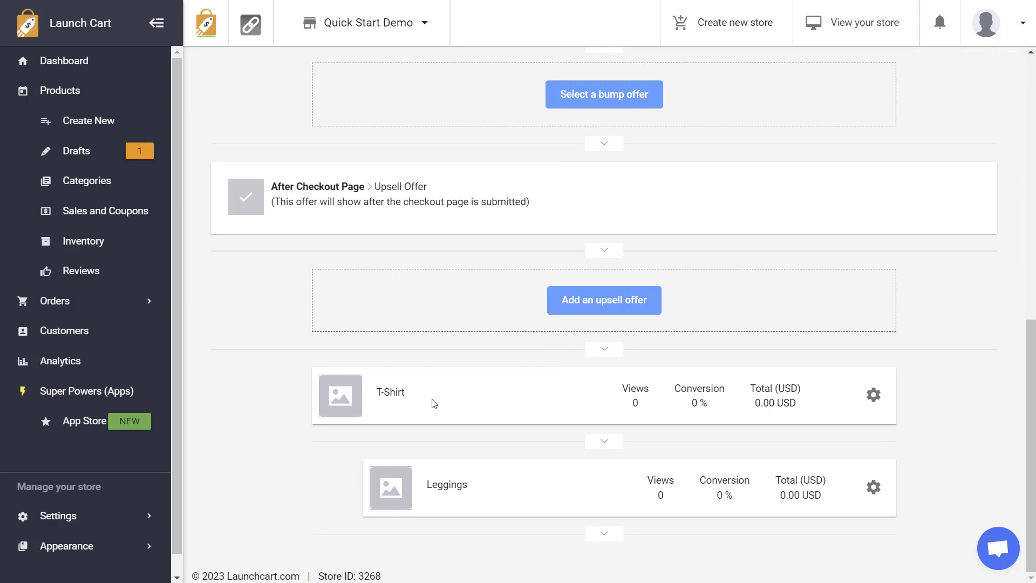
pyautogui.moveTo(406, 393); pyautogui.dragTo(391, 392)
pyautogui.moveTo(430, 485); pyautogui.dragTo(488, 498)
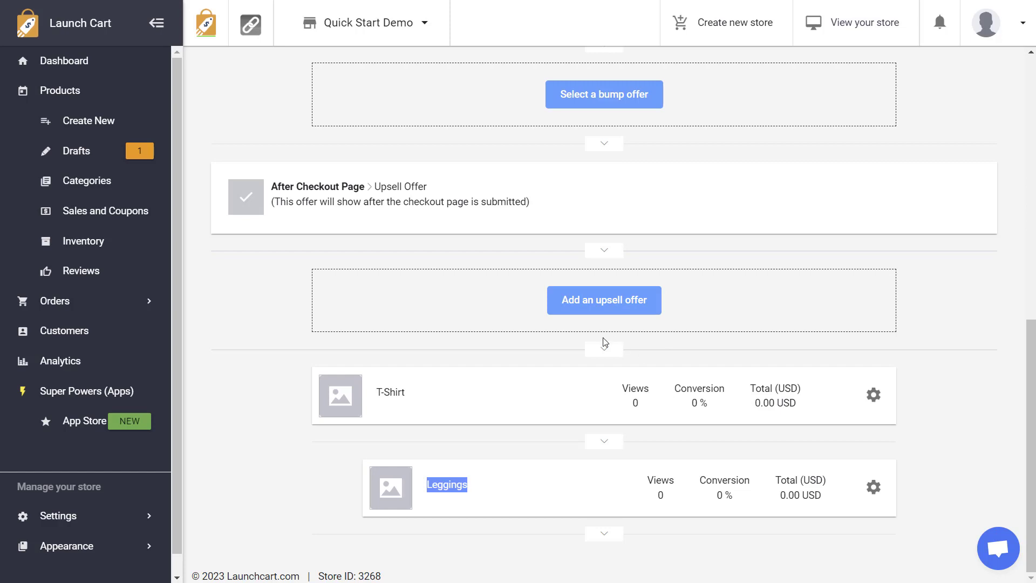
pyautogui.click(681, 315)
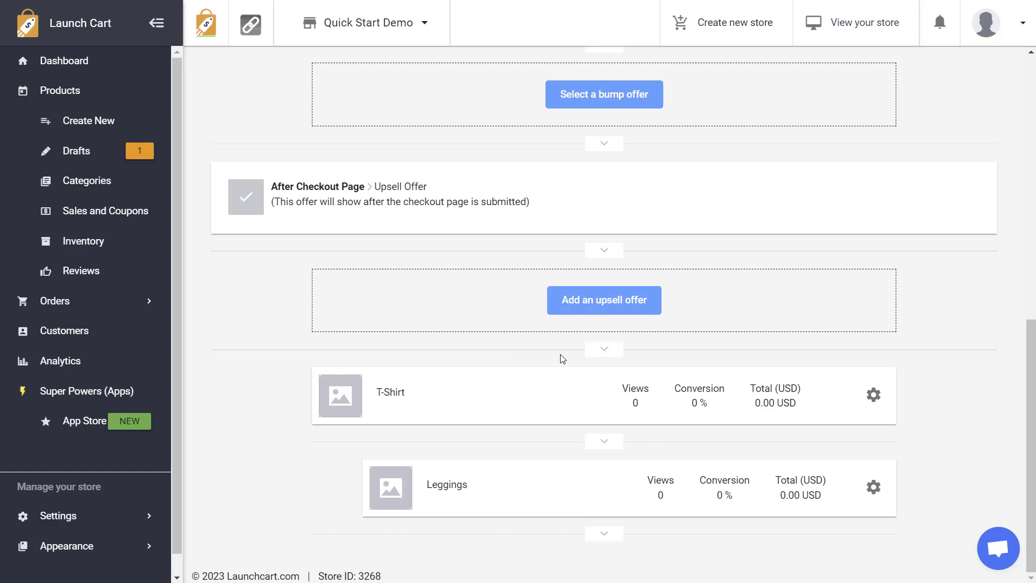
# Add the $19.50 T-Shirt as the checkout page bump offer and open the offer for editing
pyautogui.scroll(5, 563, 358)
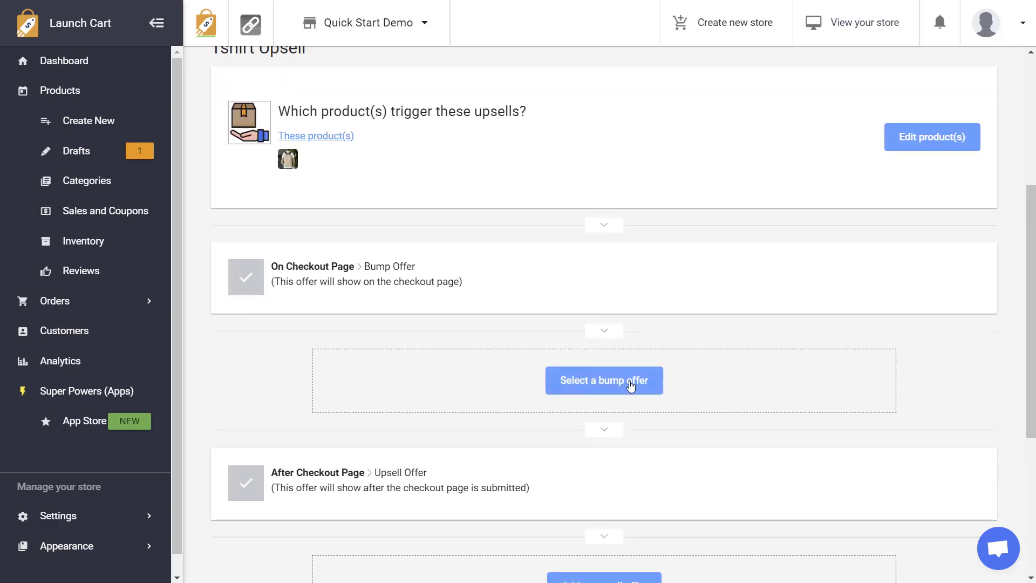
pyautogui.click(631, 385)
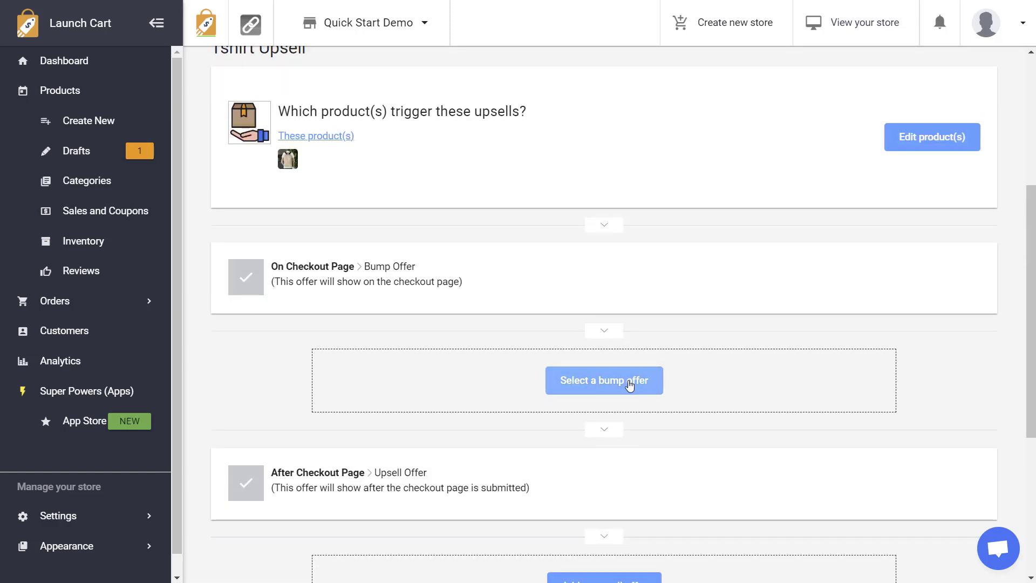
pyautogui.click(600, 382)
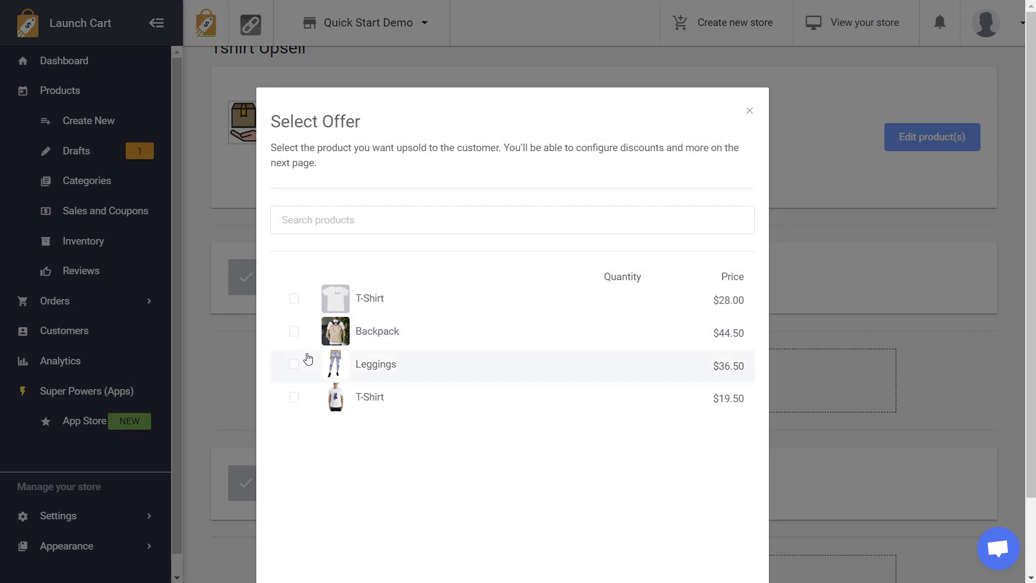
pyautogui.click(294, 397)
pyautogui.scroll(-2, 673, 422)
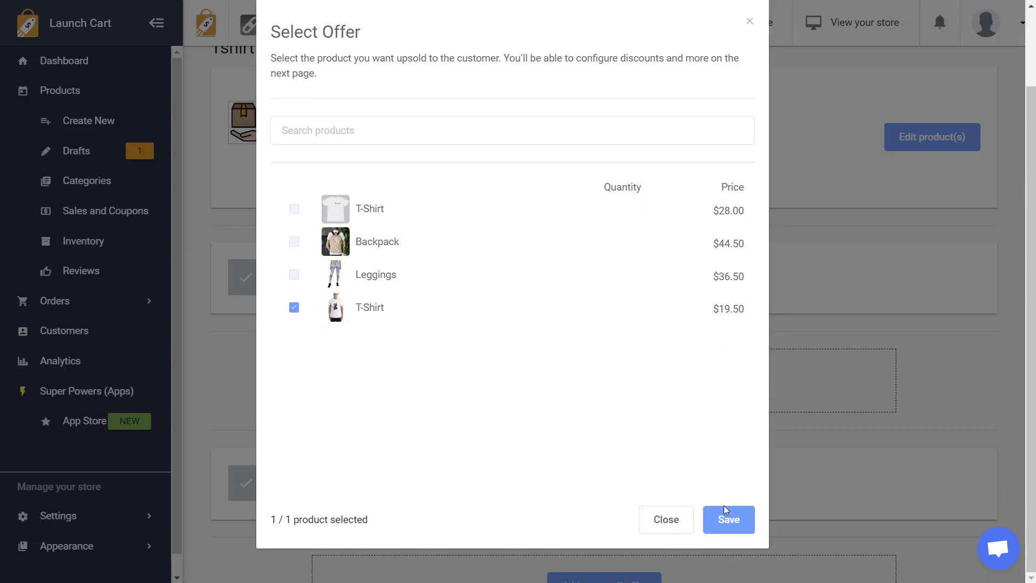
pyautogui.click(726, 517)
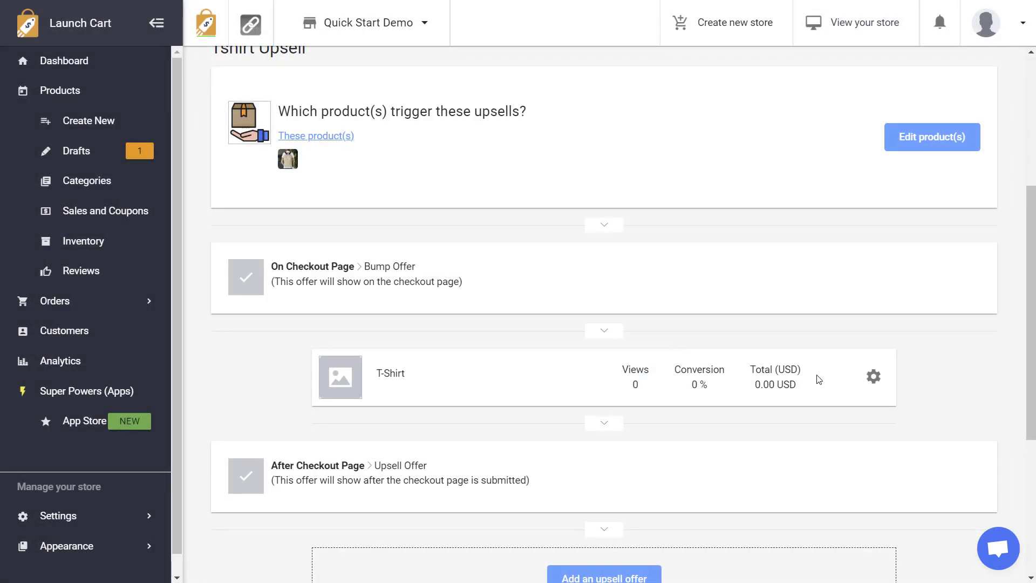
pyautogui.click(873, 377)
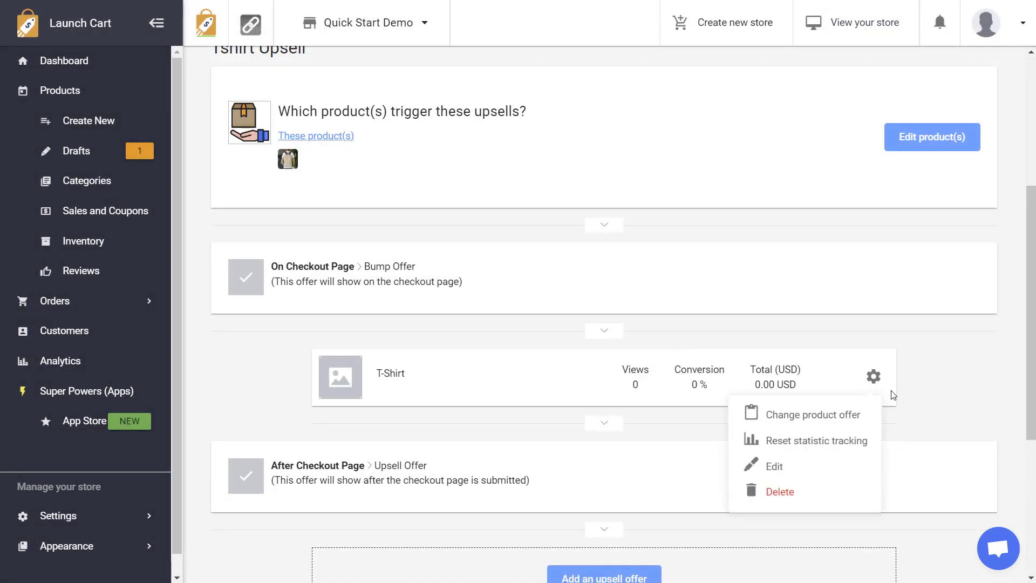
pyautogui.click(804, 467)
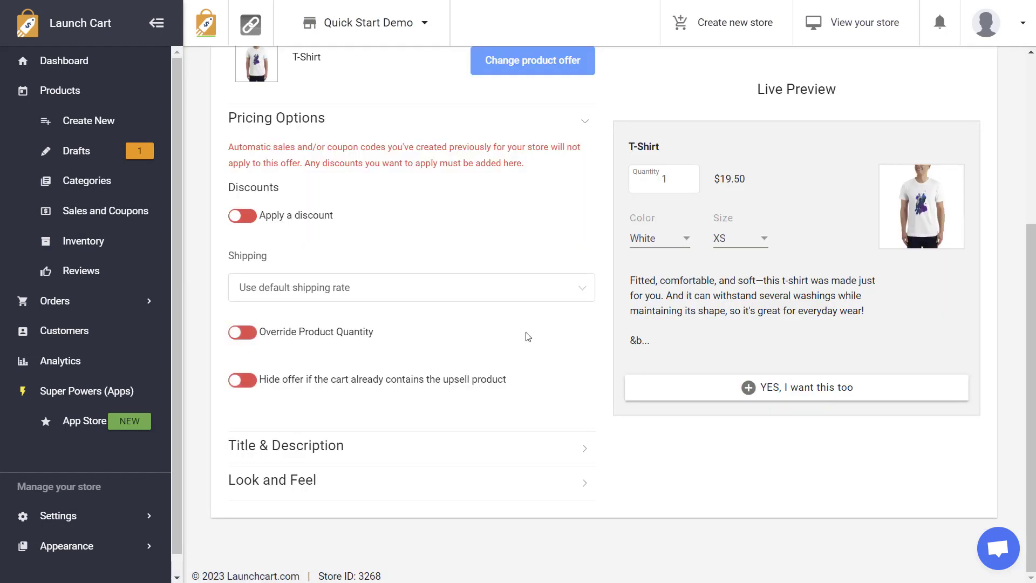
# Examine the product description in the T-Shirt bump offer's live preview
pyautogui.scroll(2, 574, 382)
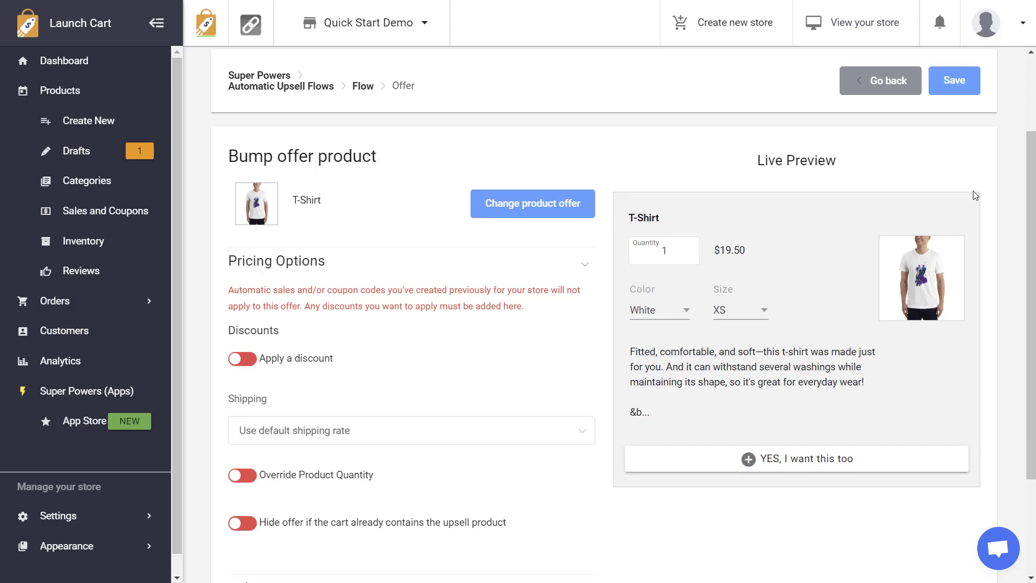
pyautogui.tripleClick(625, 403)
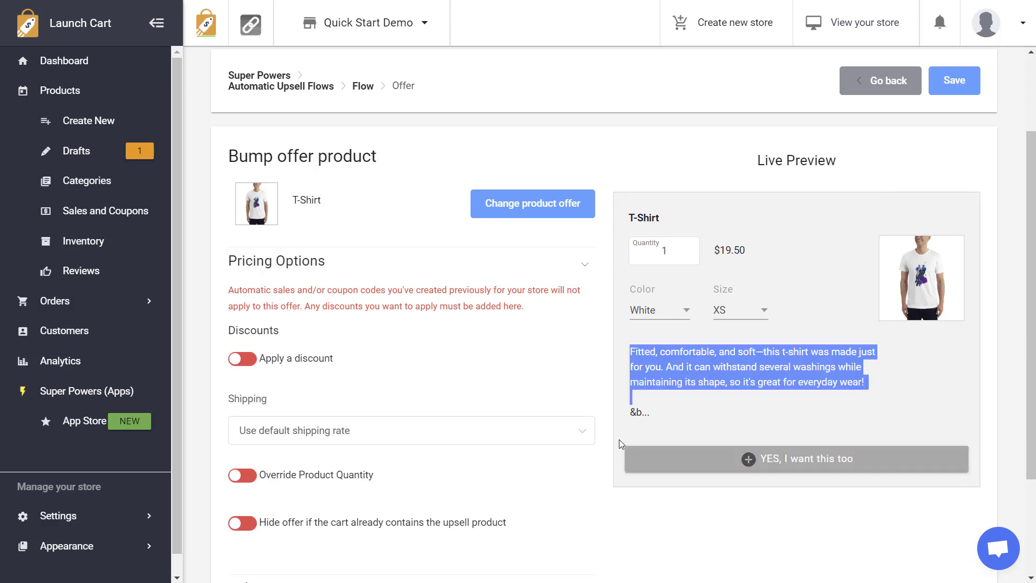
pyautogui.click(619, 435)
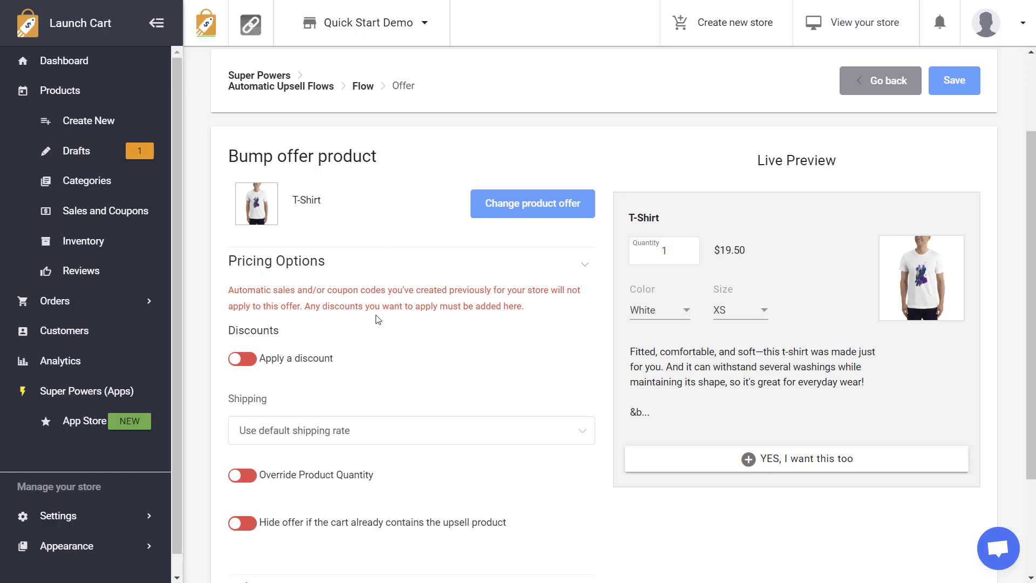
# Apply a fixed amount discount of 10 USD to the T-Shirt bump offer
pyautogui.click(242, 359)
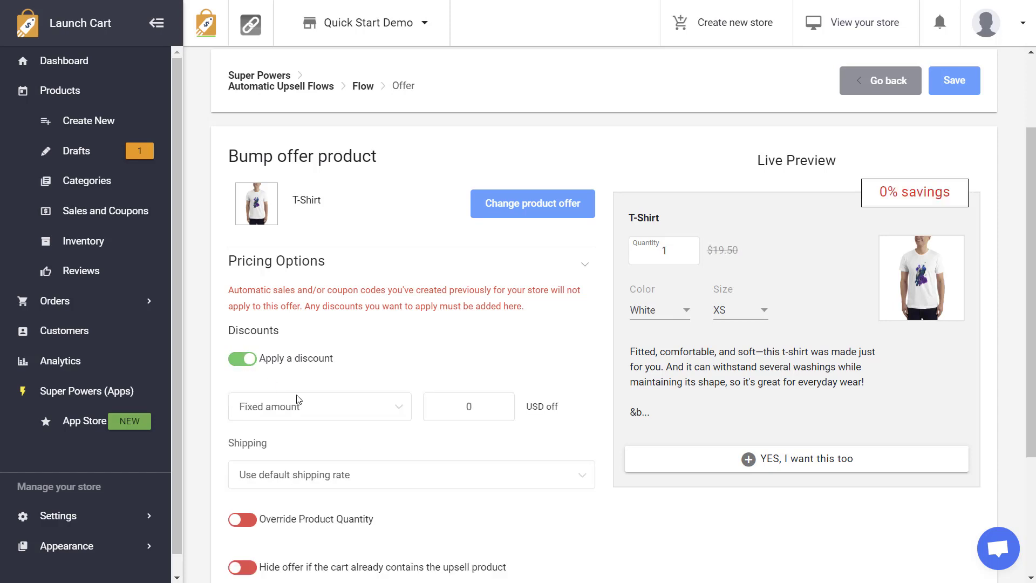
pyautogui.click(346, 413)
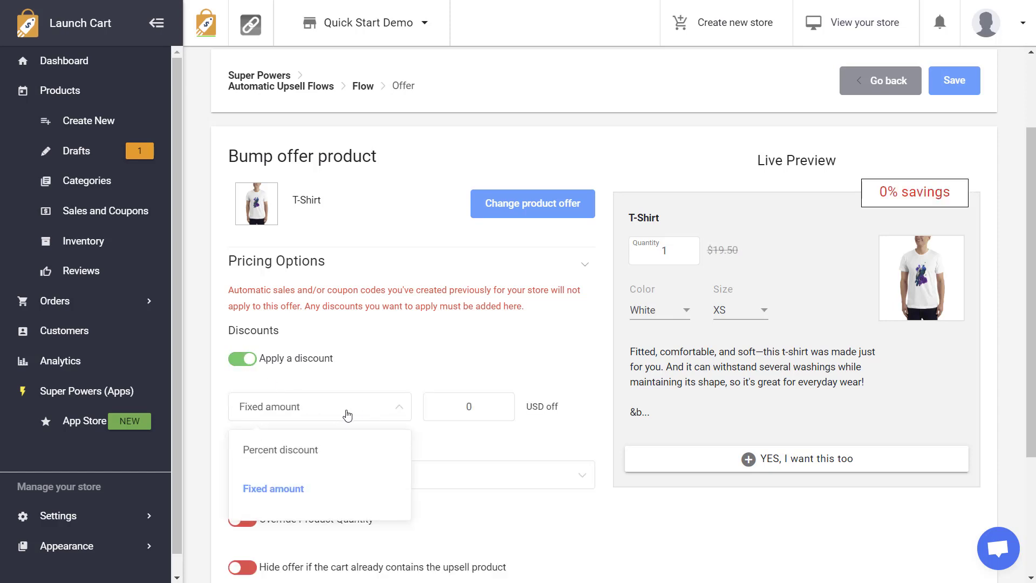
pyautogui.click(488, 410)
pyautogui.write('19')
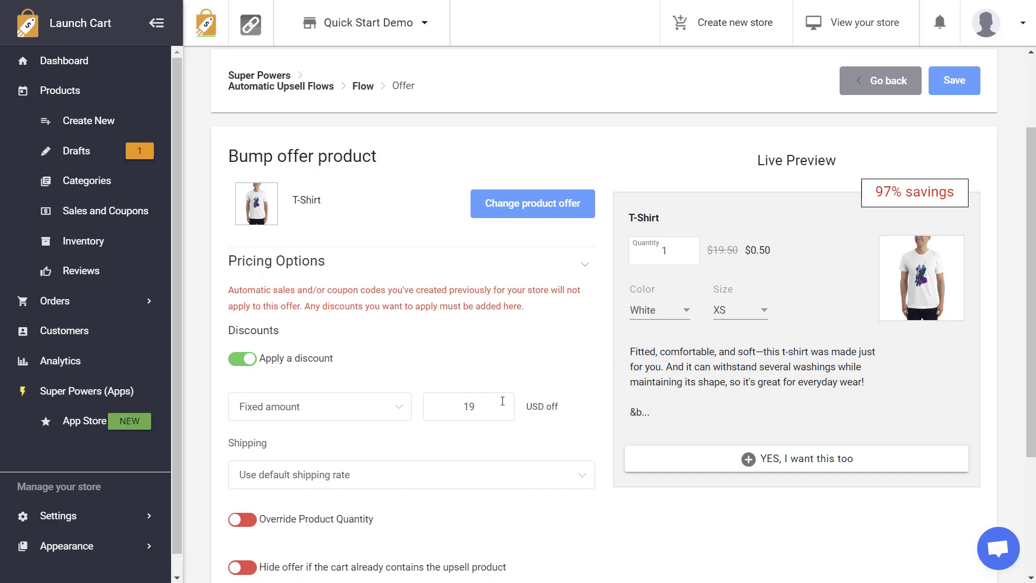
pyautogui.moveTo(489, 406); pyautogui.dragTo(426, 413)
pyautogui.write('0')
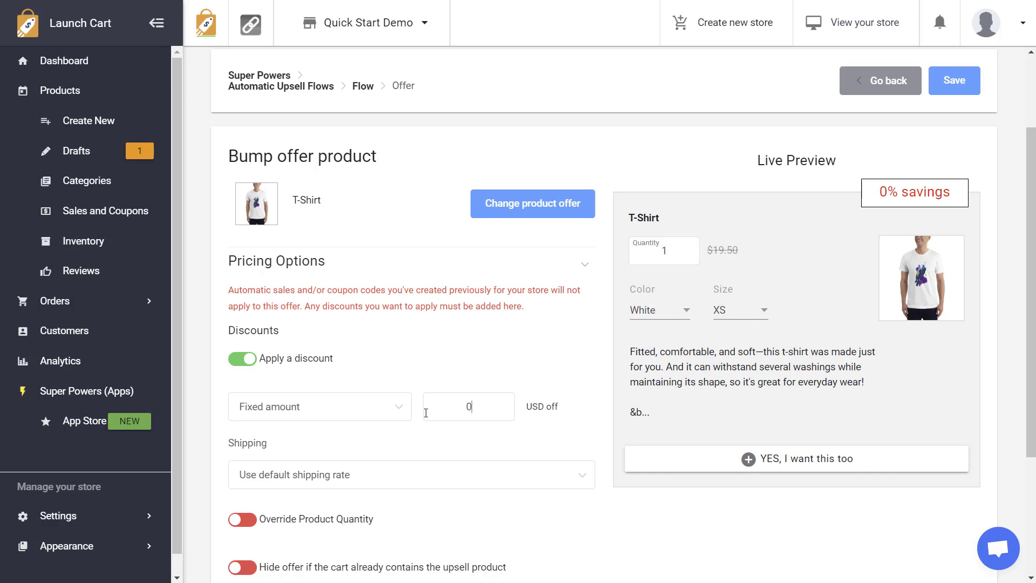
pyautogui.write('10')
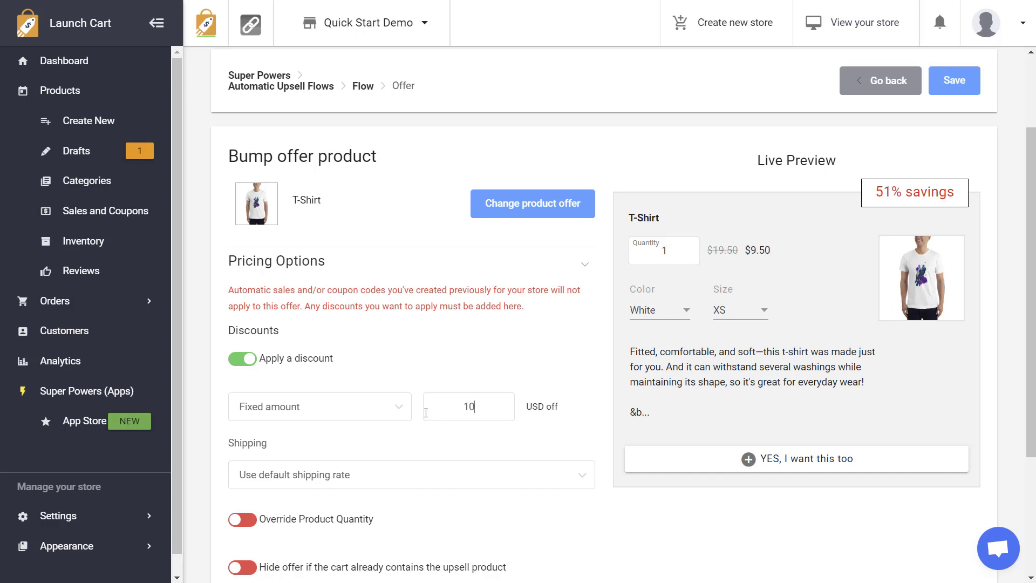
# Try Free Shipping for the bump offer and restore the default shipping rate
pyautogui.scroll(-3, 425, 413)
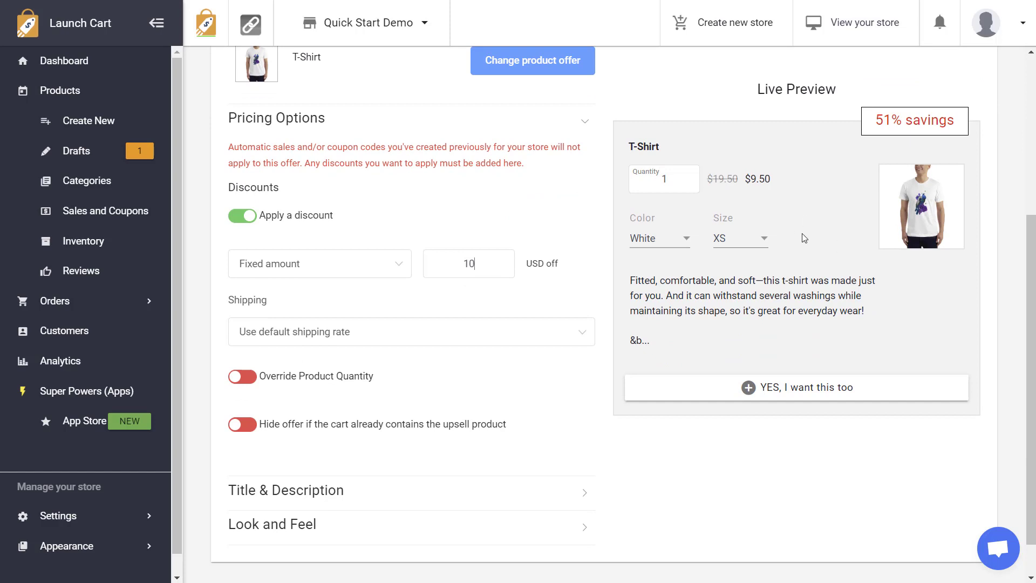
pyautogui.click(397, 328)
pyautogui.click(371, 431)
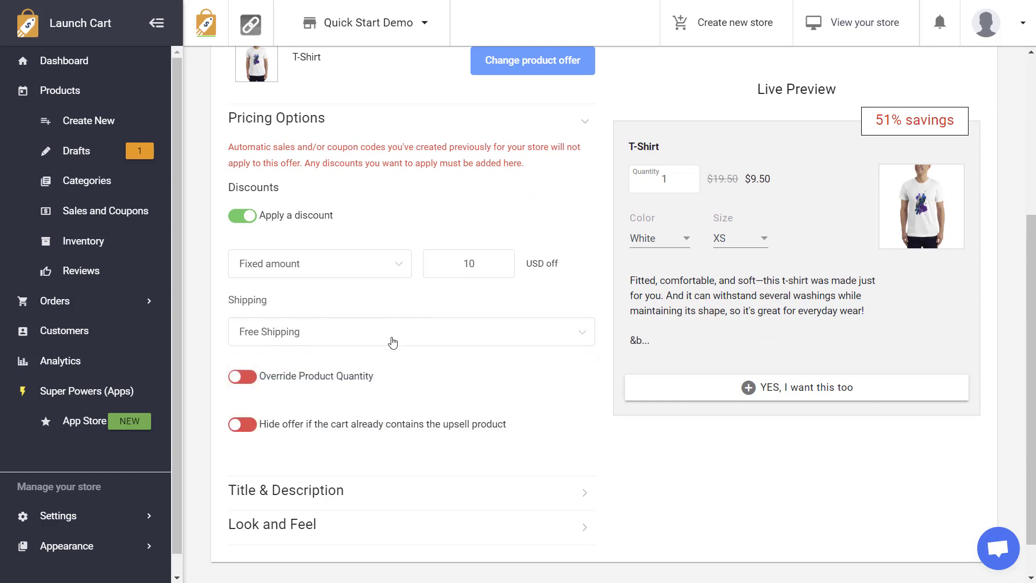
pyautogui.click(392, 342)
pyautogui.click(397, 375)
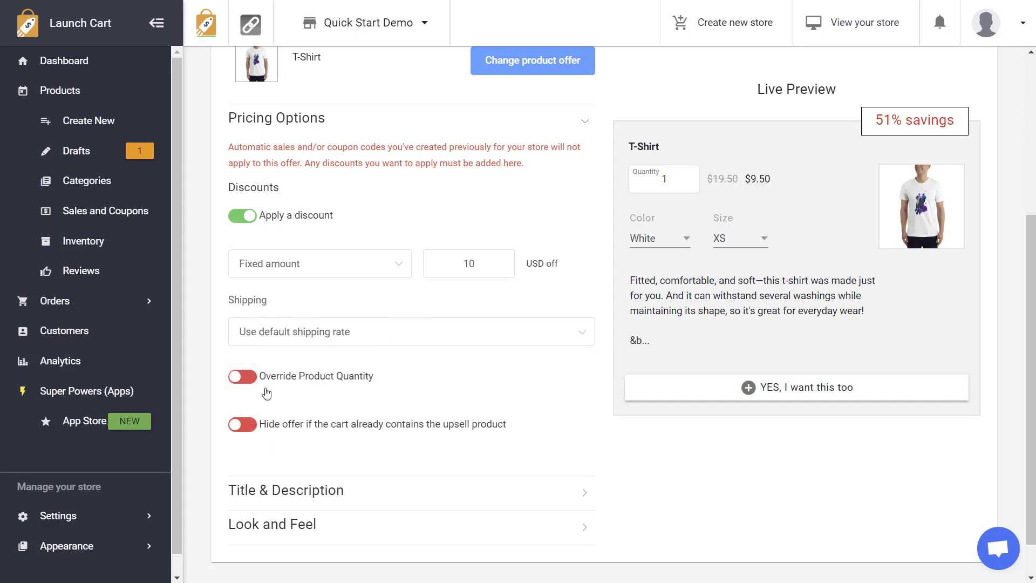
# Override the bump offer's product quantity with 4 and hide the offer if the cart already contains the upsell product
pyautogui.click(244, 377)
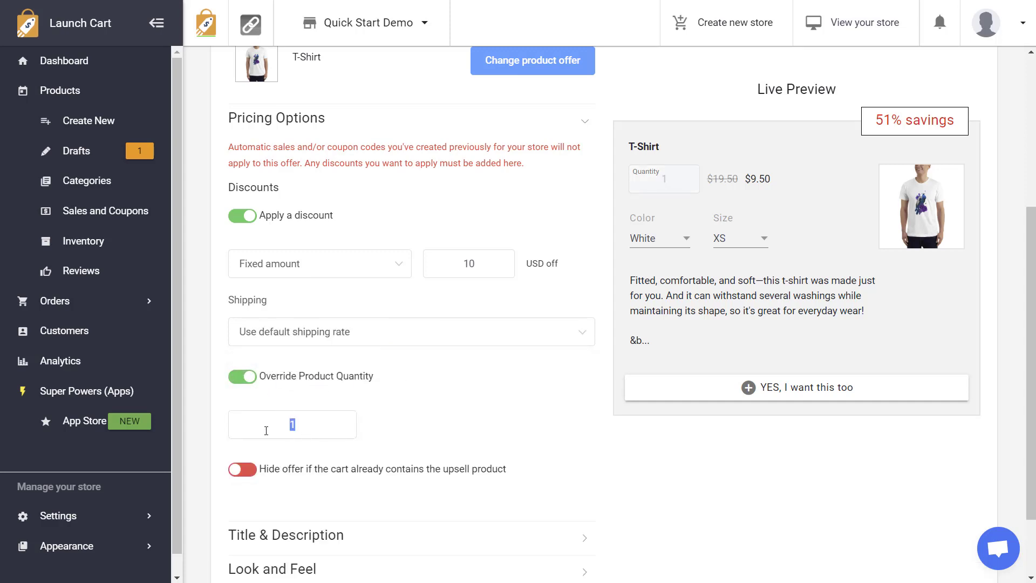
pyautogui.write('4')
pyautogui.moveTo(283, 475); pyautogui.dragTo(462, 471)
pyautogui.click(462, 471)
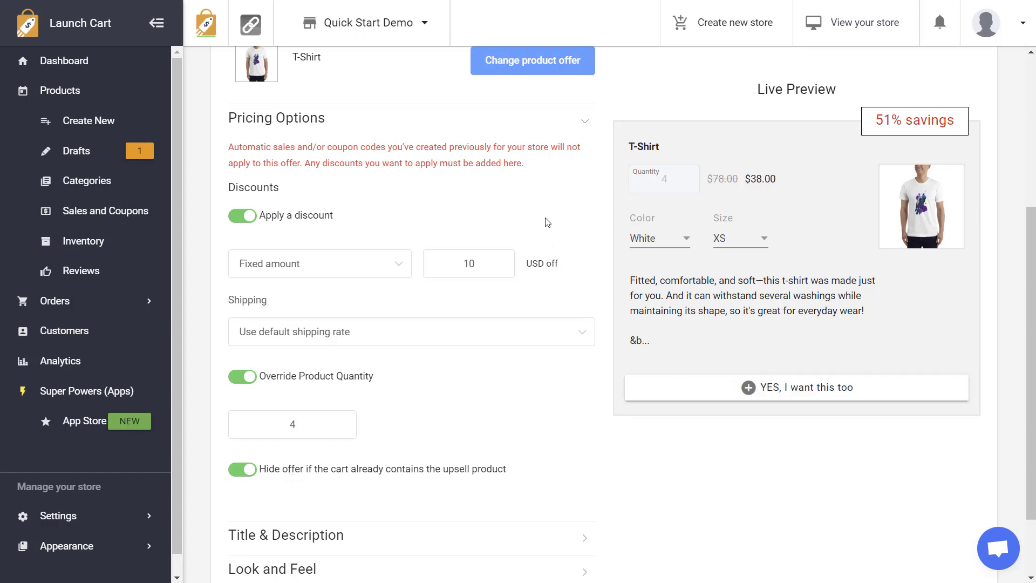
# Set the bump offer's title to "fgsafdsfsadfdsafds" and its description to "fdsafsdafsadfdsfdsa"
pyautogui.scroll(-2, 545, 459)
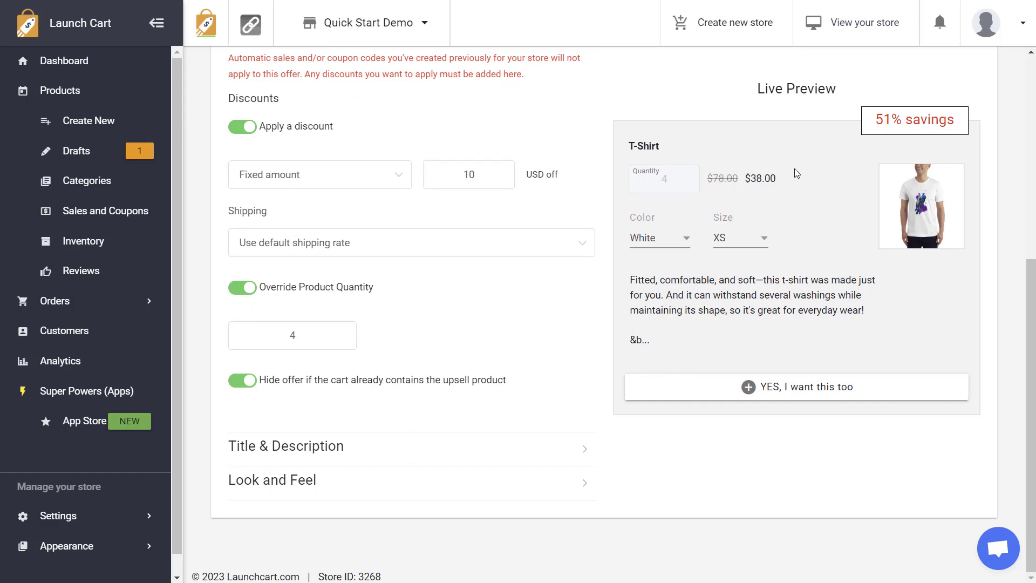
pyautogui.click(335, 449)
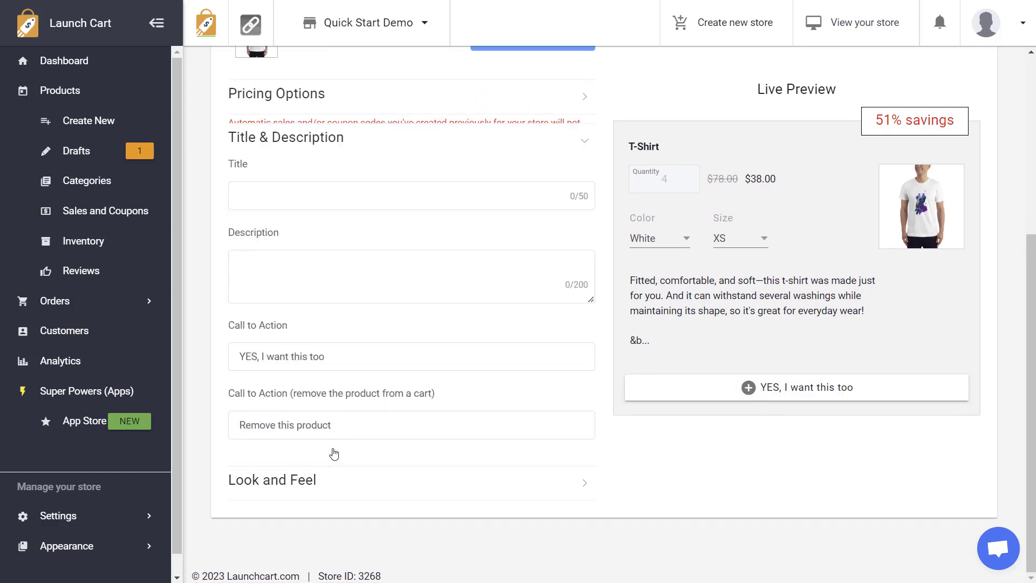
pyautogui.click(321, 189)
pyautogui.write('fgsafdsfsadfdsafds')
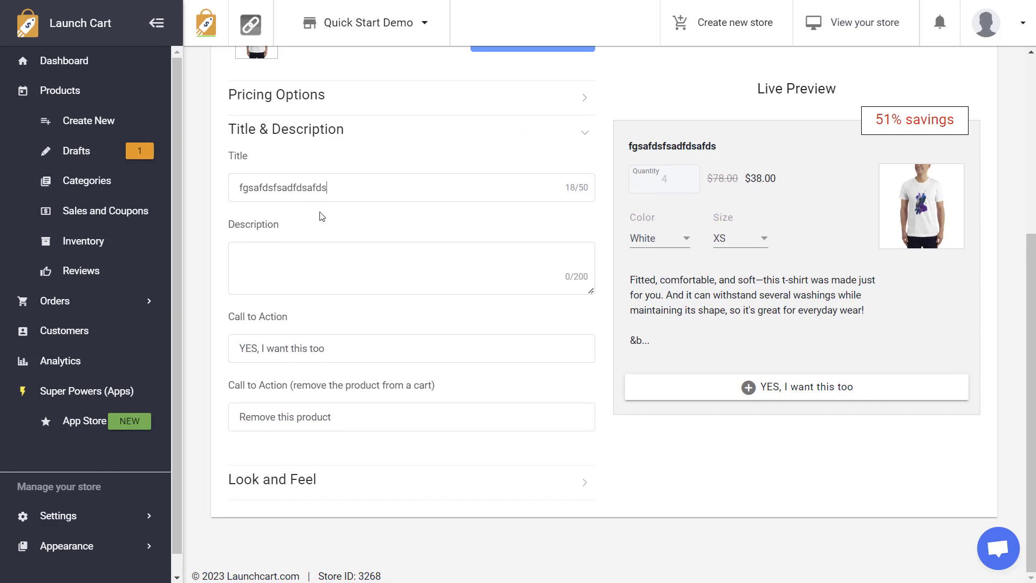
pyautogui.click(320, 253)
pyautogui.write('fdsafsdafsadfdsfdsa')
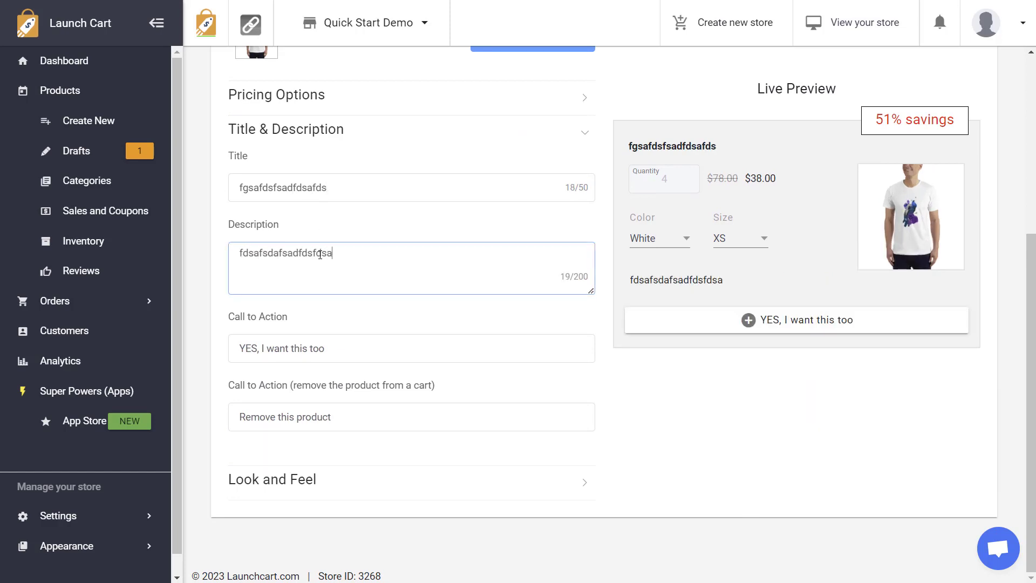
# Replace the bump offer's call to action with "fdsafdsfdsafdsfdsafds"
pyautogui.moveTo(339, 351); pyautogui.dragTo(139, 381)
pyautogui.write('fdsafds')
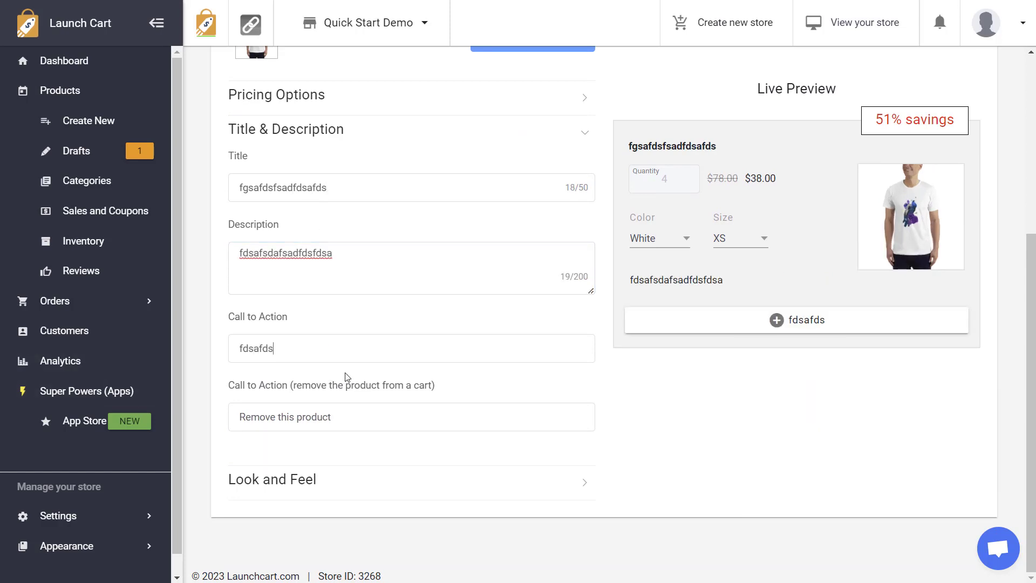
pyautogui.write('fdsafdsfdsafds')
pyautogui.click(347, 416)
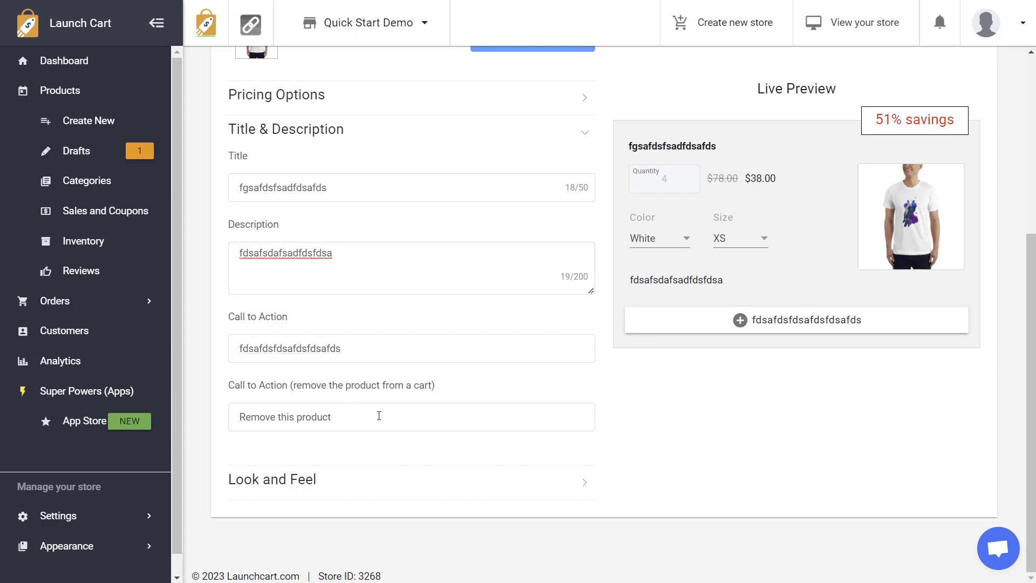
# Try the Dashed theme and hiding the image on the bump offer, restoring the Modern theme and the image
pyautogui.click(347, 480)
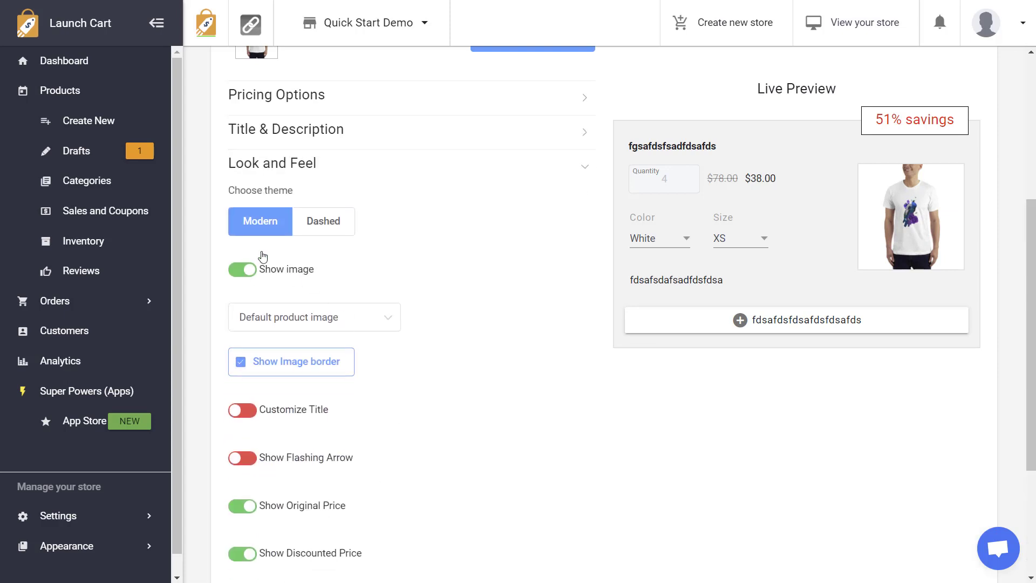
pyautogui.click(326, 228)
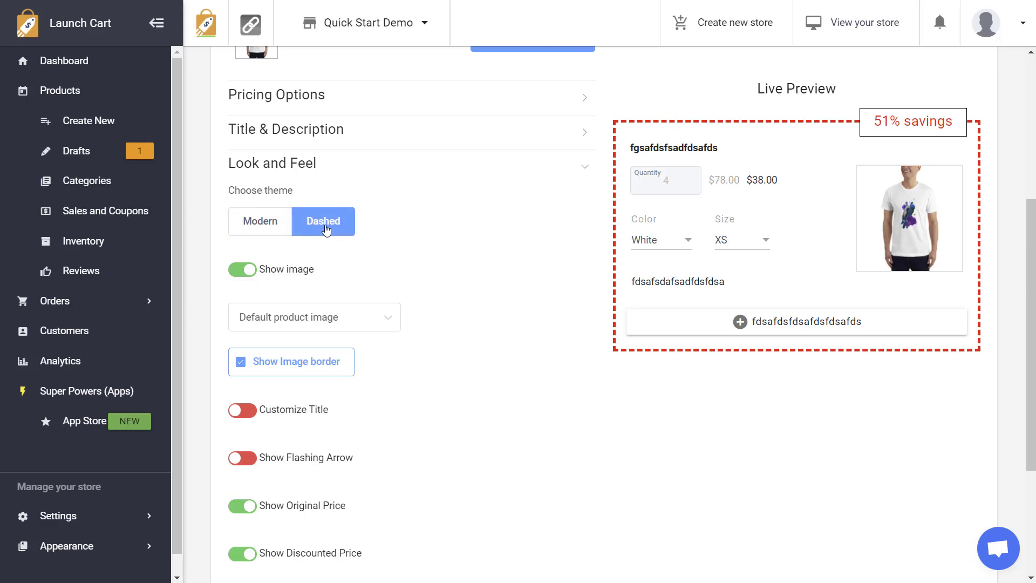
pyautogui.click(259, 224)
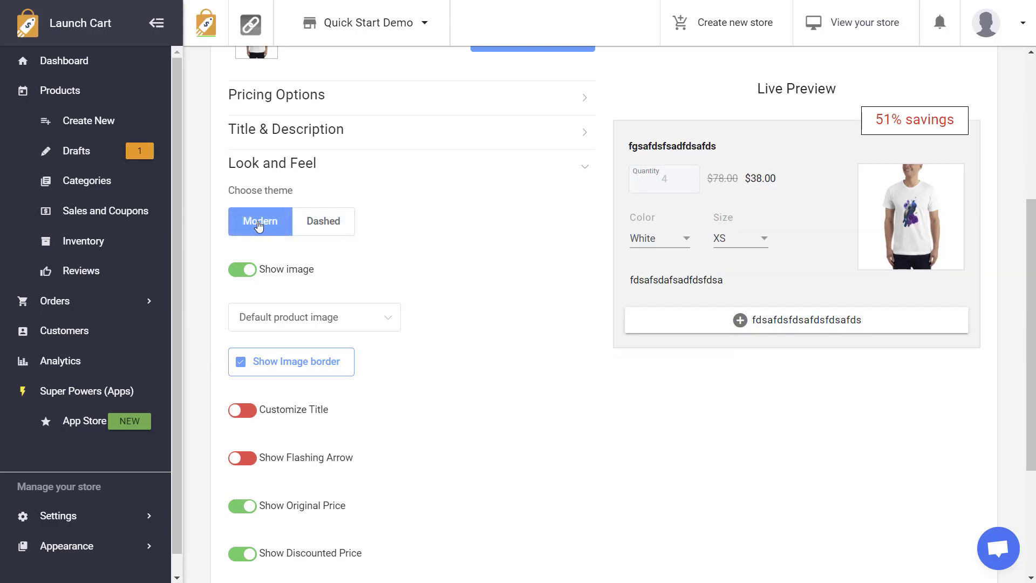
pyautogui.click(246, 271)
pyautogui.click(244, 270)
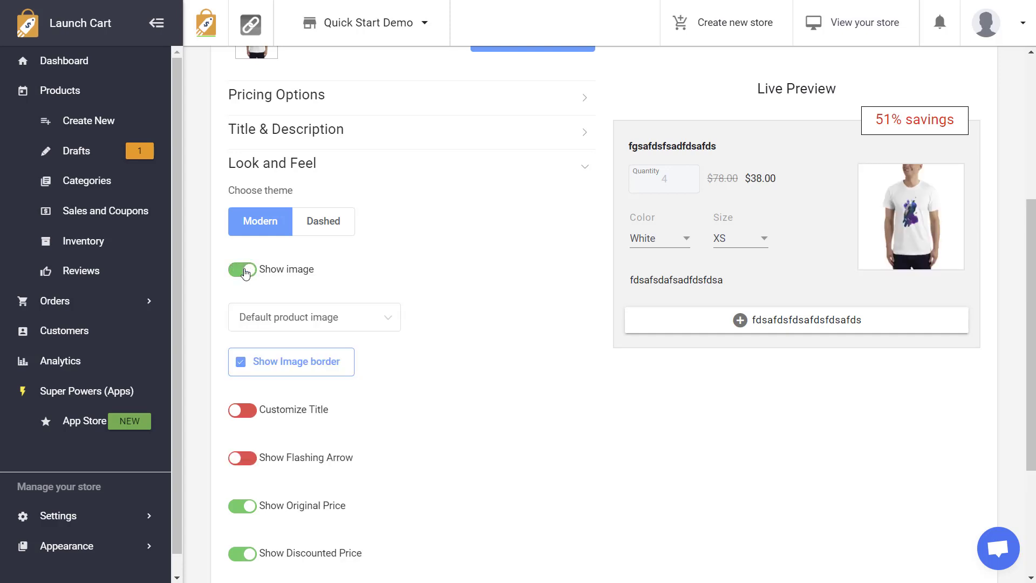
# Keep the default product image for the bump offer and turn off its image border
pyautogui.click(301, 322)
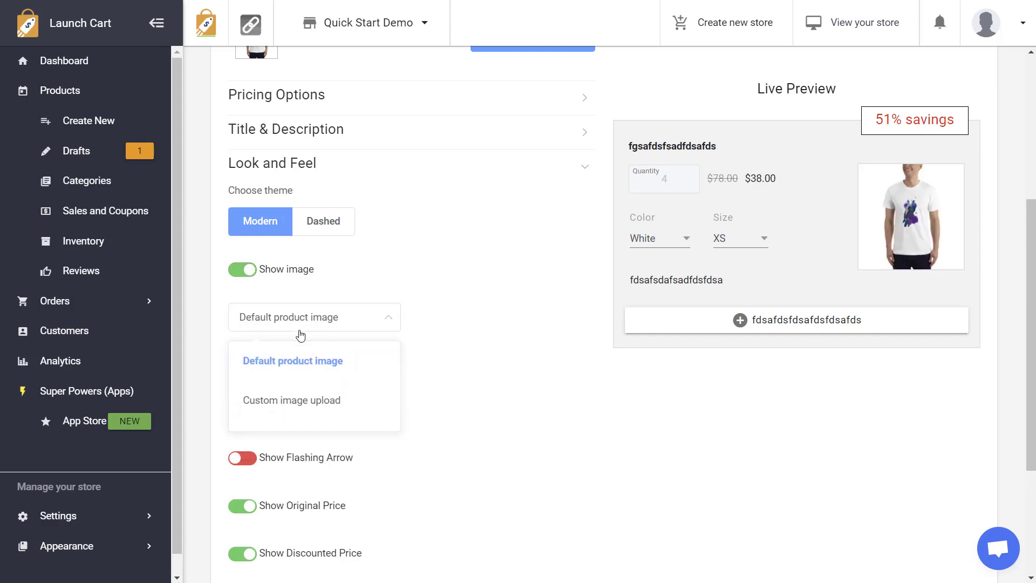
pyautogui.click(448, 399)
pyautogui.click(244, 367)
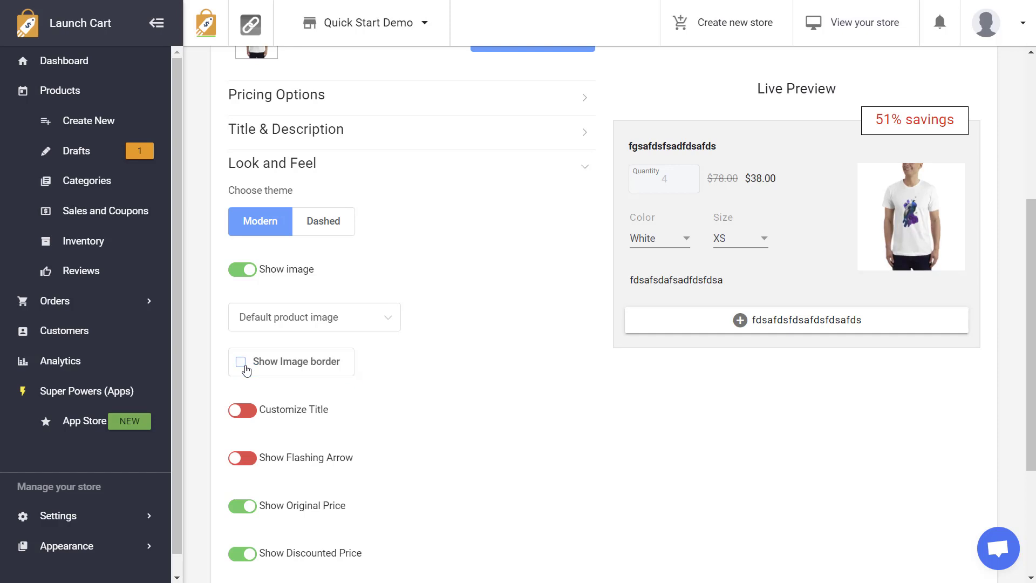
# Turn on the bump offer's image border and flashing arrow, keeping title customization off
pyautogui.click(243, 364)
pyautogui.click(243, 411)
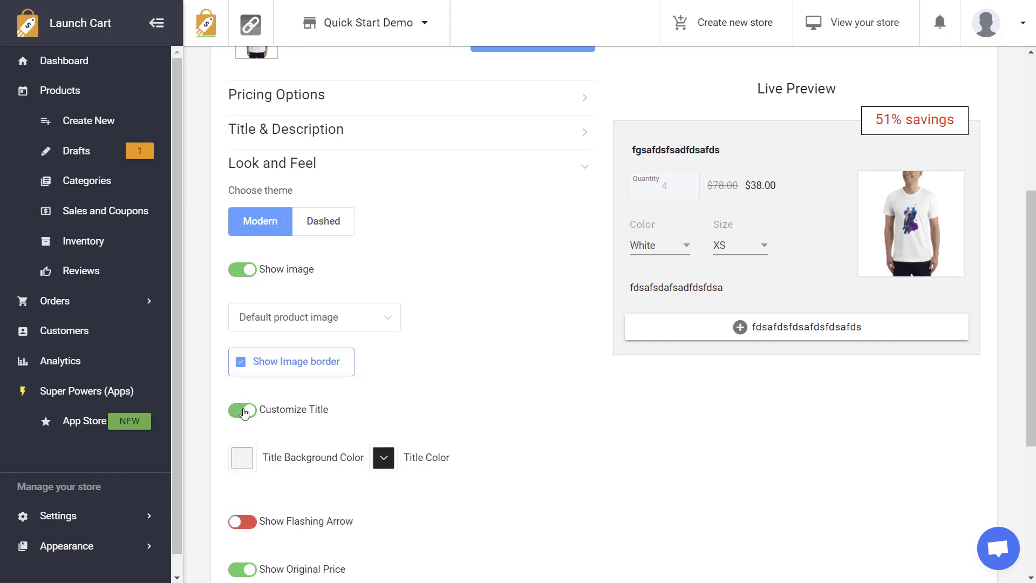
pyautogui.click(247, 413)
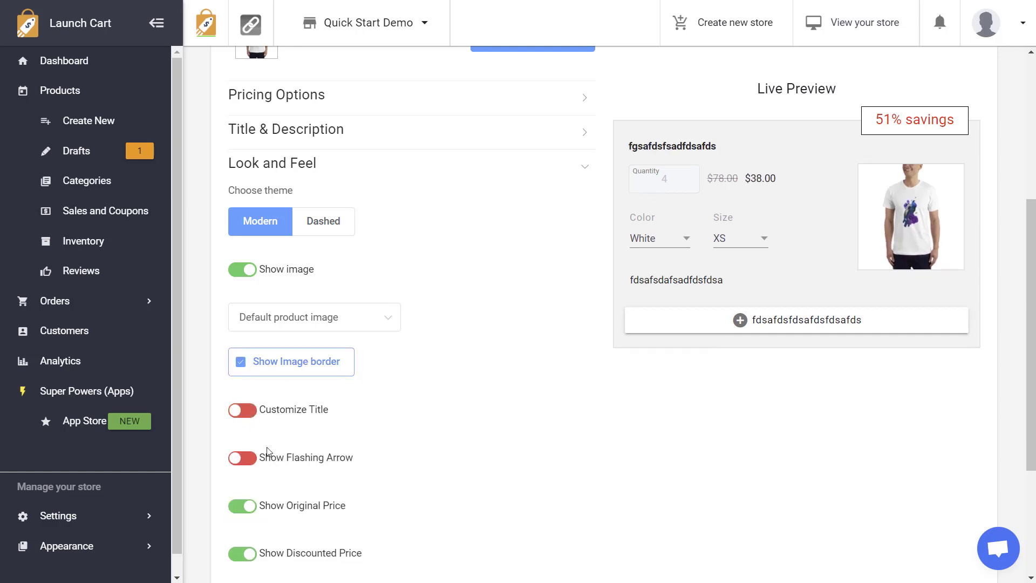
pyautogui.click(244, 461)
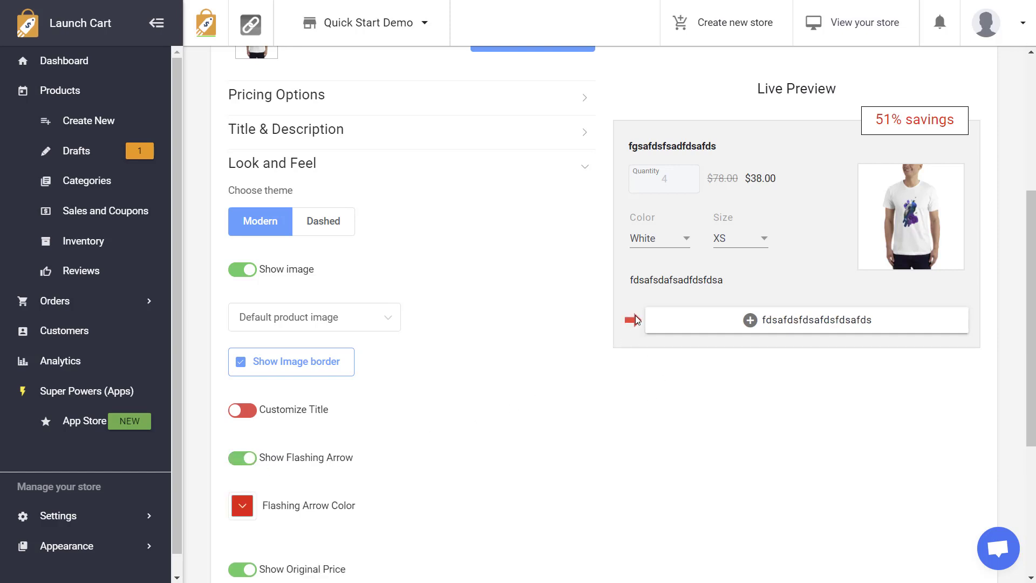
# Try hiding the original price, the discounted price and the discount flag on the bump offer
pyautogui.scroll(-4, 540, 387)
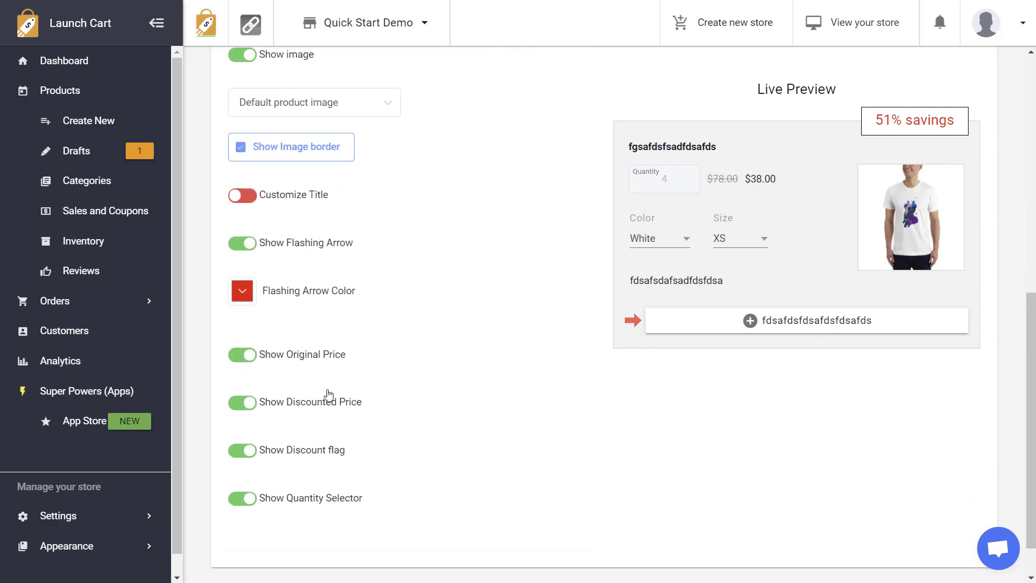
pyautogui.click(245, 358)
pyautogui.click(246, 358)
pyautogui.click(246, 359)
pyautogui.click(247, 359)
pyautogui.click(247, 409)
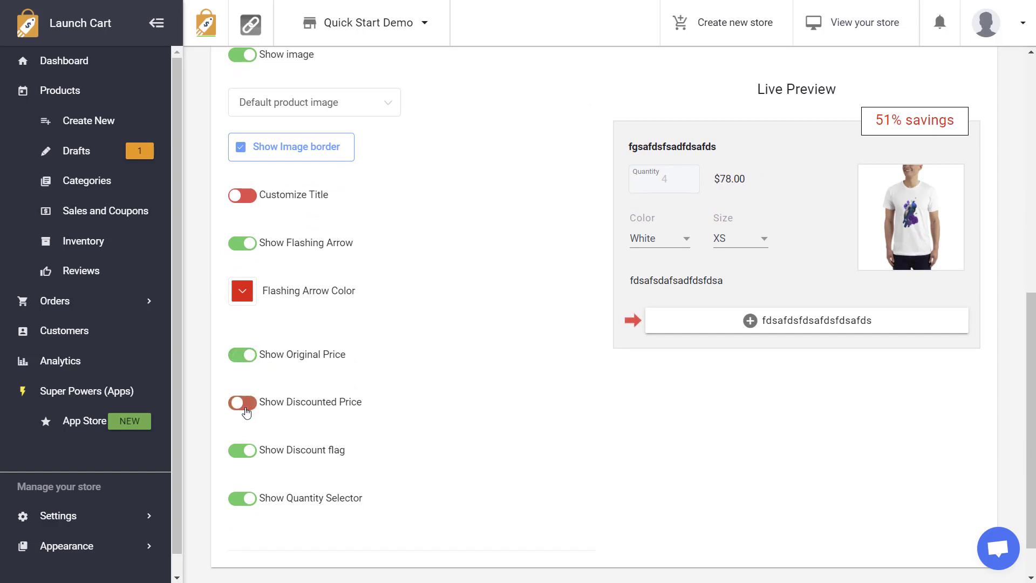
pyautogui.click(246, 407)
pyautogui.click(250, 451)
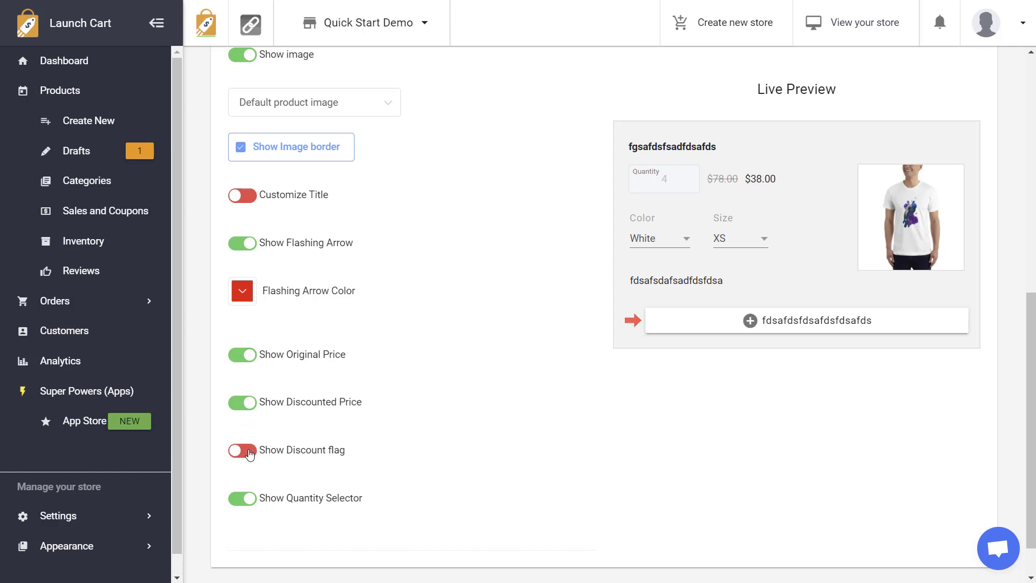
pyautogui.click(249, 454)
# Hide the quantity selector on the bump offer
pyautogui.click(249, 499)
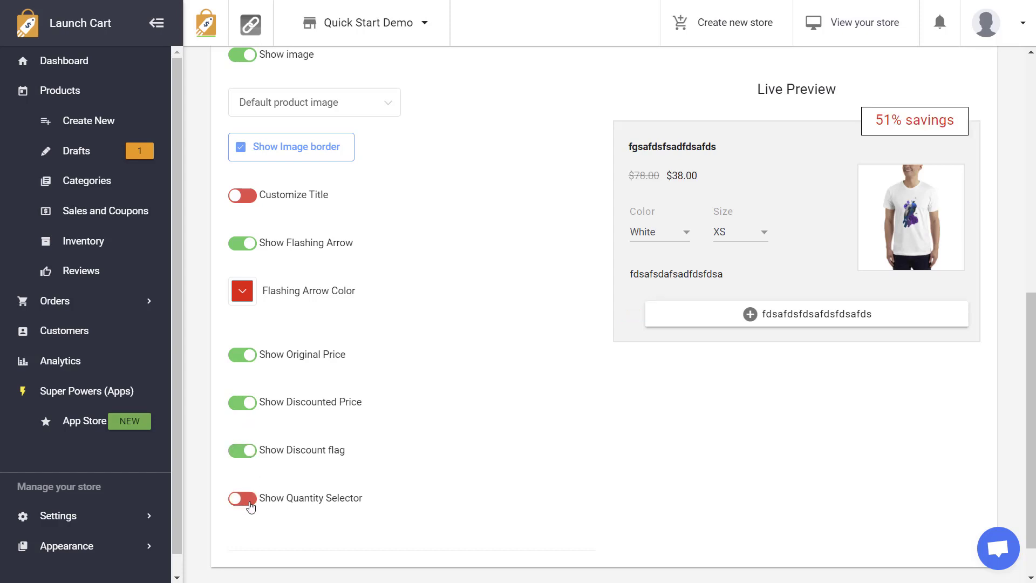
pyautogui.click(250, 503)
pyautogui.click(250, 505)
# Save the T-Shirt bump offer and go back to its upsell flow
pyautogui.scroll(5, 740, 224)
pyautogui.scroll(4, 741, 224)
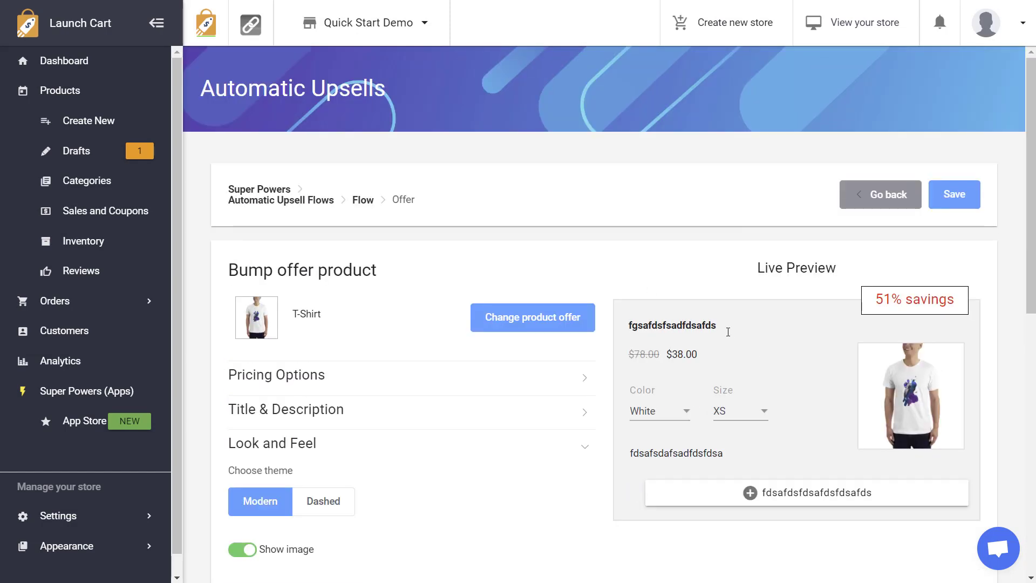
pyautogui.click(966, 193)
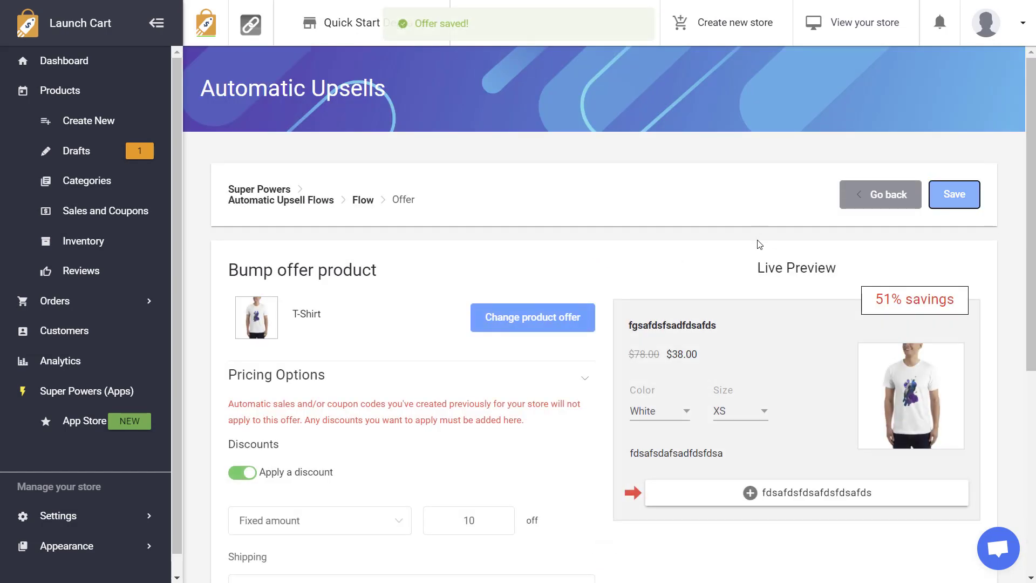
pyautogui.click(881, 195)
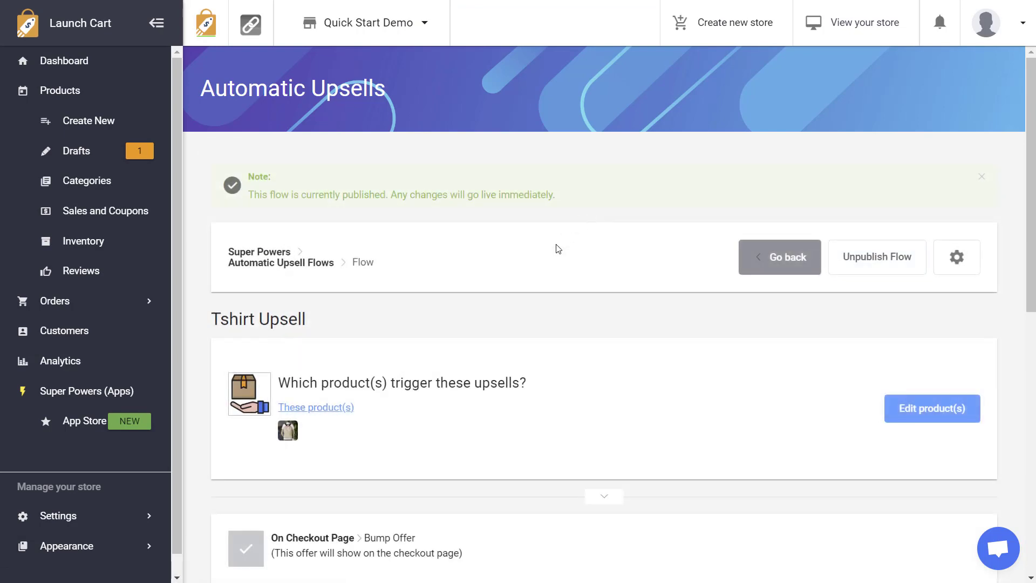
# Review the Tshirt Upsell flow's trigger product, bump offer, upsell and downsell, and return to the list of flows
pyautogui.scroll(-4, 640, 352)
pyautogui.scroll(-1, 639, 352)
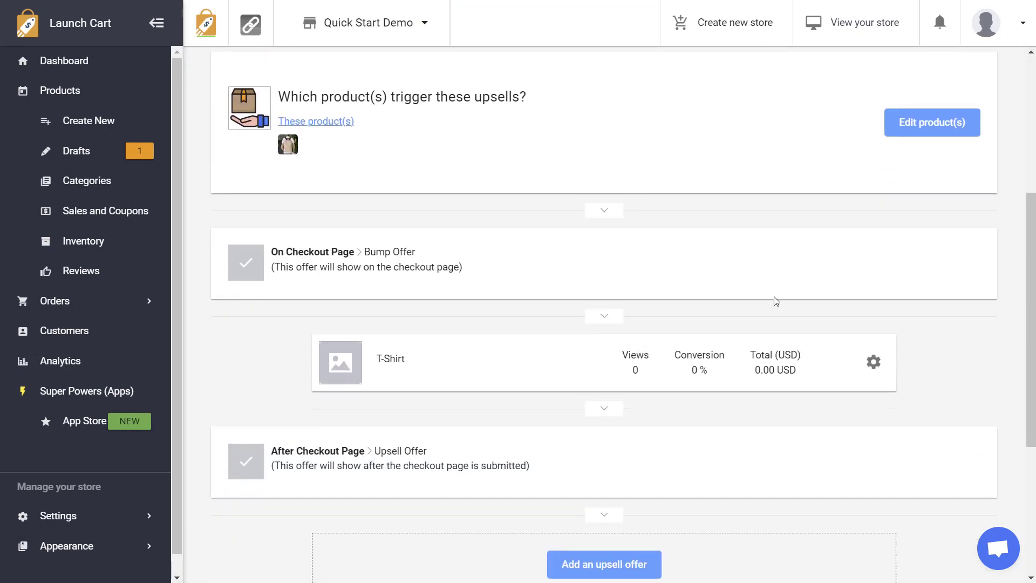
pyautogui.scroll(2, 491, 220)
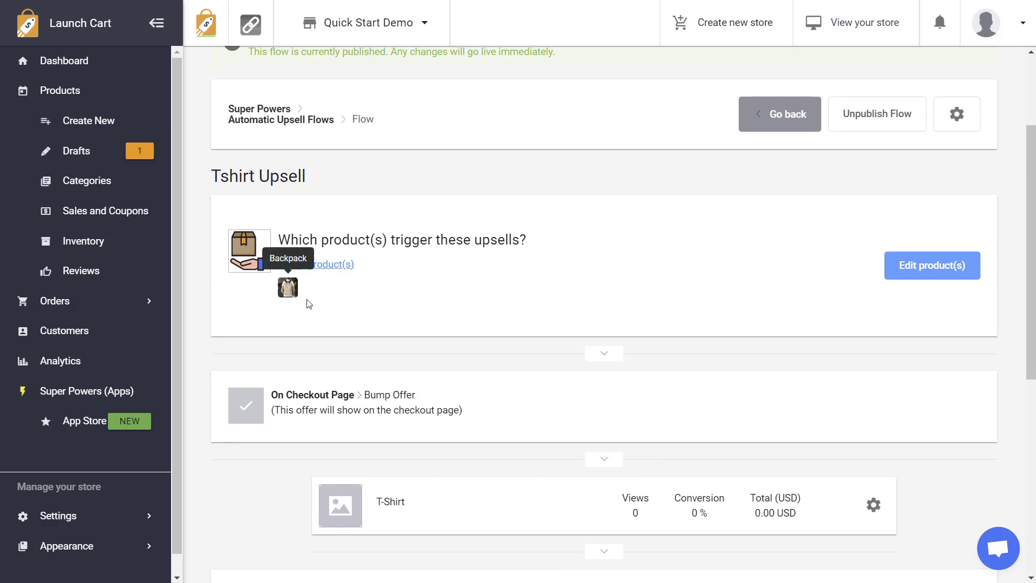
pyautogui.scroll(-3, 297, 291)
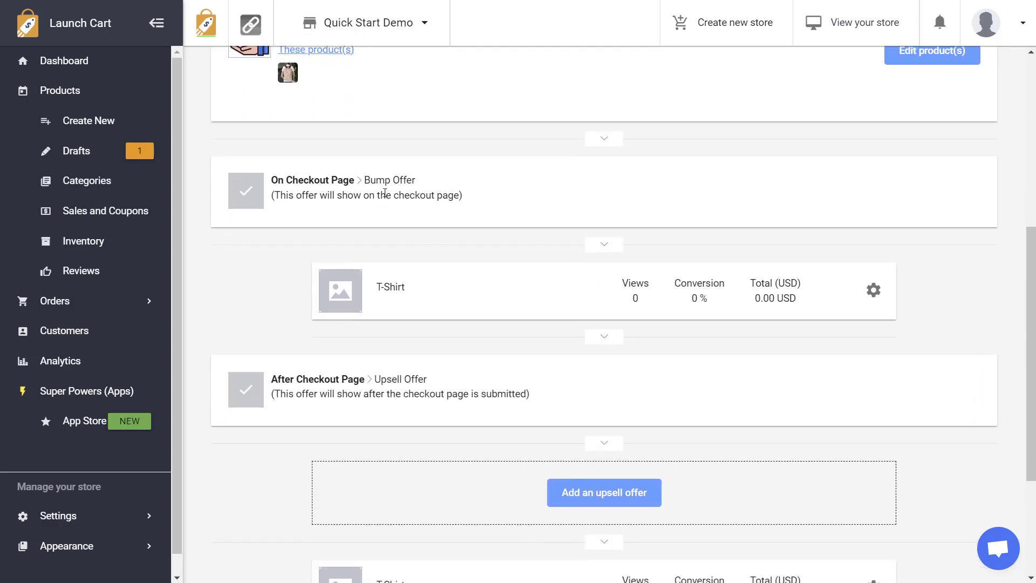
pyautogui.doubleClick(301, 182)
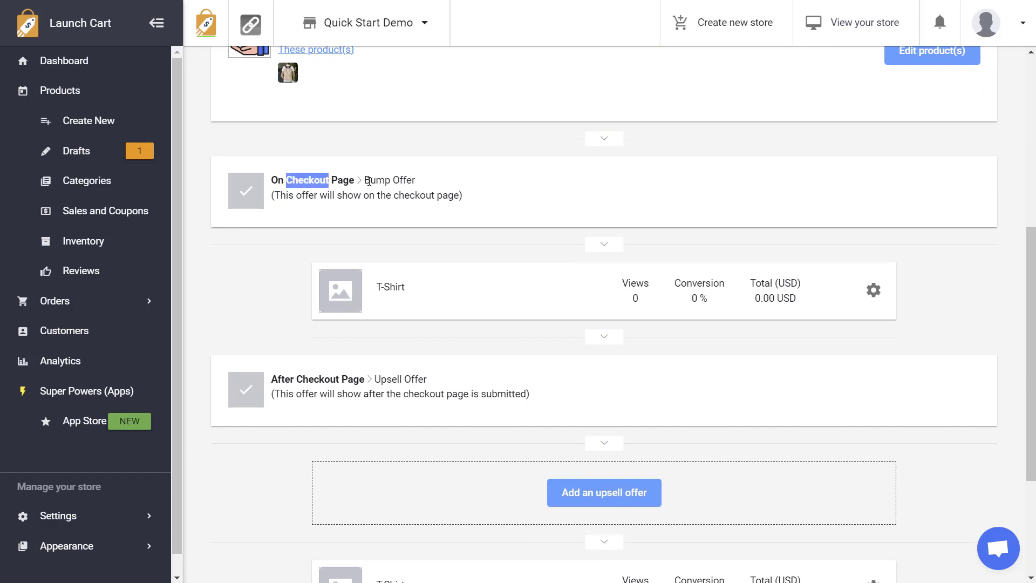
pyautogui.moveTo(369, 181); pyautogui.dragTo(458, 181)
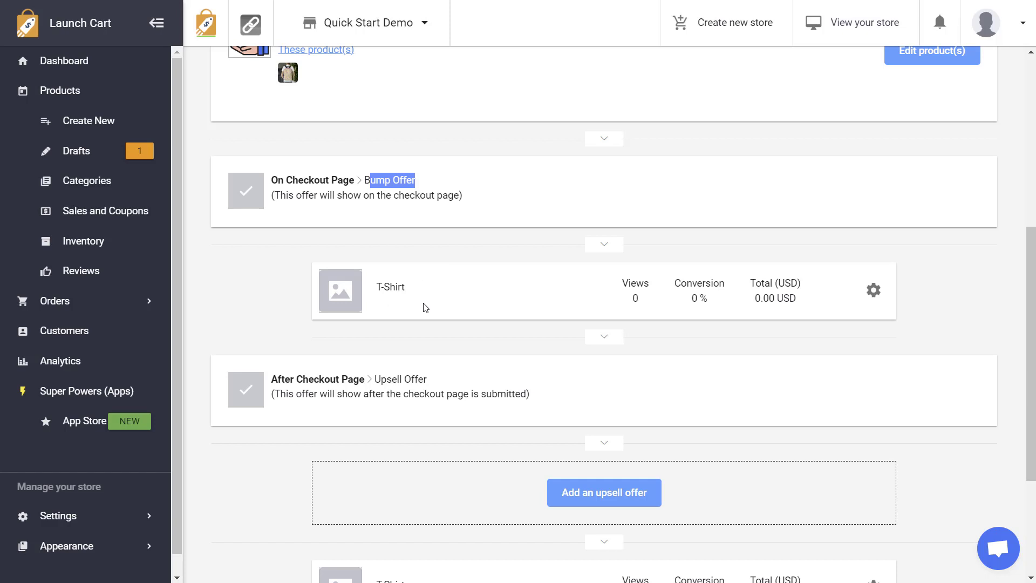
pyautogui.scroll(-3, 422, 300)
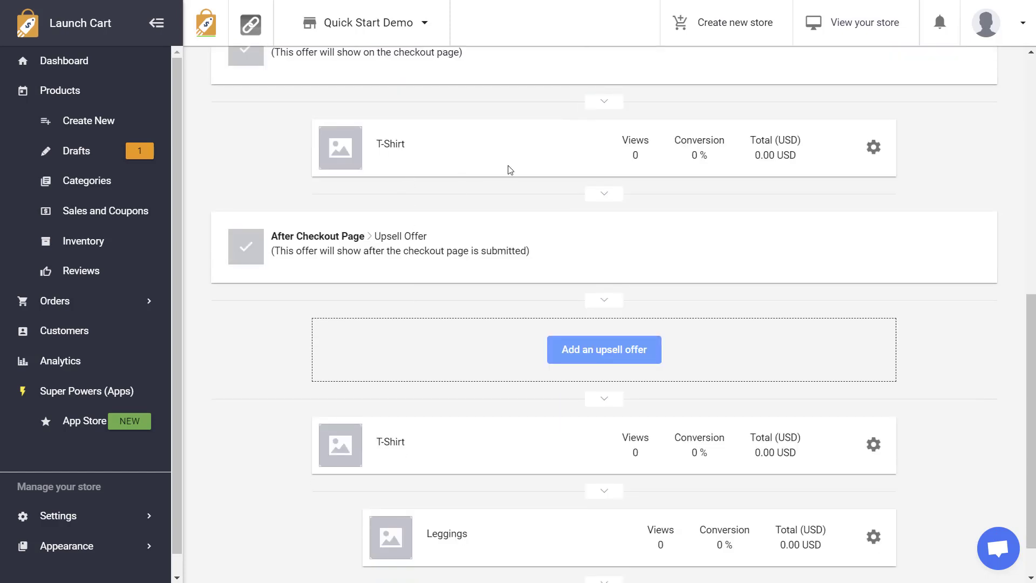
pyautogui.scroll(4, 491, 223)
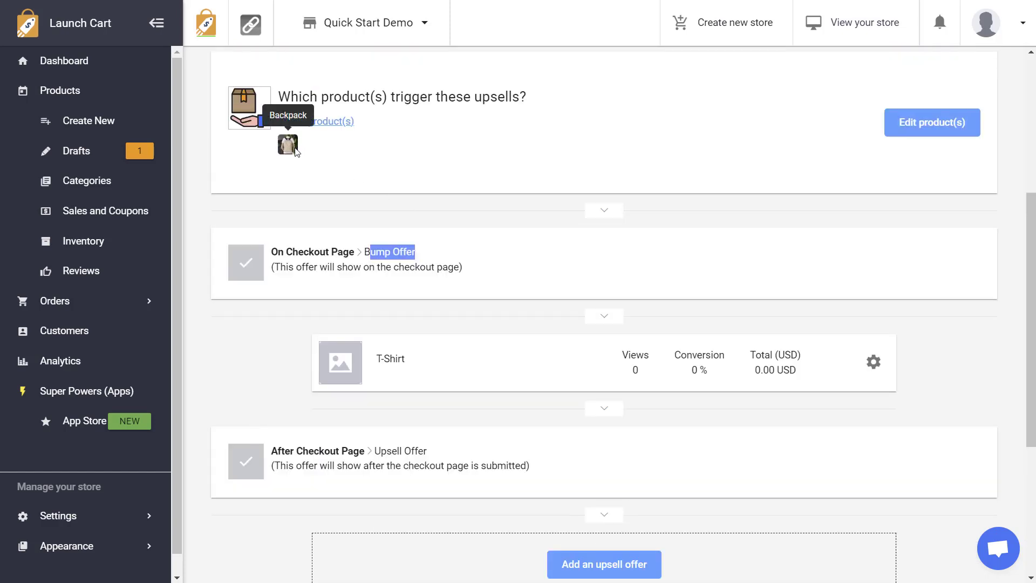
pyautogui.scroll(-4, 488, 338)
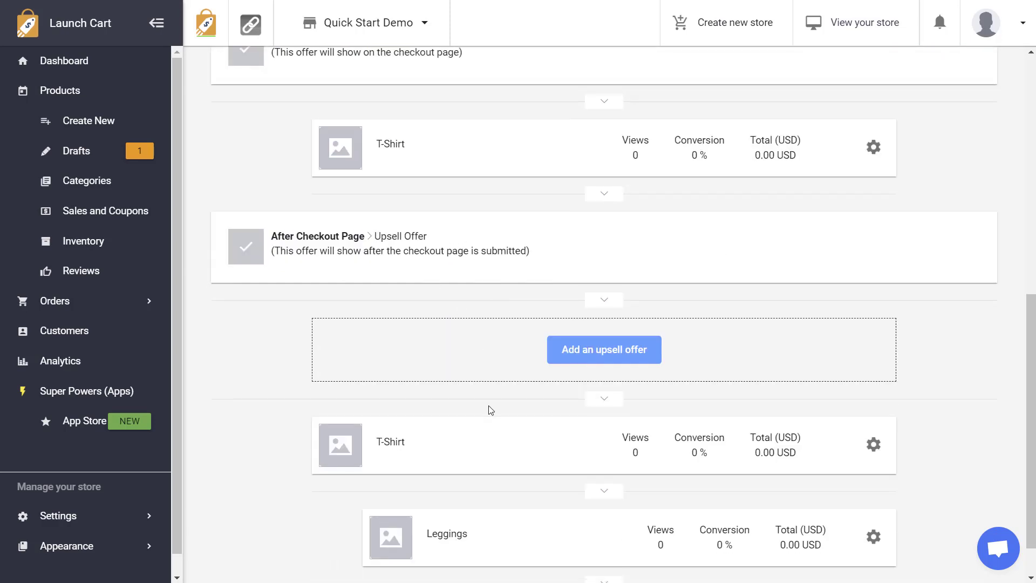
pyautogui.scroll(-1, 488, 410)
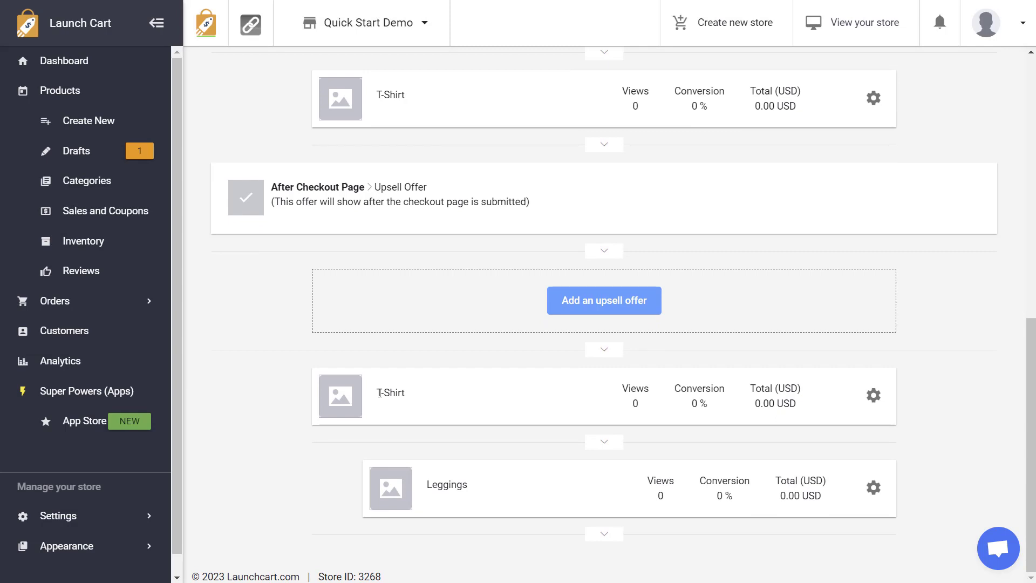
pyautogui.moveTo(380, 393); pyautogui.dragTo(411, 396)
pyautogui.click(422, 397)
pyautogui.moveTo(428, 485); pyautogui.dragTo(470, 490)
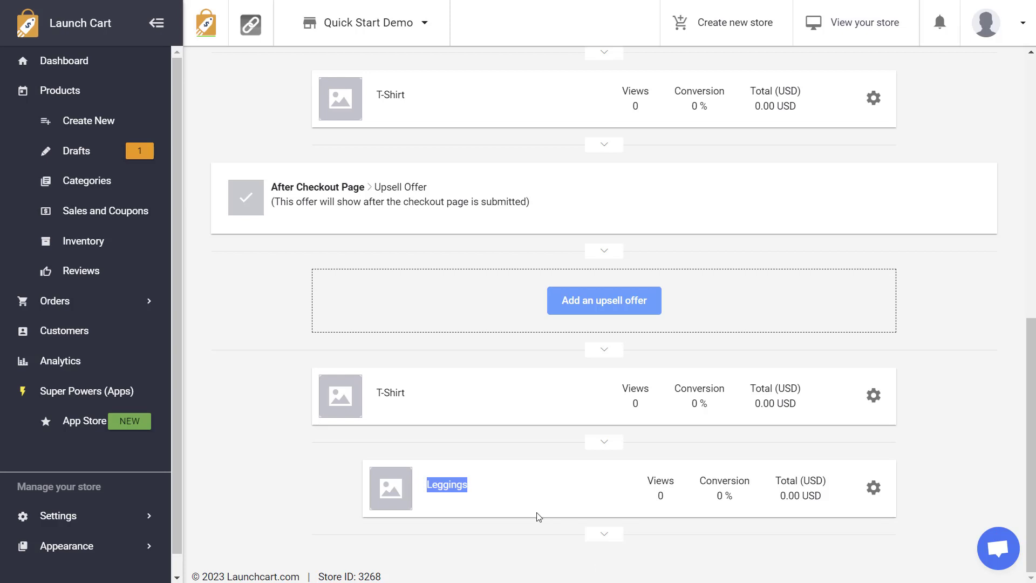
pyautogui.scroll(5, 537, 513)
pyautogui.scroll(5, 528, 351)
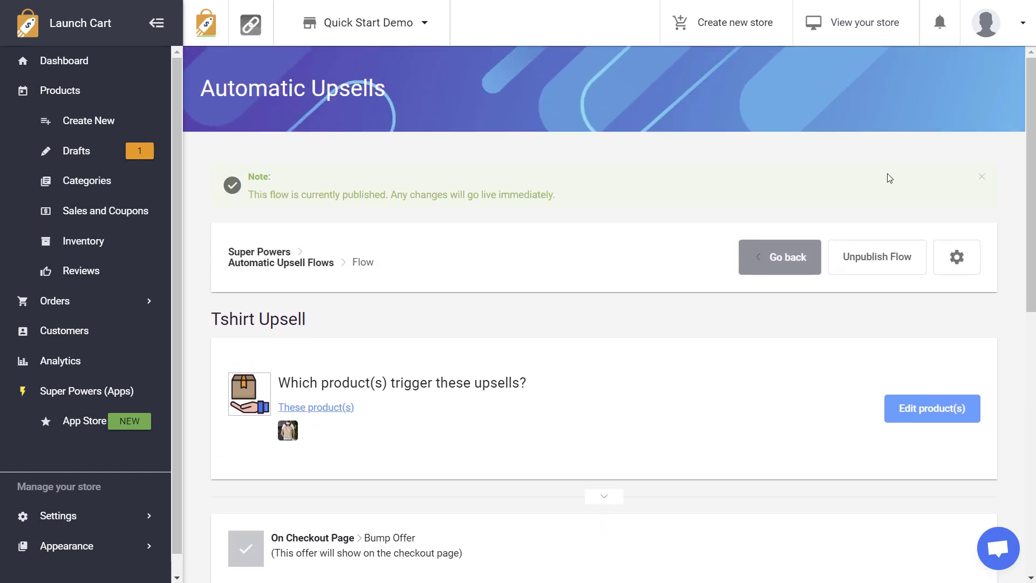
pyautogui.click(760, 258)
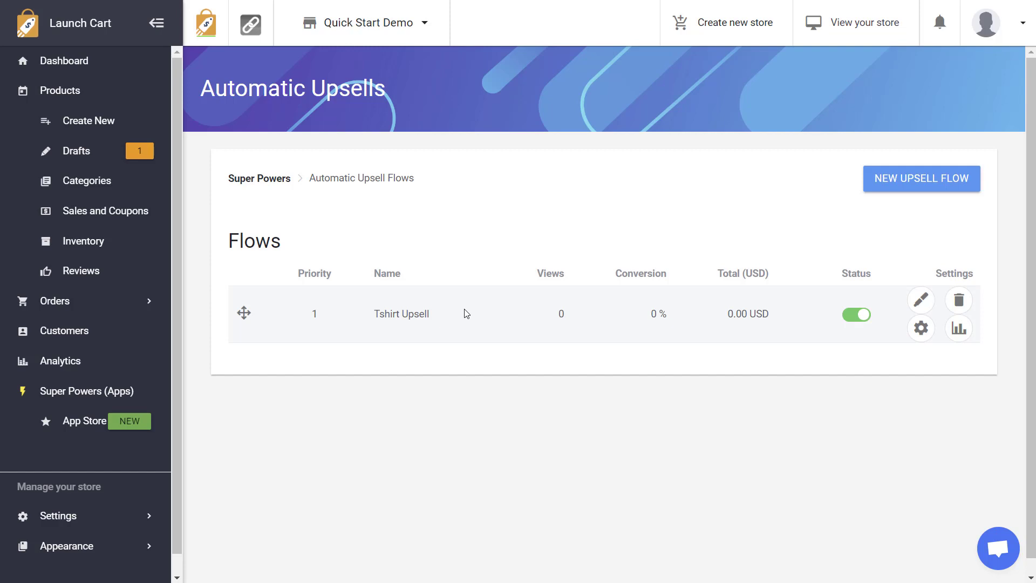
# Try switching the Tshirt Upsell flow's status off and back on
pyautogui.click(858, 319)
pyautogui.click(857, 318)
pyautogui.click(859, 321)
pyautogui.click(867, 318)
# Create a new upsell flow named "Big Upsell" that is triggered by all products
pyautogui.click(923, 189)
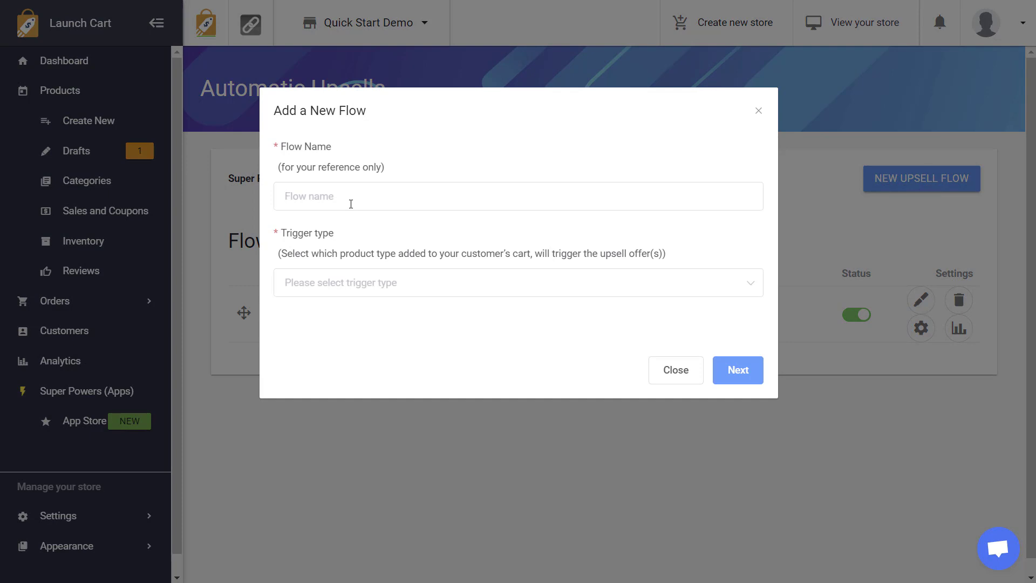
pyautogui.write('Big Upsell')
pyautogui.click(393, 280)
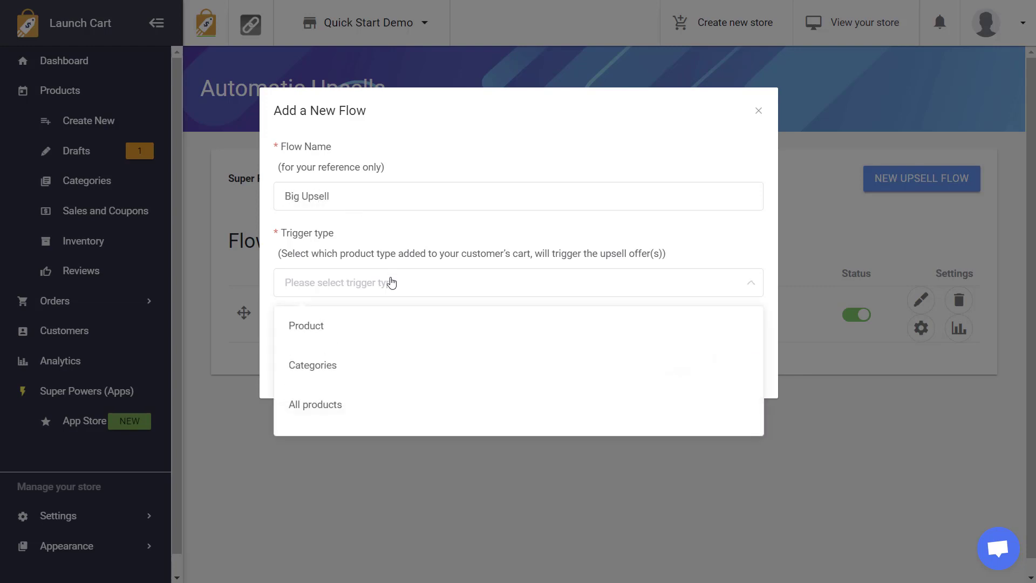
pyautogui.click(352, 405)
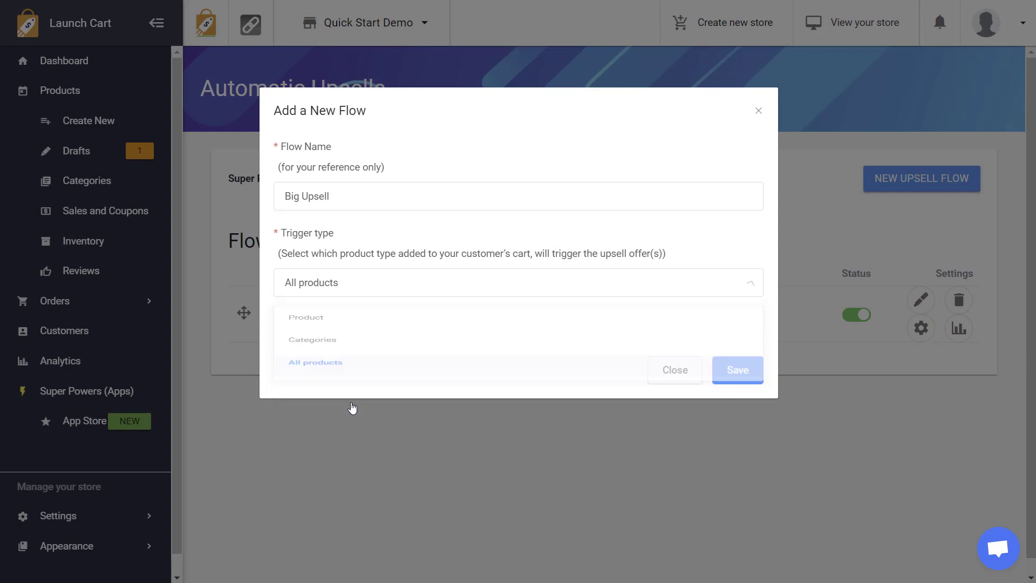
pyautogui.click(738, 370)
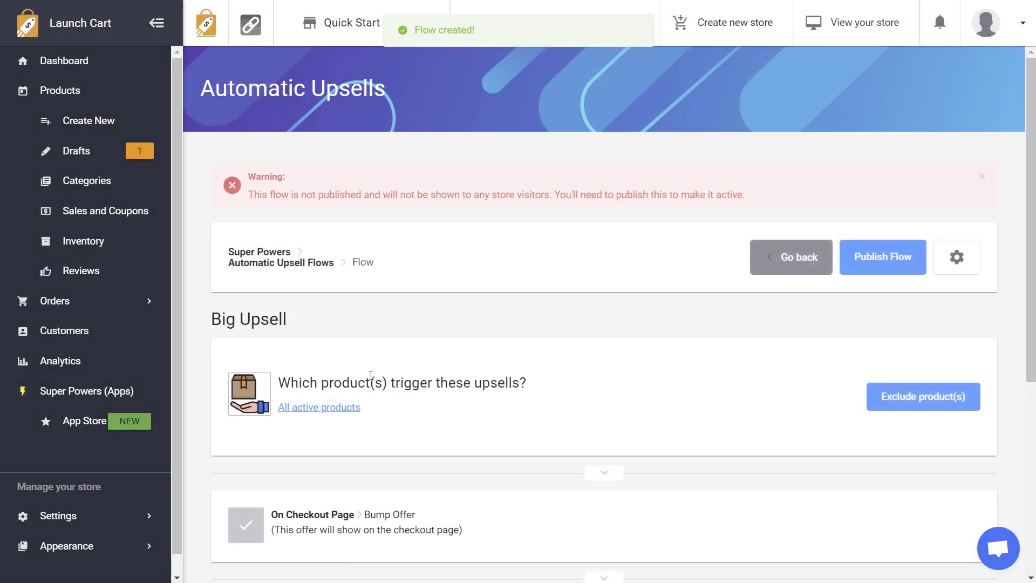
# Add the Backpack as an after-checkout upsell offer in the Big Upsell flow
pyautogui.scroll(-5, 573, 366)
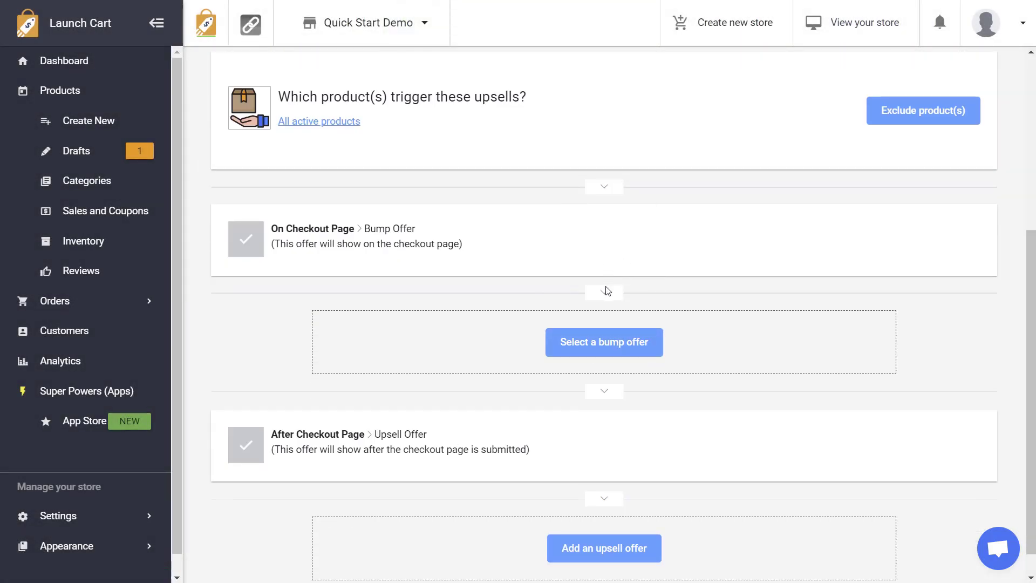
pyautogui.scroll(-1, 606, 290)
pyautogui.click(598, 518)
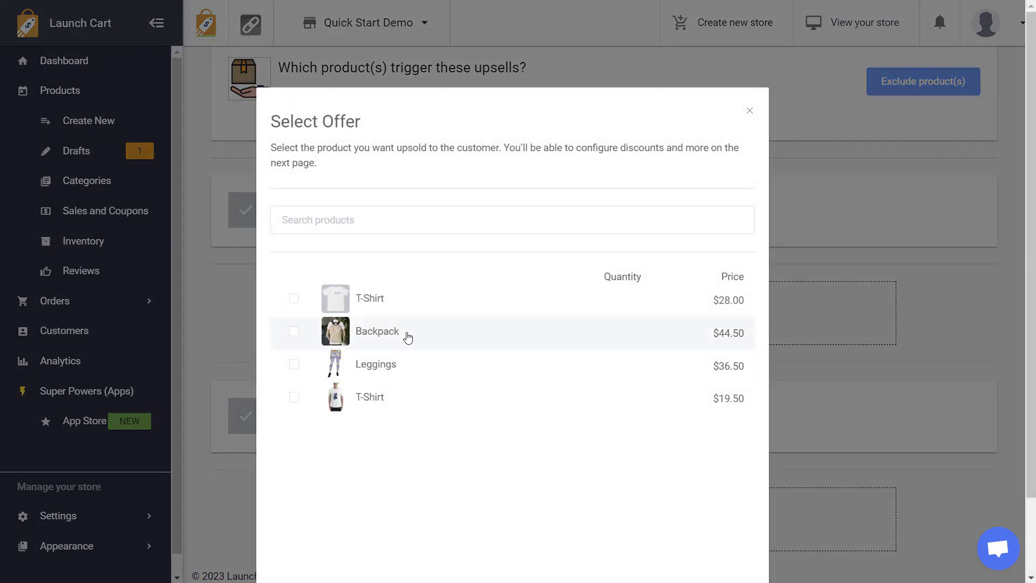
pyautogui.click(293, 331)
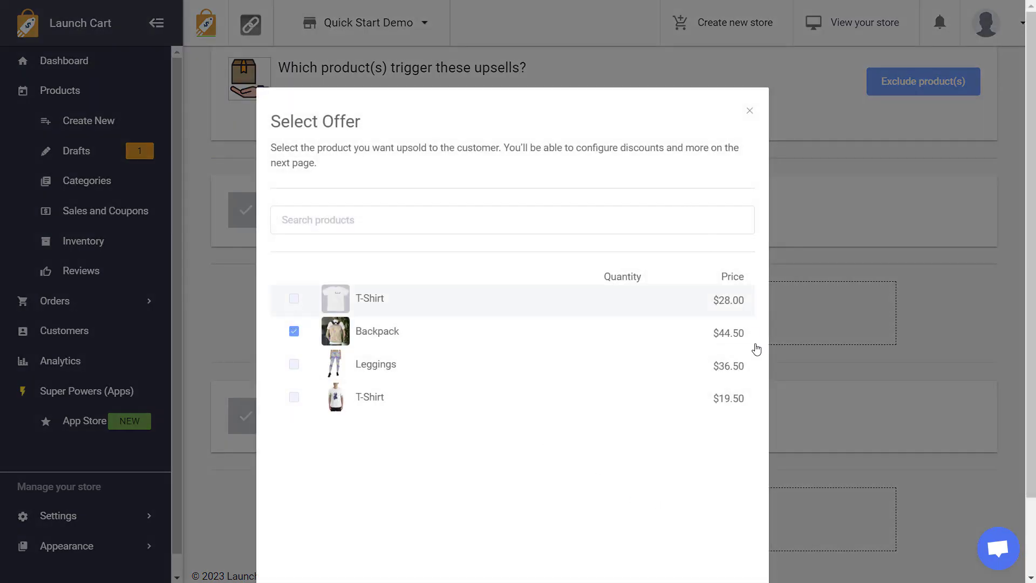
pyautogui.scroll(-1, 756, 349)
pyautogui.click(728, 520)
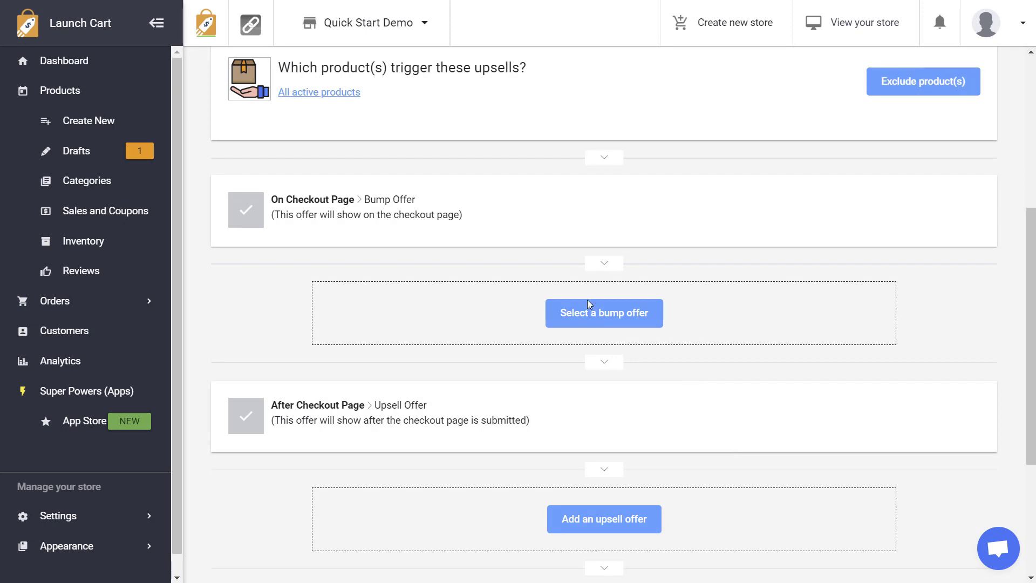
# Open the Backpack upsell offer's page for editing and apply a fixed amount discount of 8
pyautogui.scroll(-4, 666, 361)
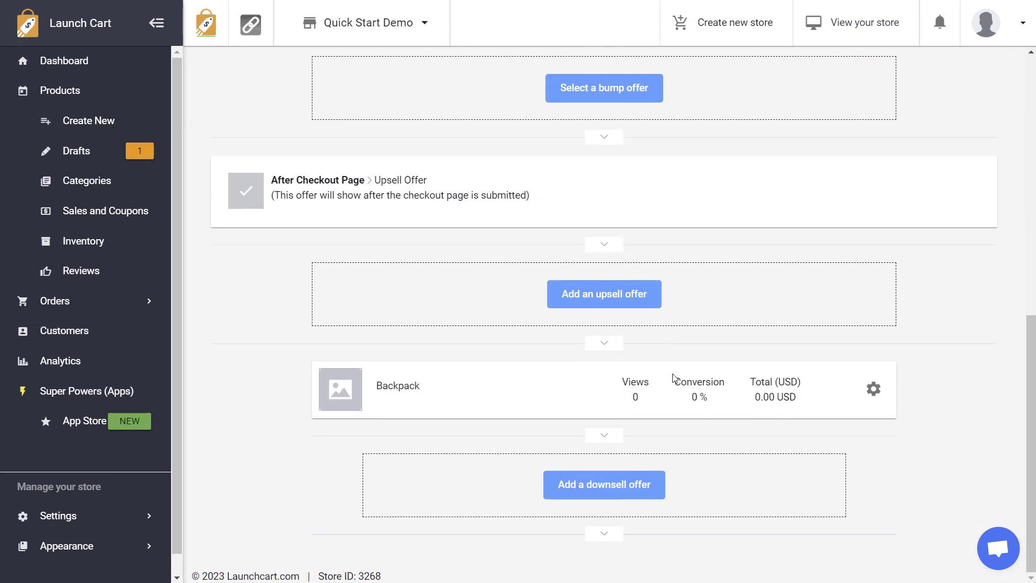
pyautogui.click(874, 390)
pyautogui.click(792, 479)
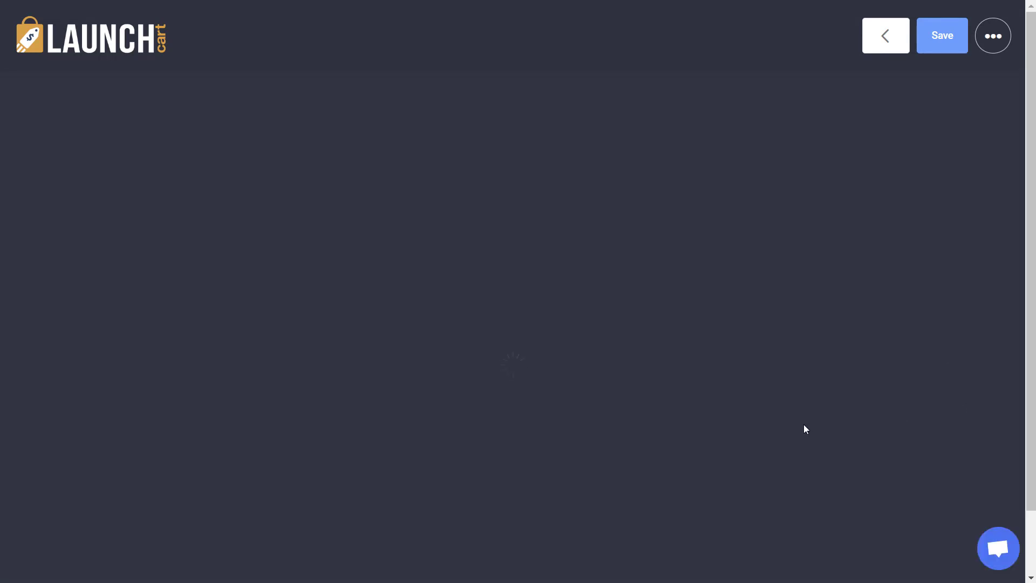
pyautogui.scroll(-10, 912, 386)
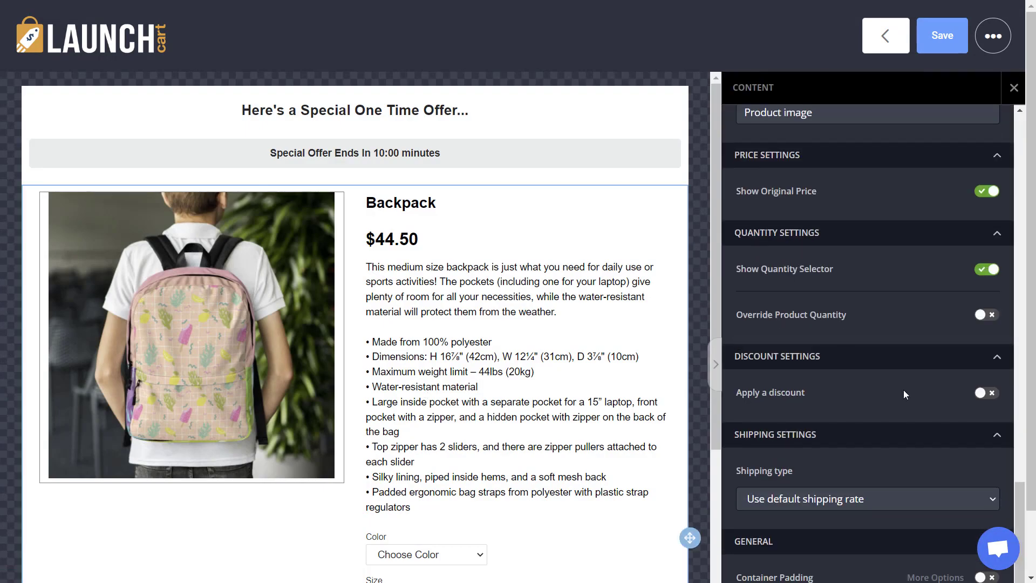
pyautogui.click(982, 395)
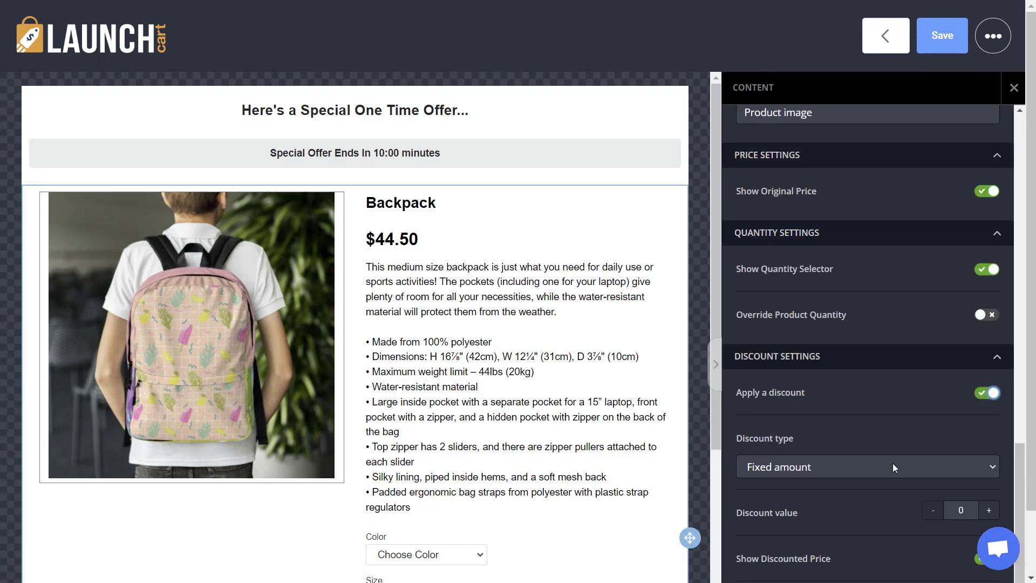
pyautogui.click(988, 510)
pyautogui.click(989, 510)
pyautogui.click(989, 510)
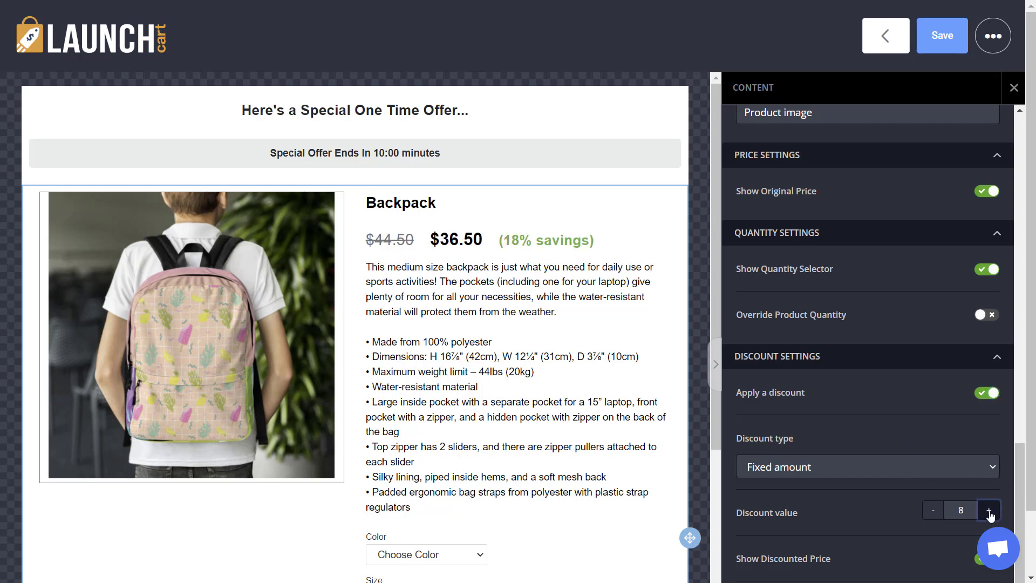
# Save the Backpack upsell offer page, return to the flows list and switch the Big Upsell flow's status on
pyautogui.click(989, 511)
pyautogui.click(942, 35)
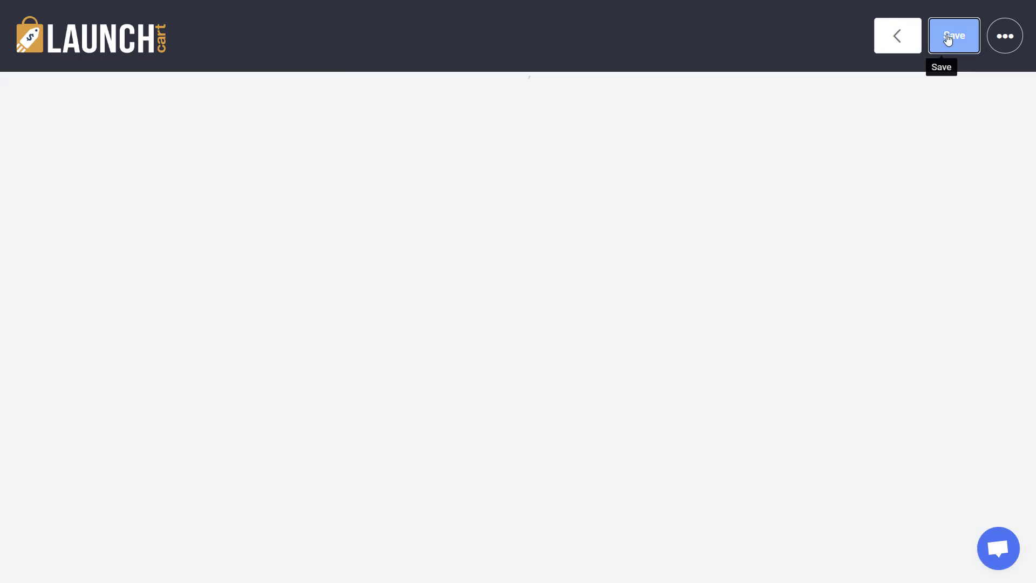
pyautogui.click(885, 35)
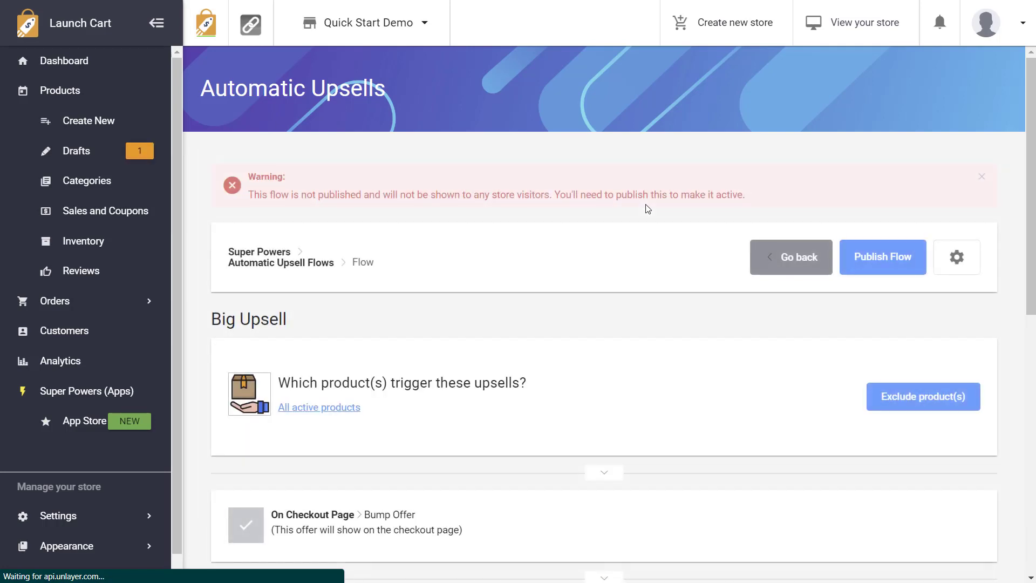
pyautogui.click(796, 259)
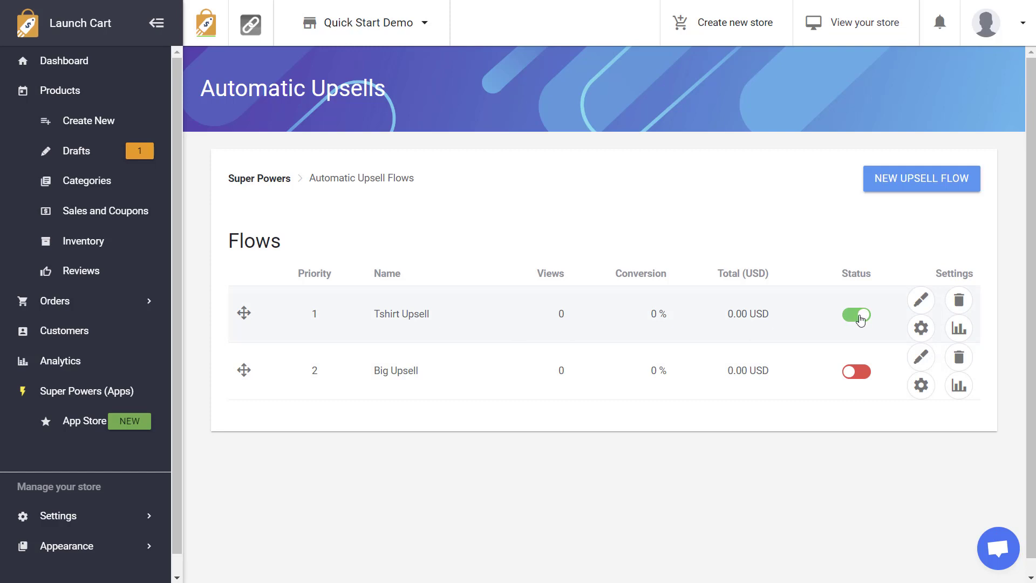
pyautogui.click(855, 378)
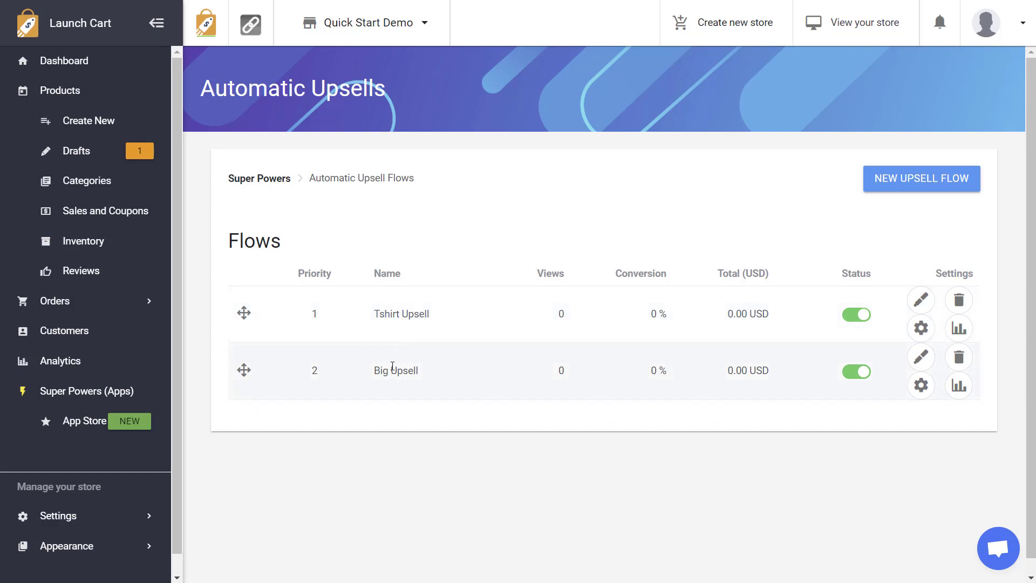
# Move the Big Upsell flow above the Tshirt Upsell flow to give it first priority
pyautogui.moveTo(433, 371); pyautogui.dragTo(374, 371)
pyautogui.moveTo(429, 314); pyautogui.dragTo(376, 317)
pyautogui.click(468, 331)
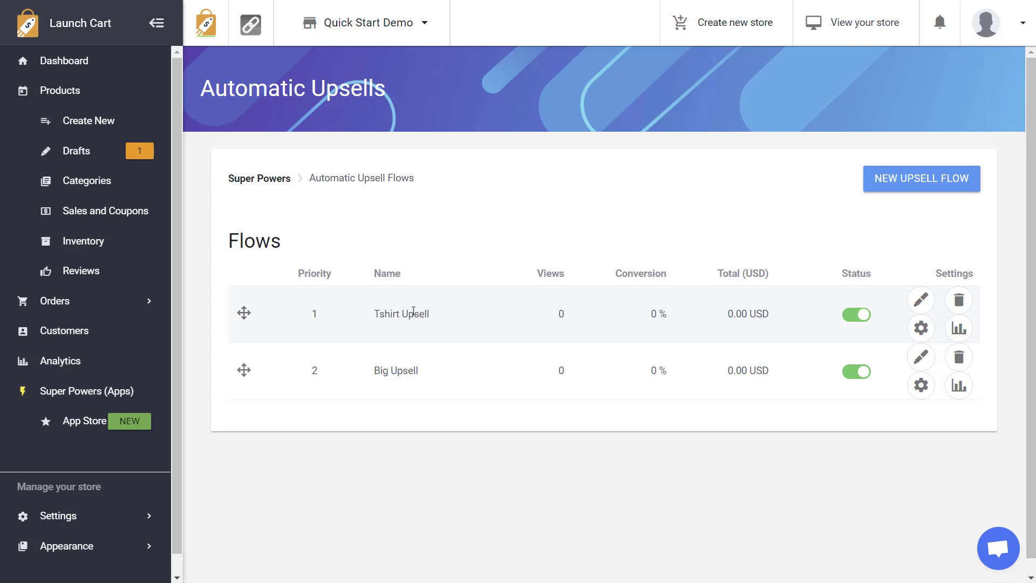
pyautogui.moveTo(425, 371); pyautogui.dragTo(368, 372)
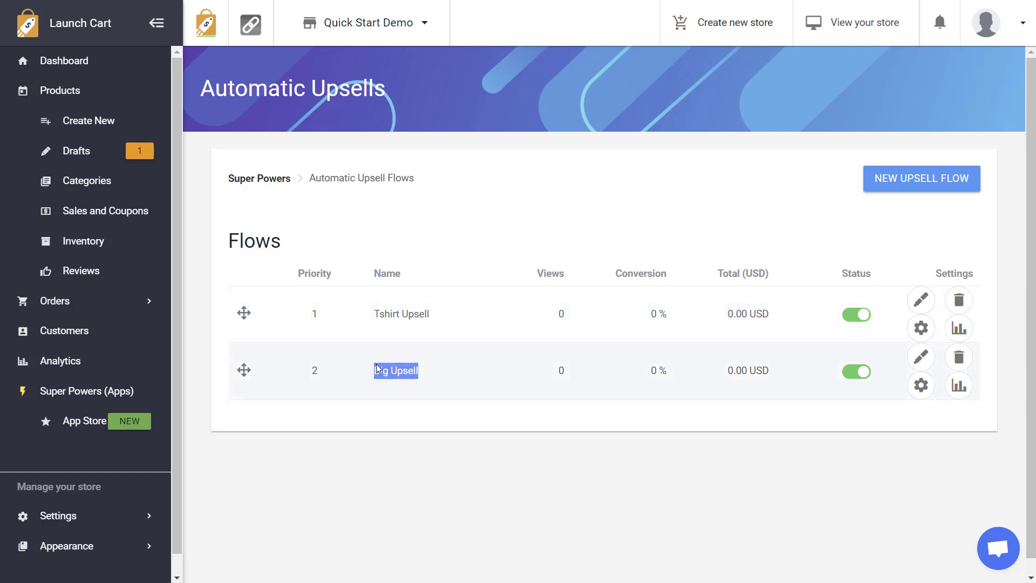
pyautogui.moveTo(441, 320); pyautogui.dragTo(374, 319)
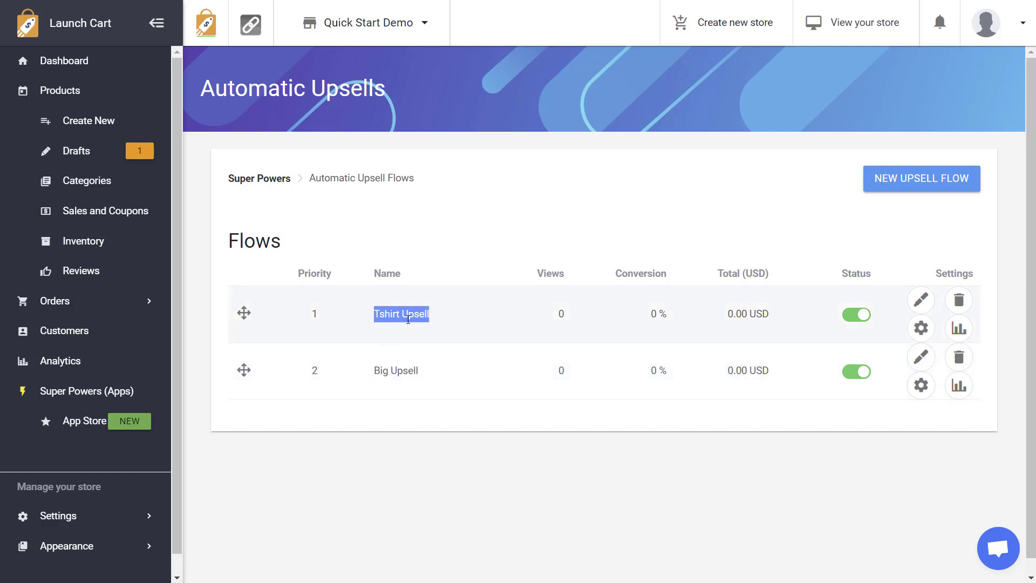
pyautogui.click(445, 311)
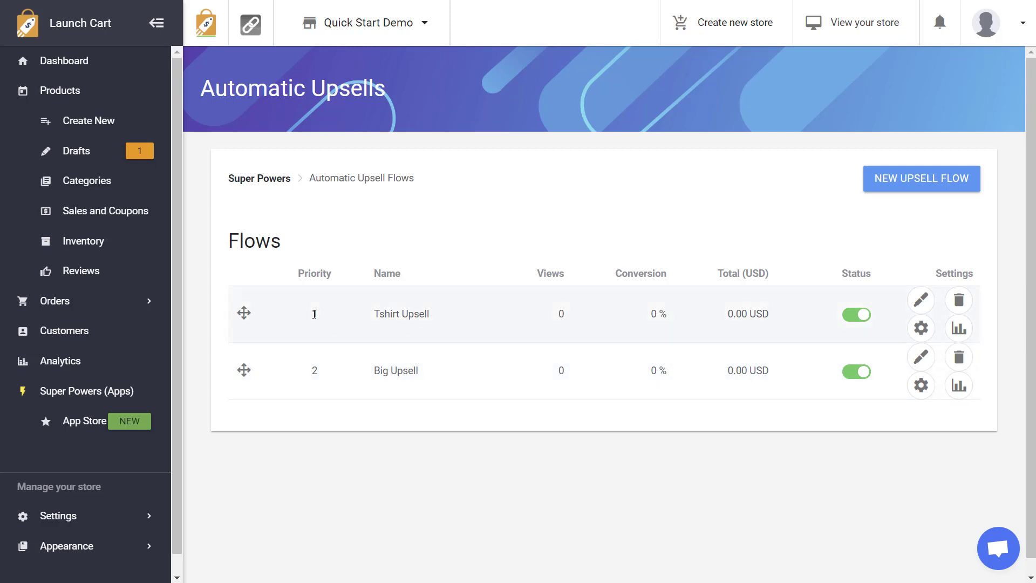
pyautogui.moveTo(245, 361); pyautogui.dragTo(243, 304)
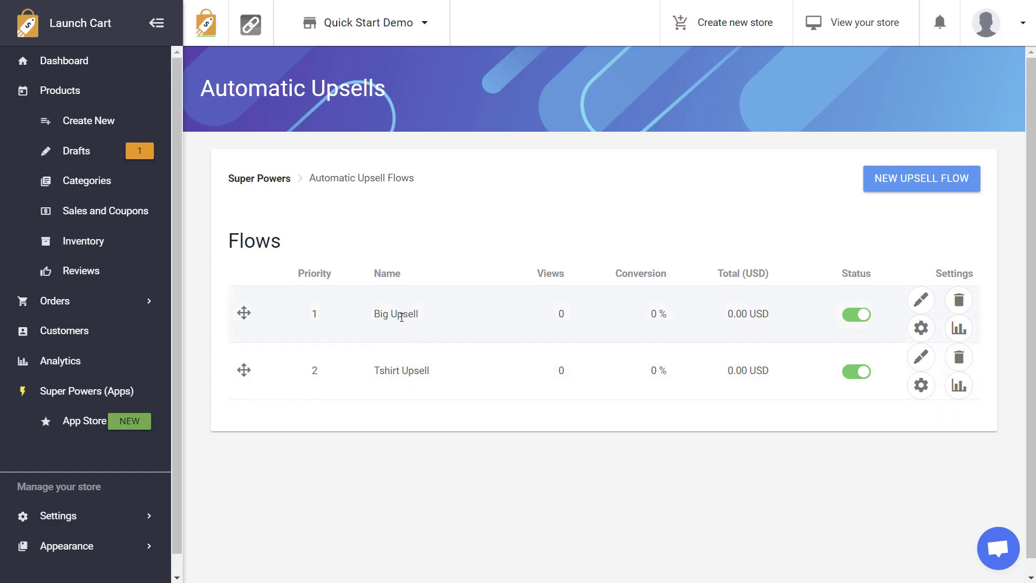
# Look through the trigger types offered for a new upsell flow, and close the form without creating one
pyautogui.click(927, 189)
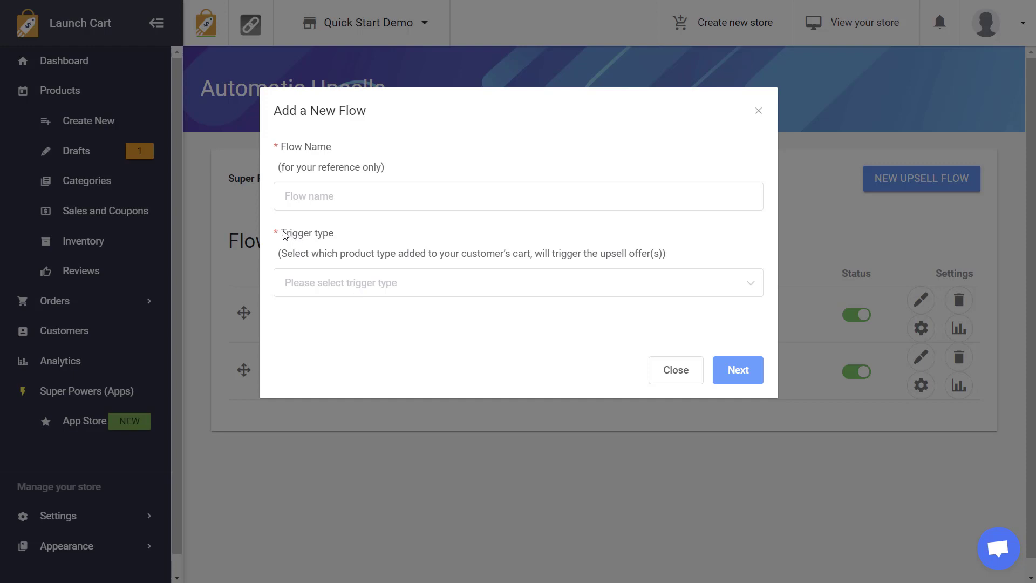
pyautogui.moveTo(284, 235); pyautogui.dragTo(358, 234)
pyautogui.click(340, 293)
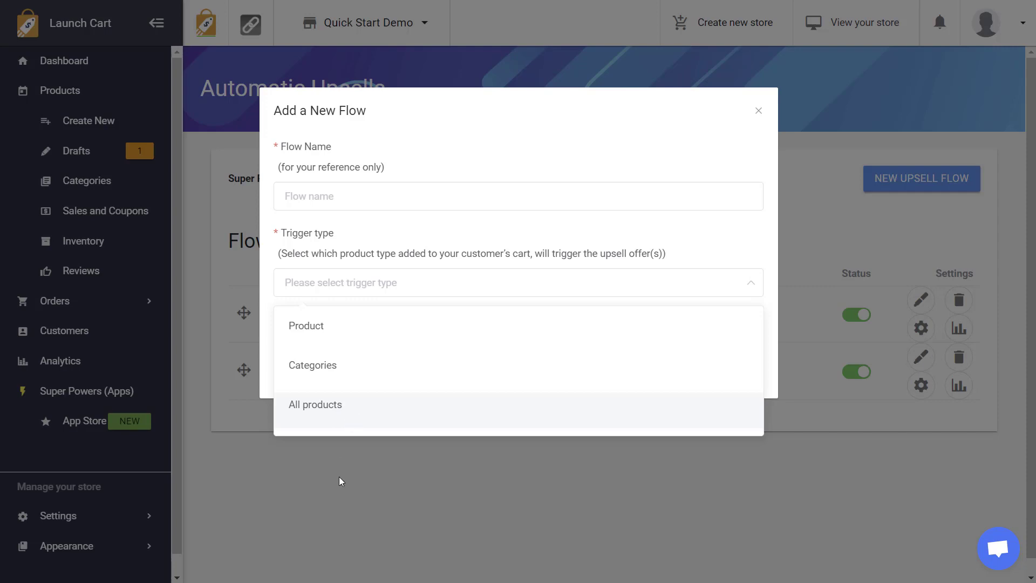
pyautogui.click(549, 167)
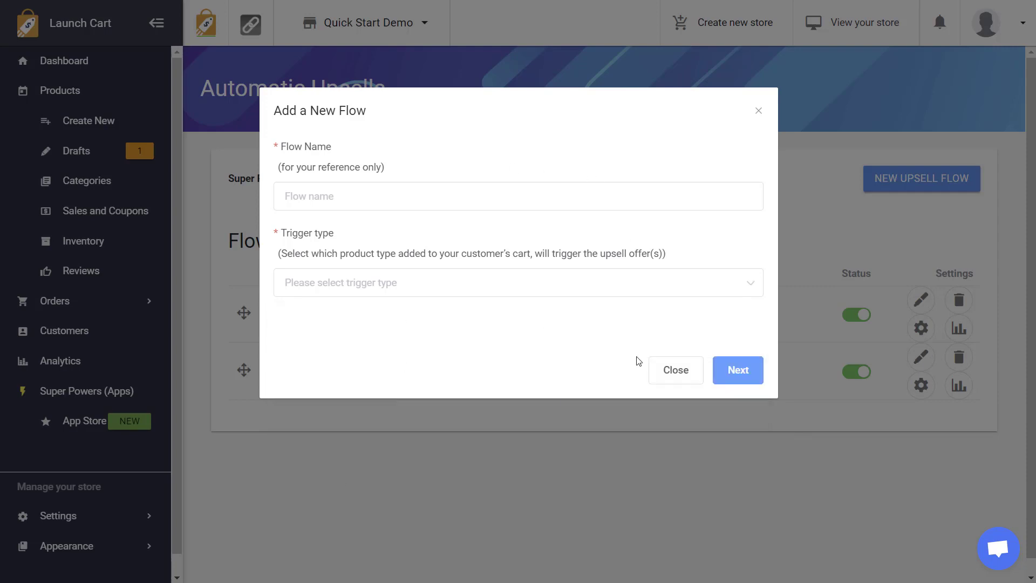
pyautogui.click(670, 371)
pyautogui.click(642, 315)
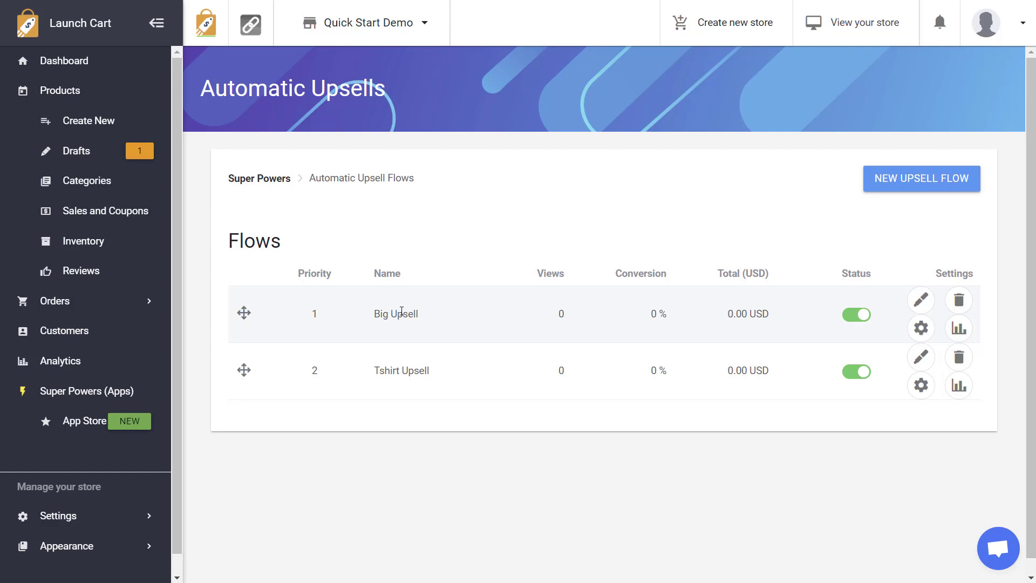
# View the trigger type options in the Big Upsell flow's properties, and return to the flows list without saving
pyautogui.click(919, 299)
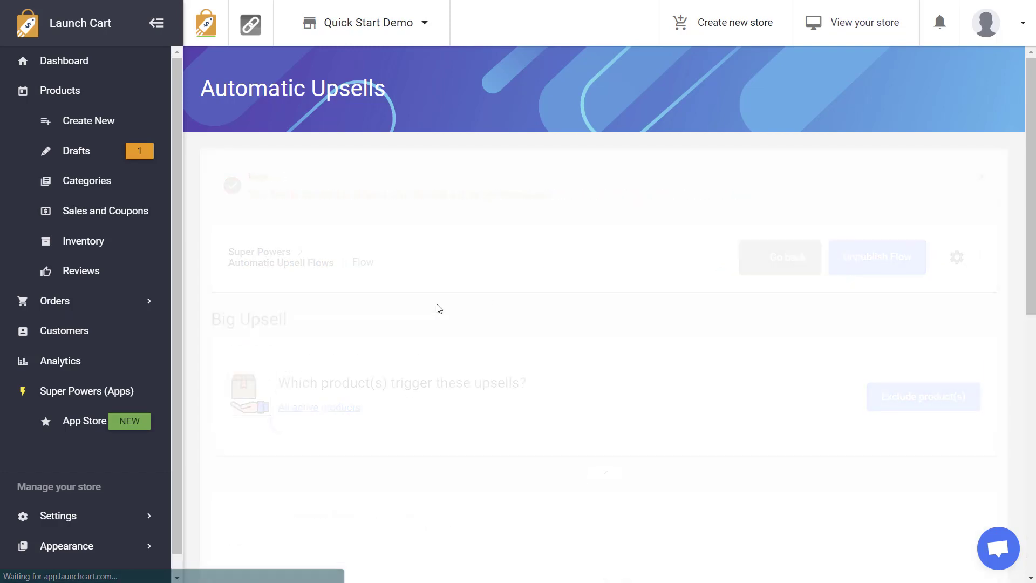
pyautogui.click(956, 256)
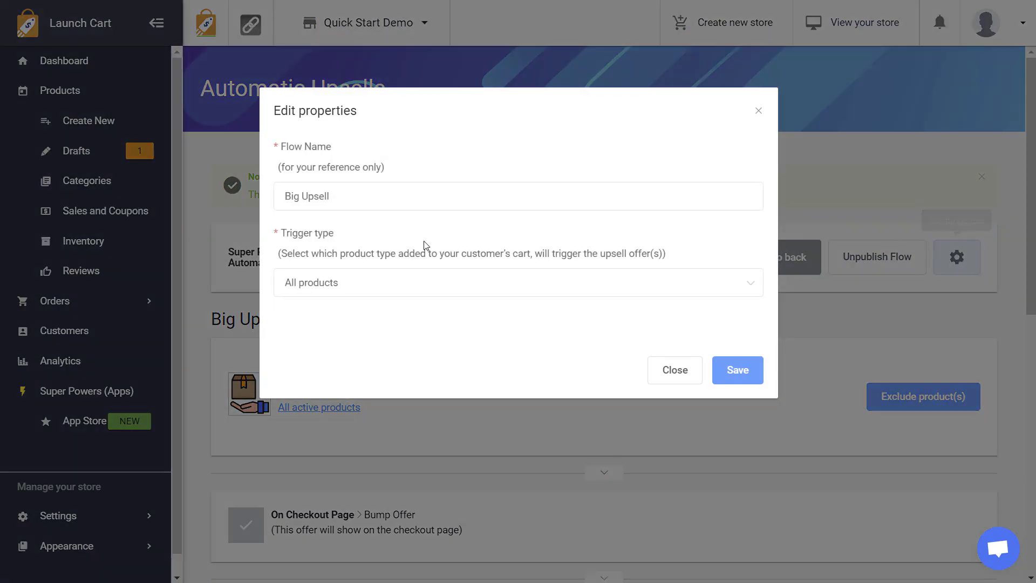
pyautogui.click(331, 286)
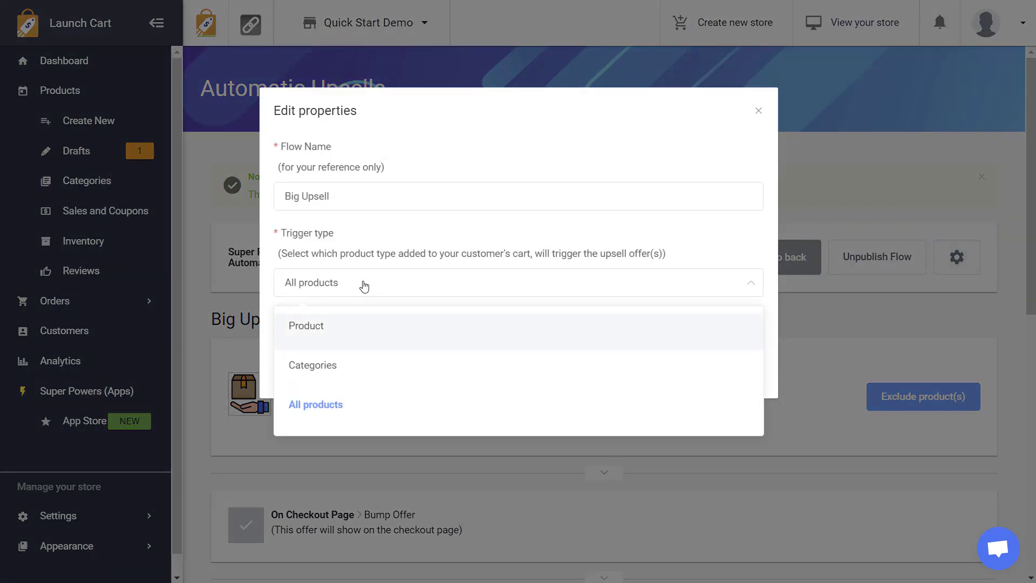
pyautogui.click(372, 265)
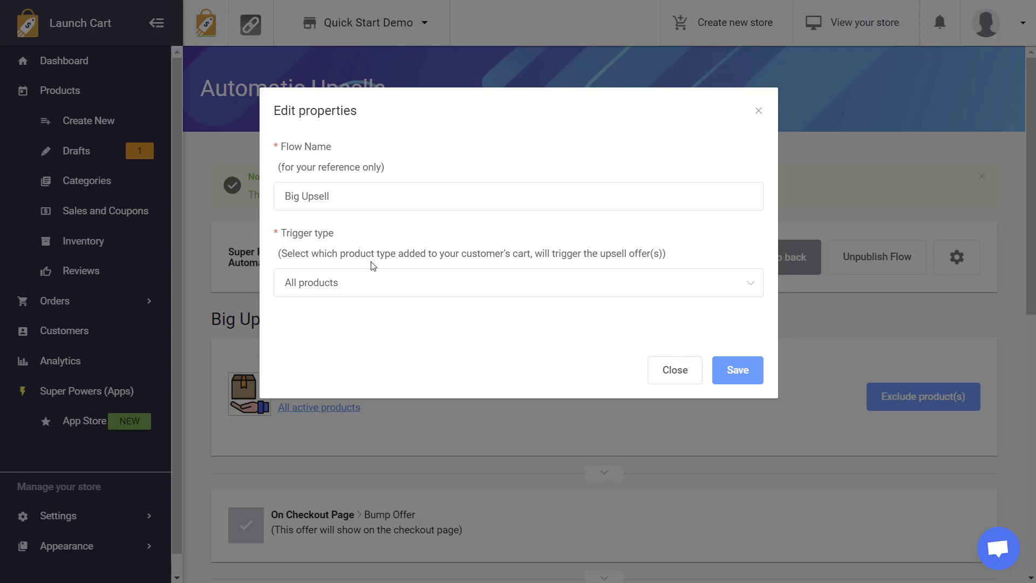
pyautogui.click(669, 371)
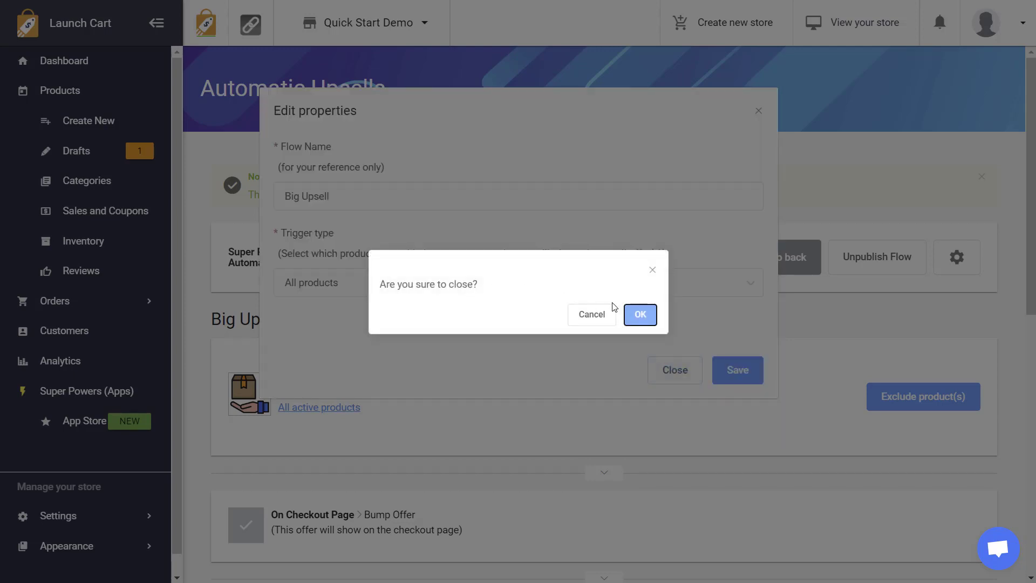
pyautogui.click(652, 318)
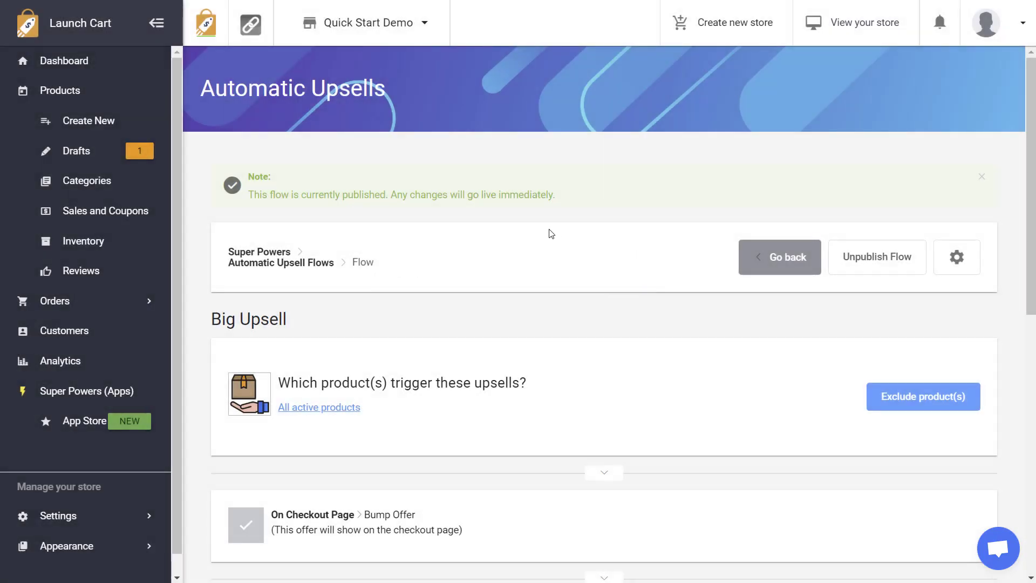
pyautogui.click(285, 263)
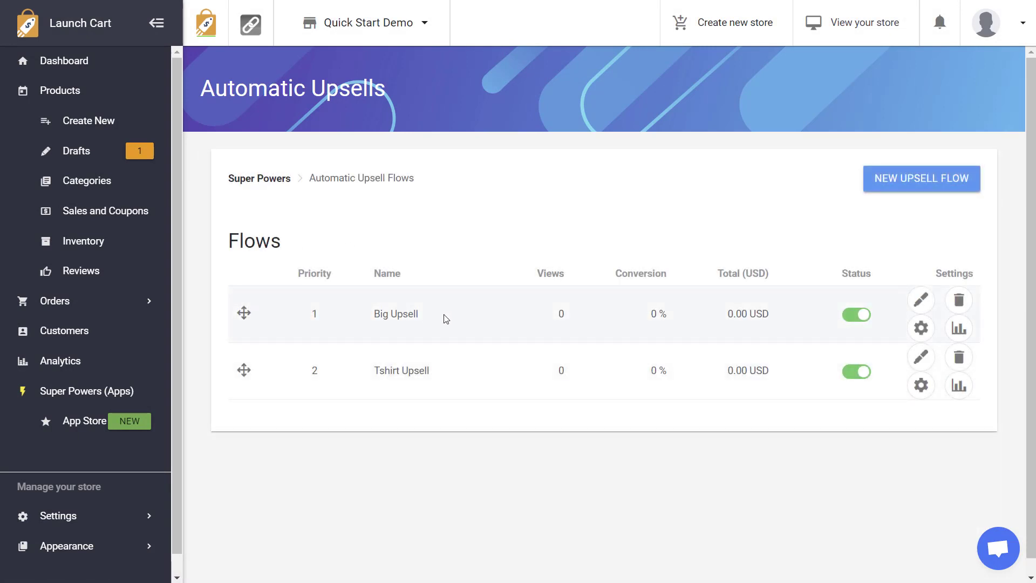
# Review the Big Upsell flow's views, conversion and total in the flows list
pyautogui.moveTo(426, 324); pyautogui.dragTo(373, 319)
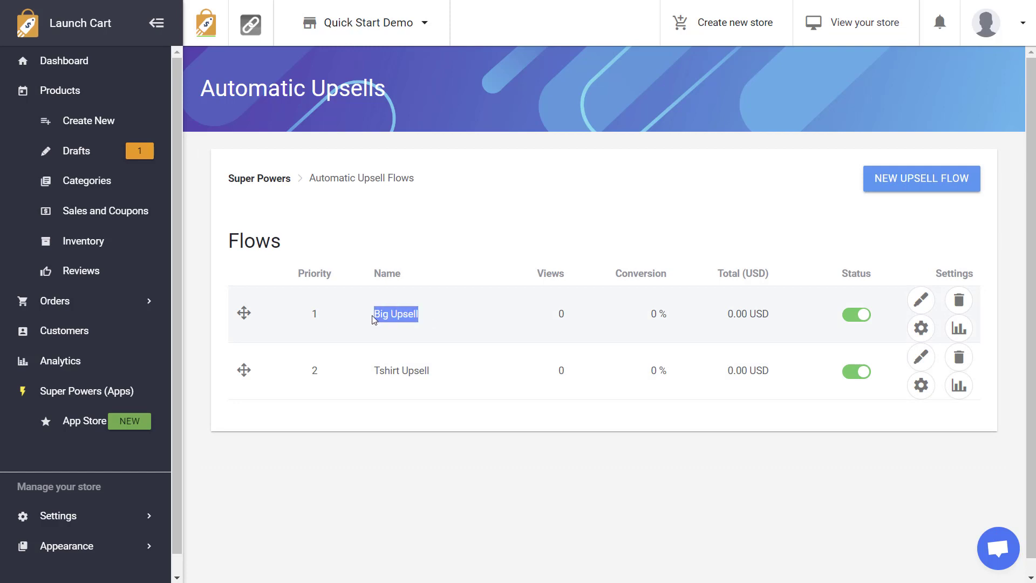
pyautogui.click(433, 321)
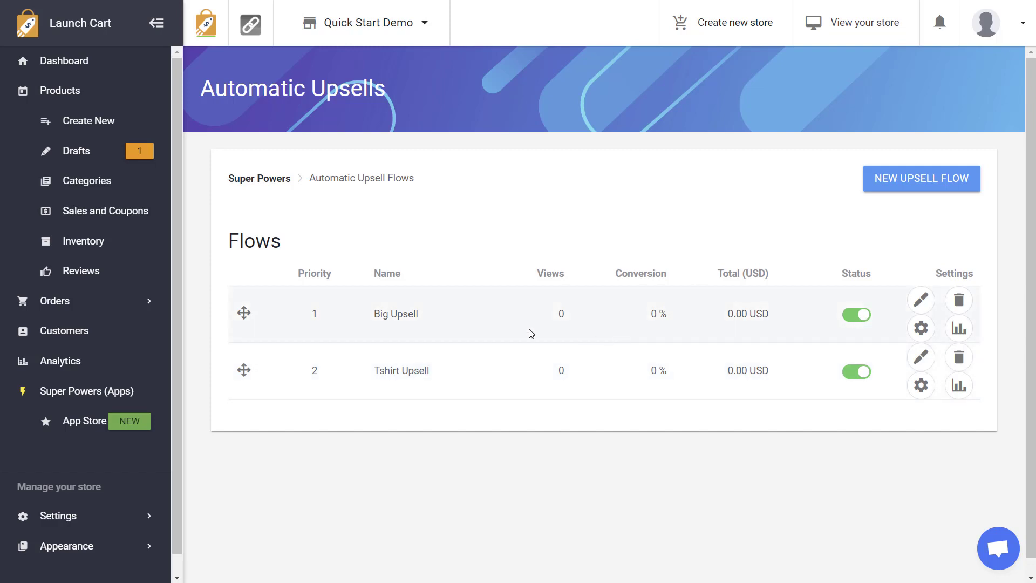
pyautogui.doubleClick(232, 242)
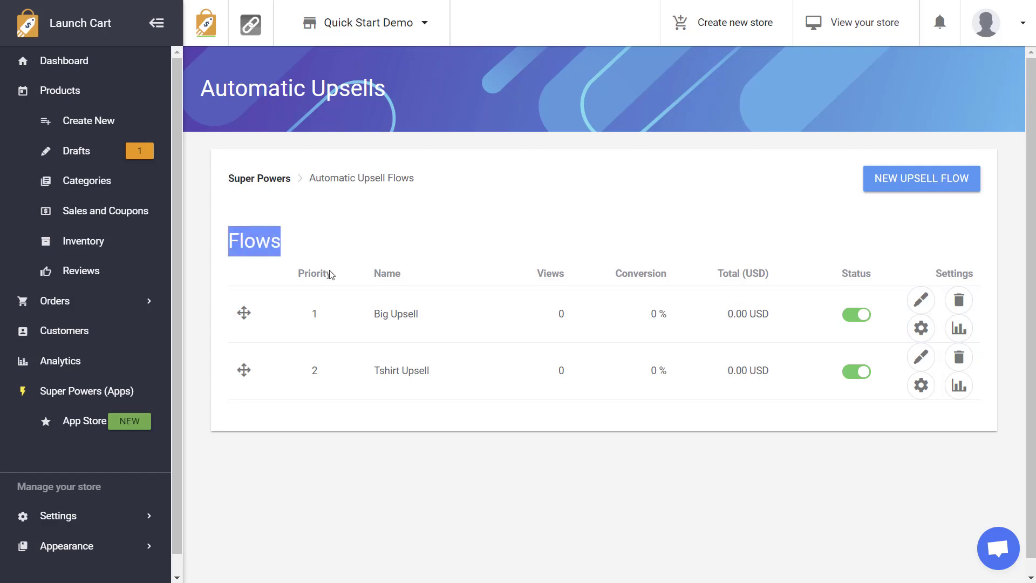
pyautogui.moveTo(541, 315); pyautogui.dragTo(823, 319)
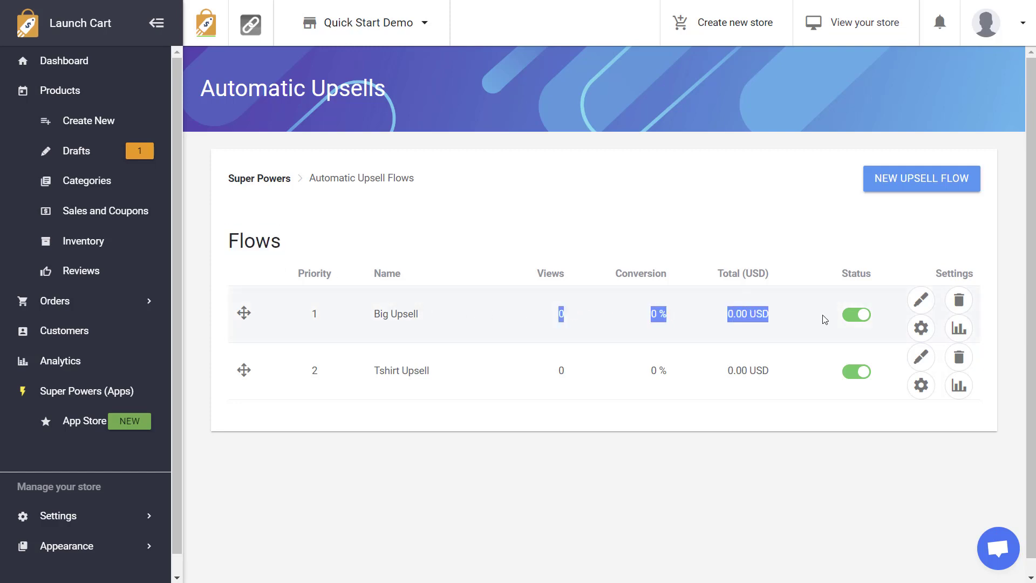
pyautogui.click(814, 307)
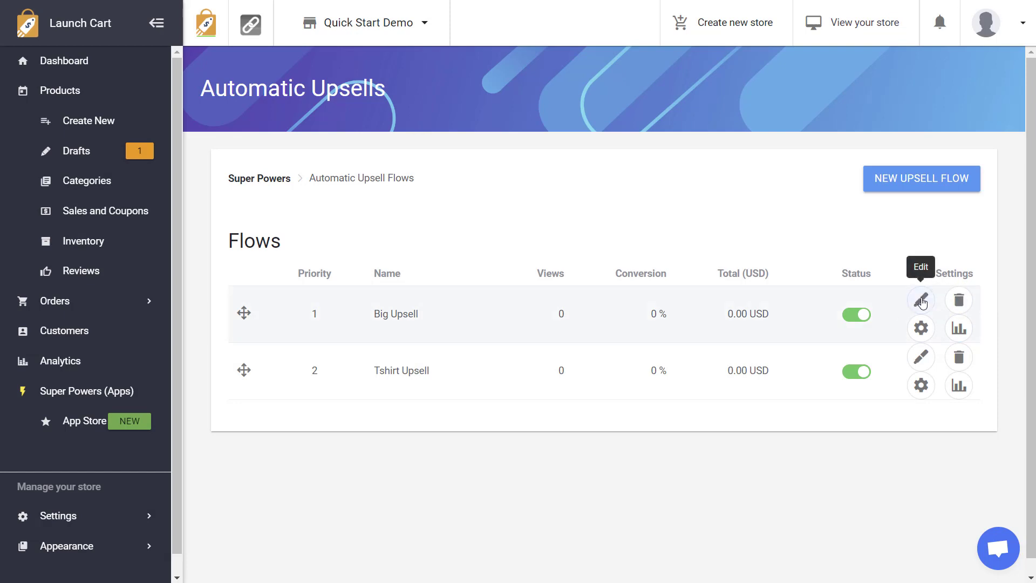
# Open the Tshirt Upsell flow, examine the views and conversion of its T-Shirt and Leggings upsell offers, and return to the flows list
pyautogui.click(922, 357)
pyautogui.scroll(-10, 709, 386)
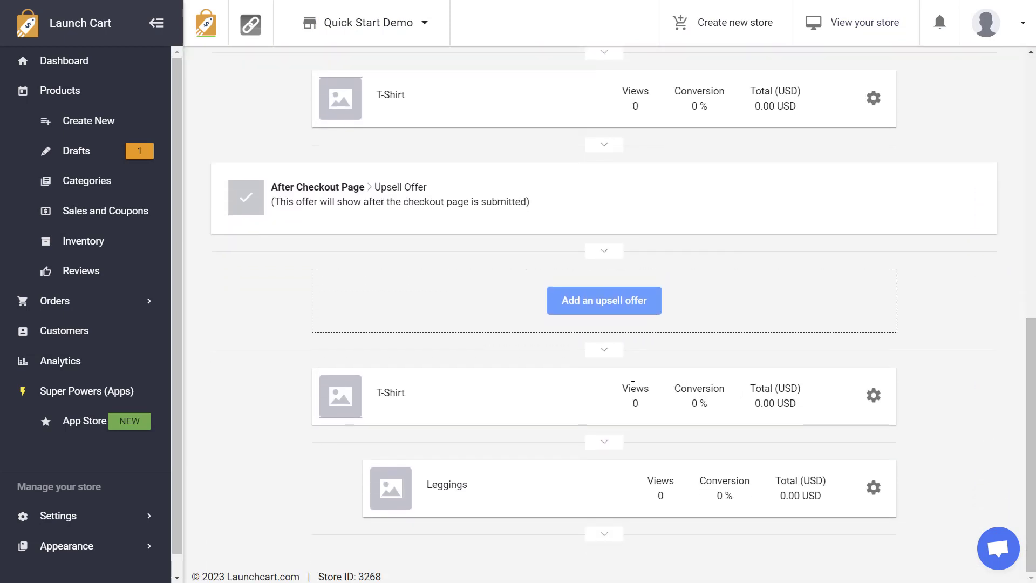
pyautogui.moveTo(624, 391); pyautogui.dragTo(749, 394)
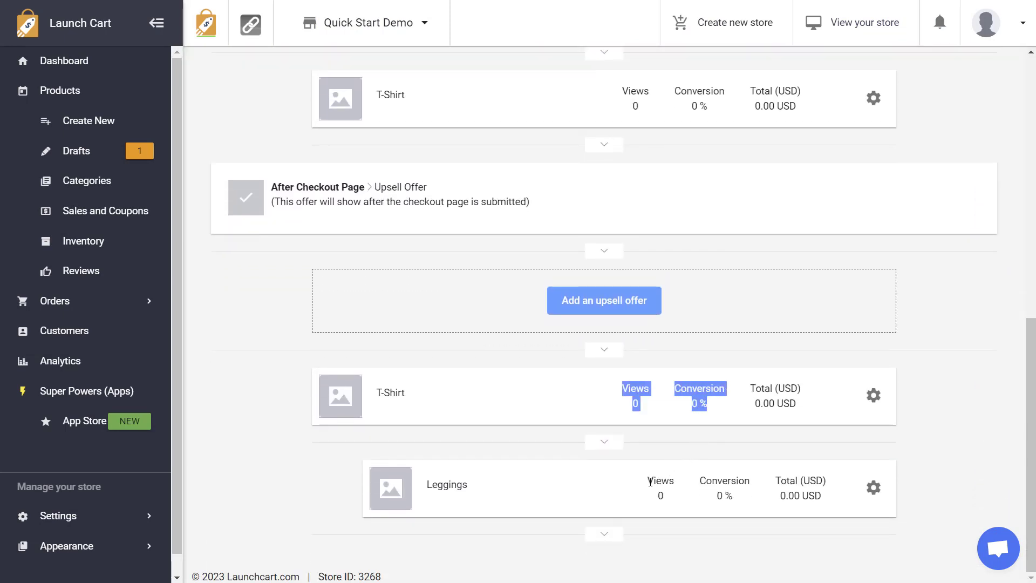
pyautogui.moveTo(647, 480); pyautogui.dragTo(764, 486)
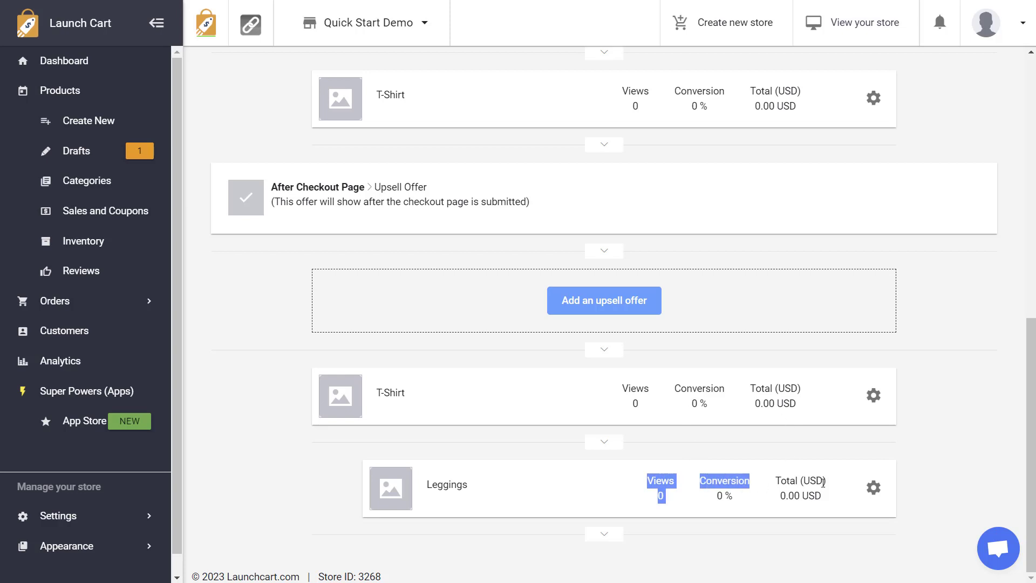
pyautogui.scroll(3, 735, 410)
pyautogui.scroll(5, 667, 285)
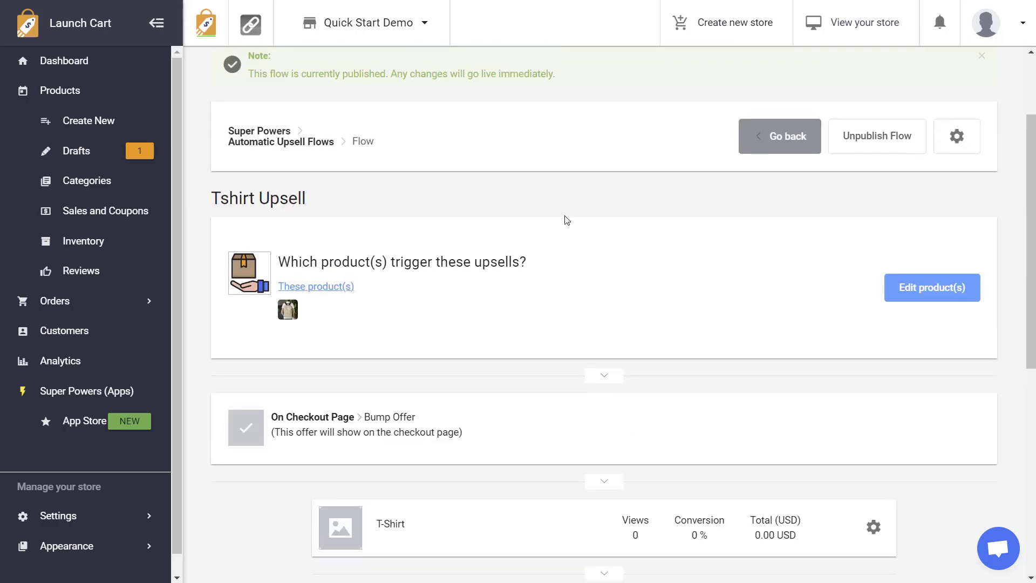
pyautogui.click(296, 145)
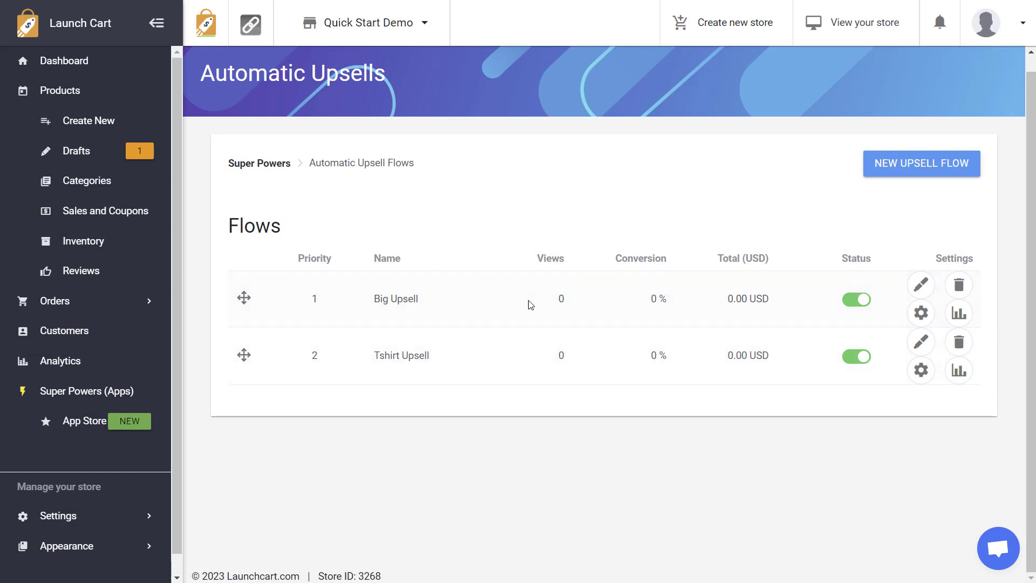
pyautogui.moveTo(557, 300); pyautogui.dragTo(684, 303)
pyautogui.click(616, 304)
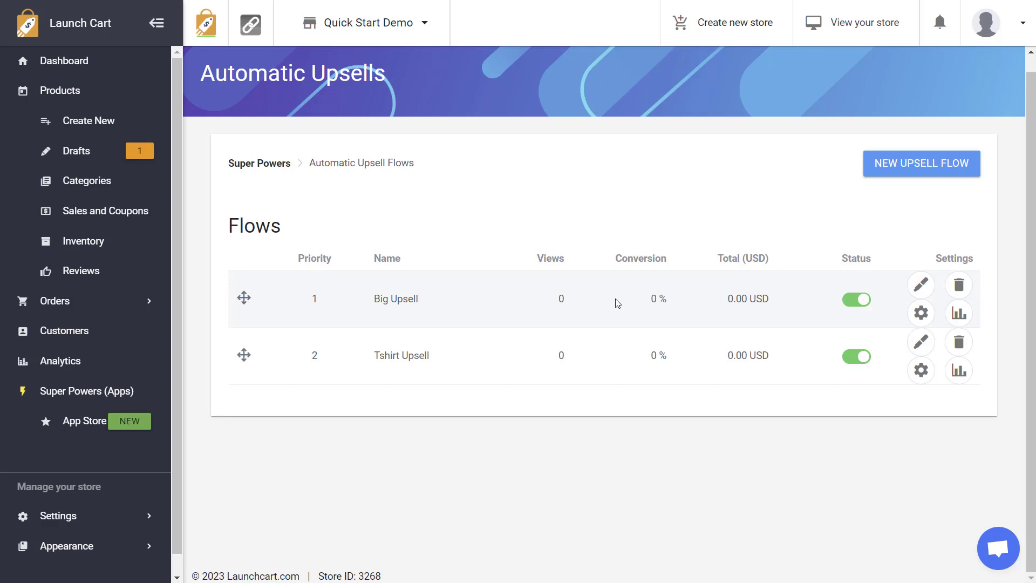
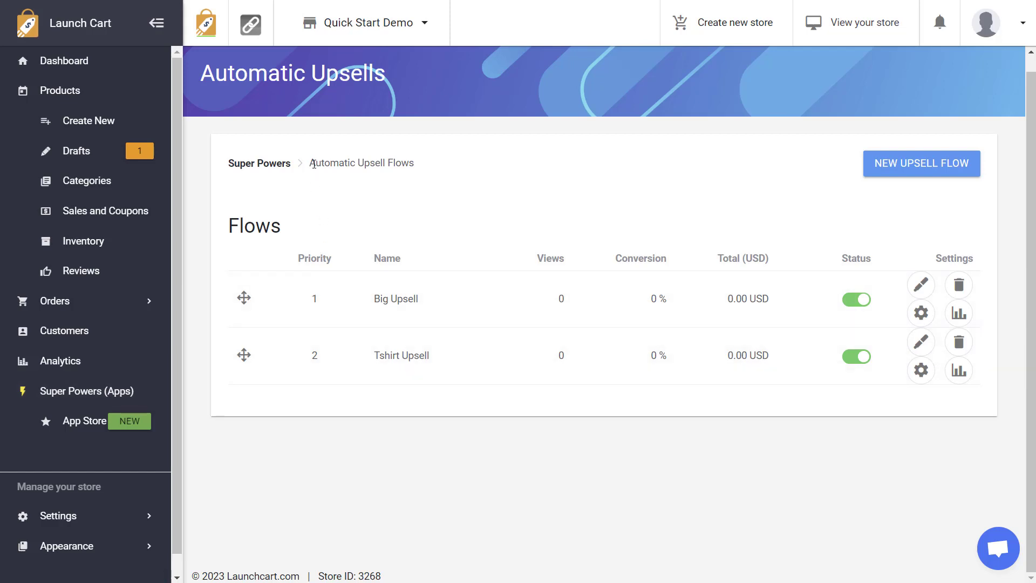
pyautogui.moveTo(310, 163); pyautogui.dragTo(420, 167)
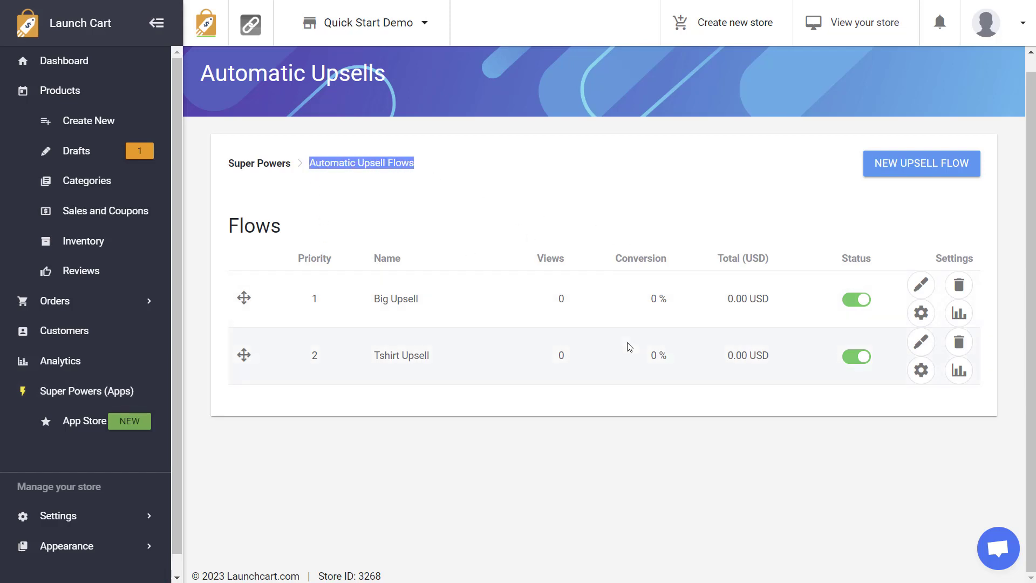